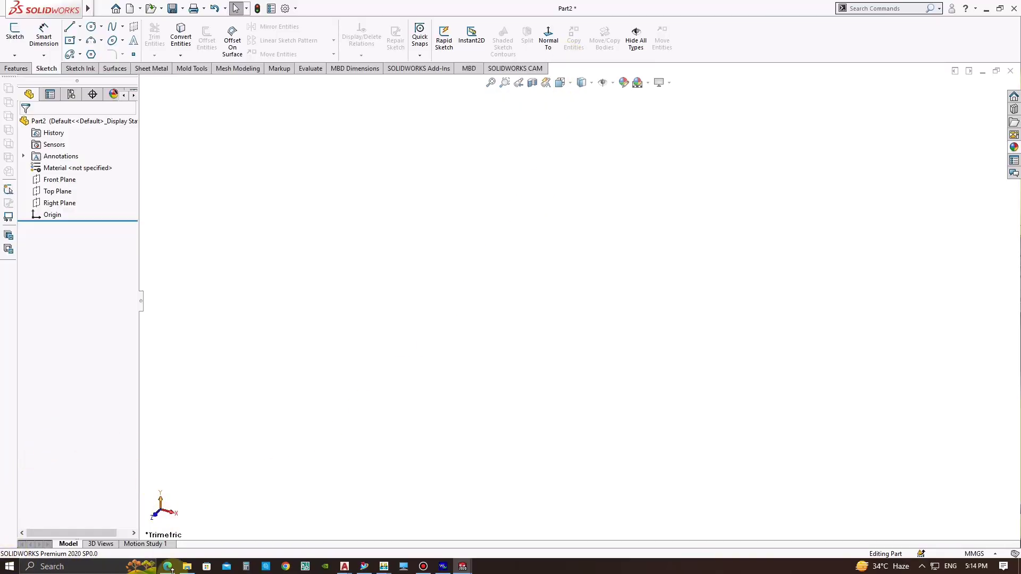
# Step: Sketch on the Front Plane and draw a vertical centerline rising from the origin
pyautogui.rightClick(59, 180)
pyautogui.click(75, 166)
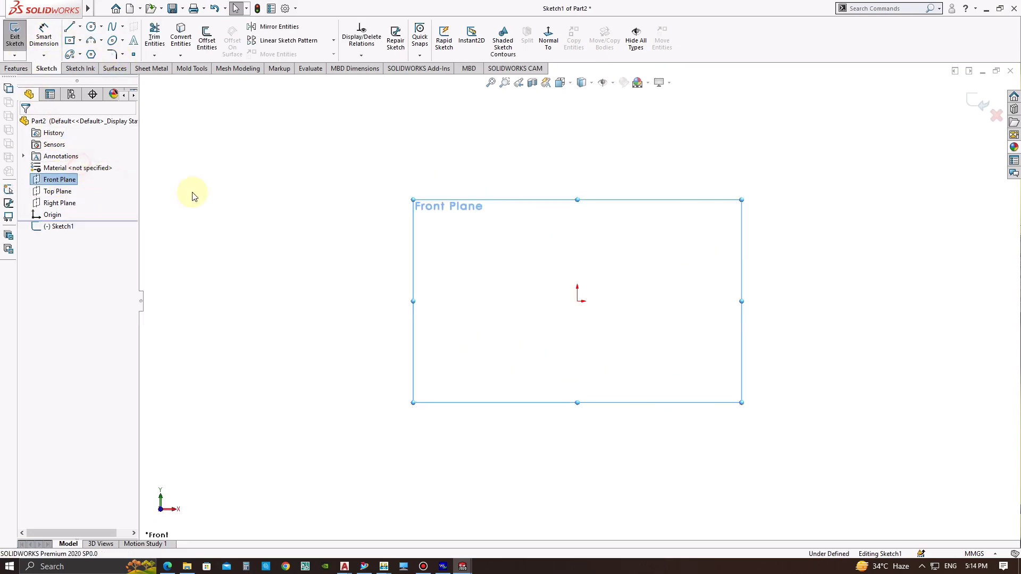
pyautogui.click(985, 255)
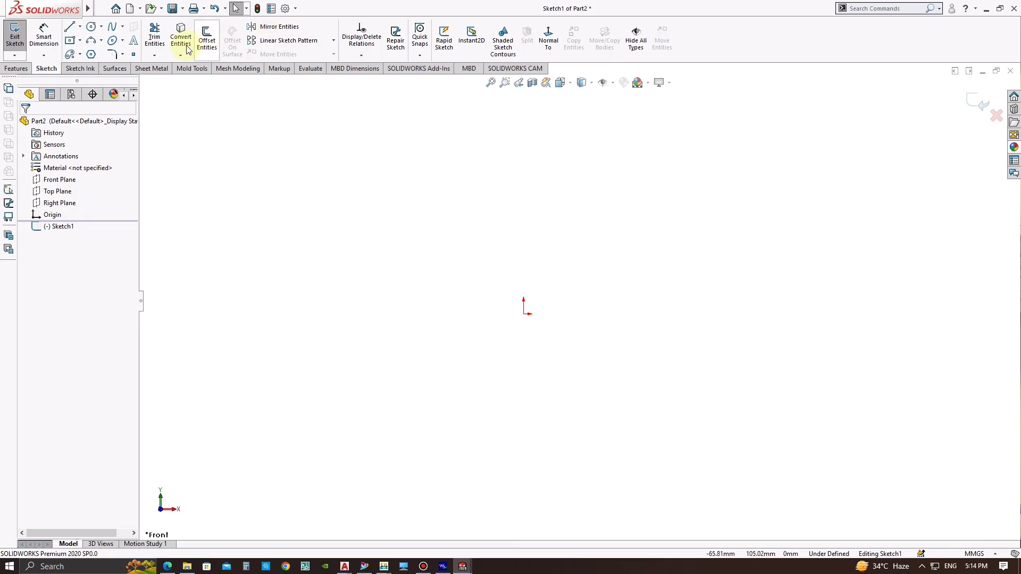
pyautogui.click(80, 27)
pyautogui.click(88, 52)
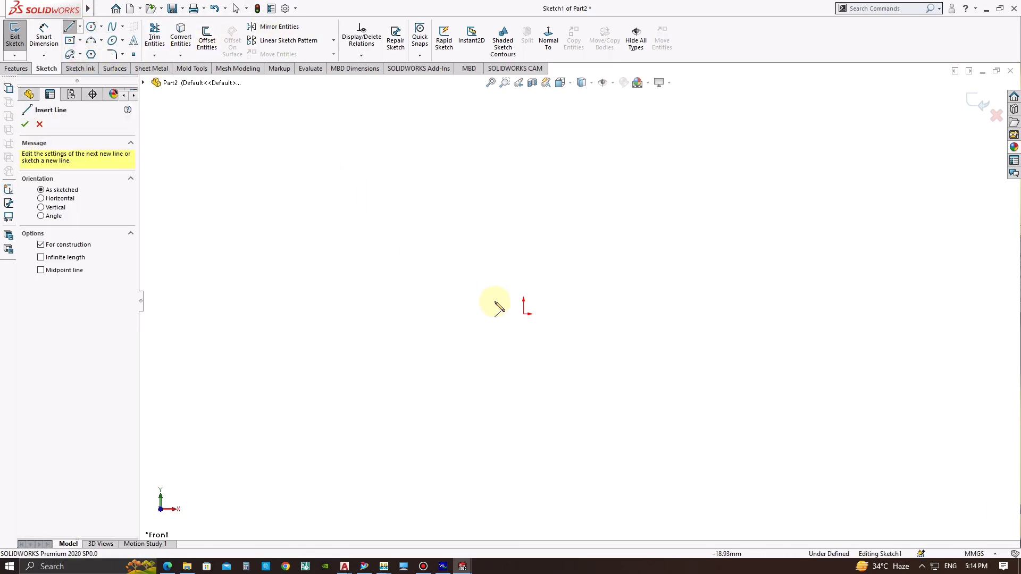
pyautogui.click(523, 314)
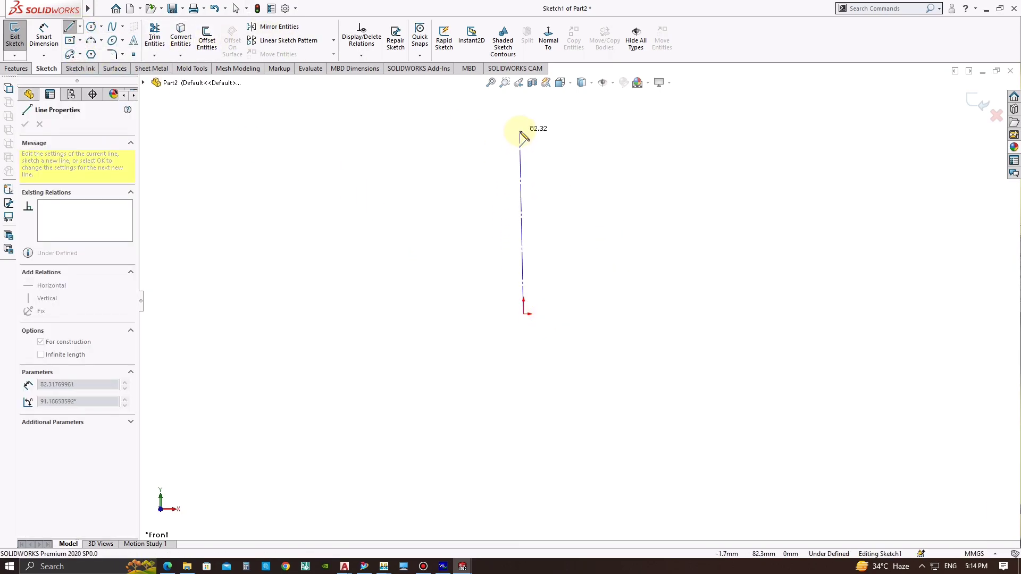
pyautogui.click(526, 124)
pyautogui.press('Escape')
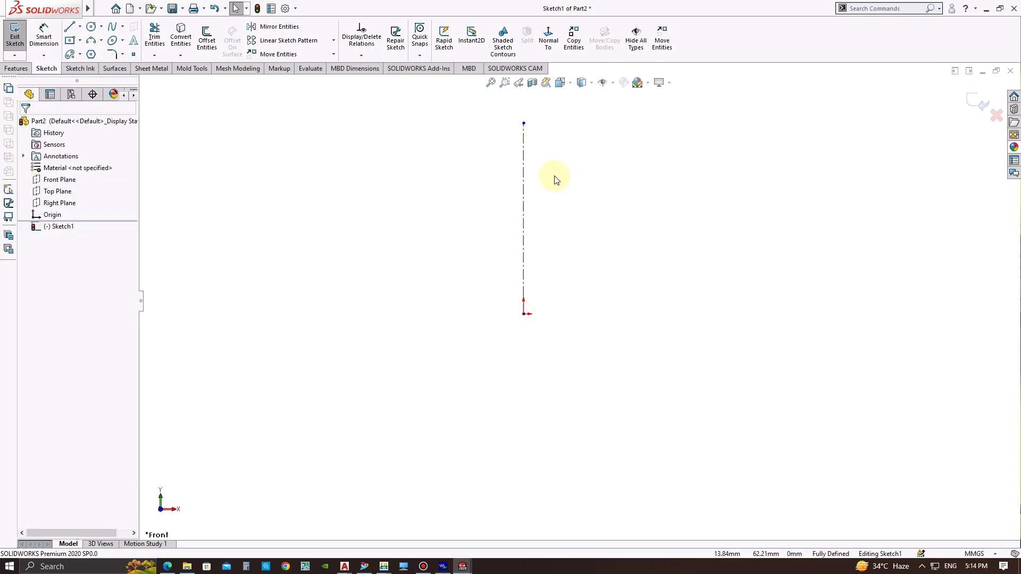
# Step: Draw the hook profile: lines from the origin, a semicircle, a larger arc, back to the centerline
pyautogui.click(71, 30)
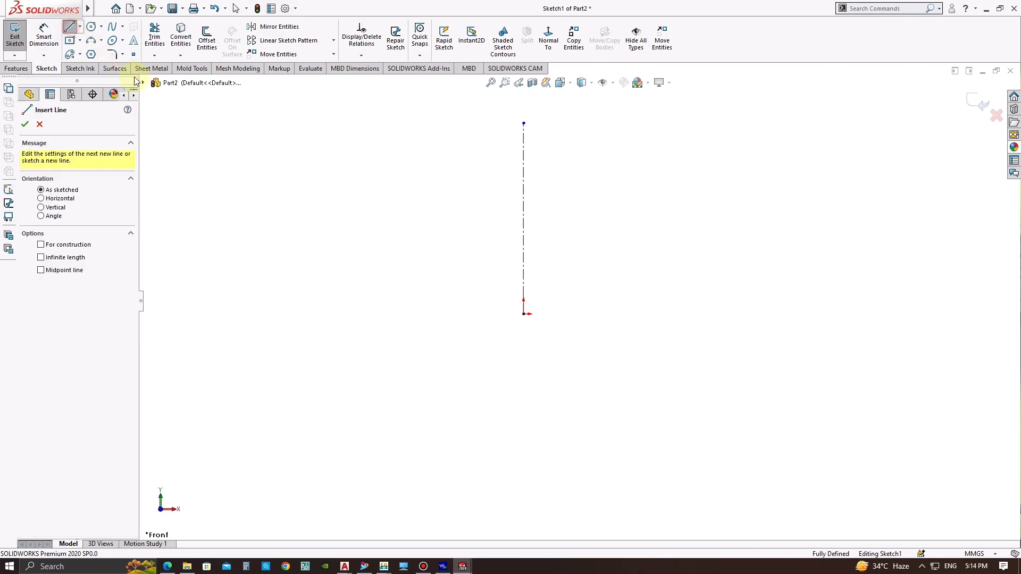
pyautogui.click(524, 313)
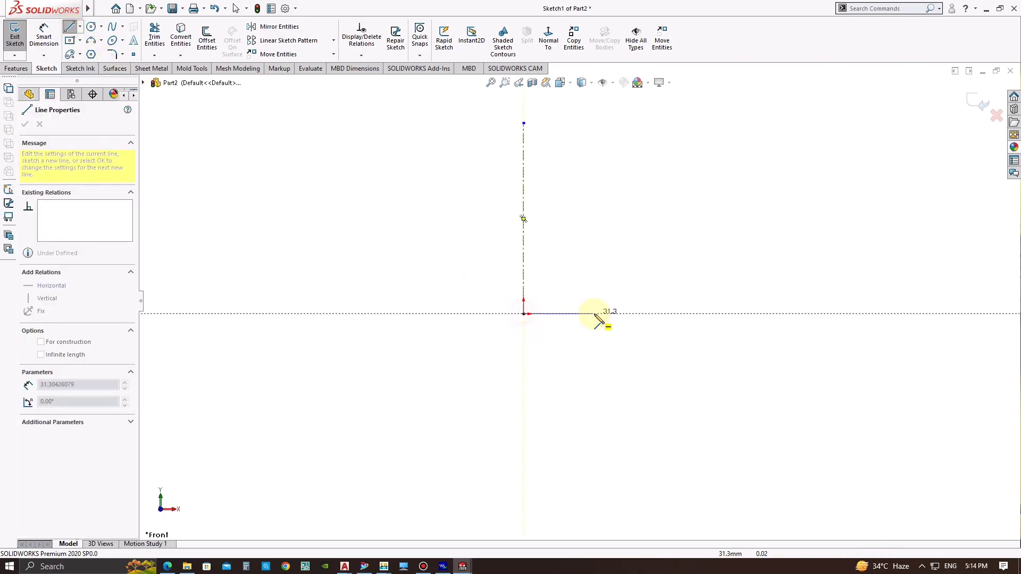
pyautogui.click(585, 313)
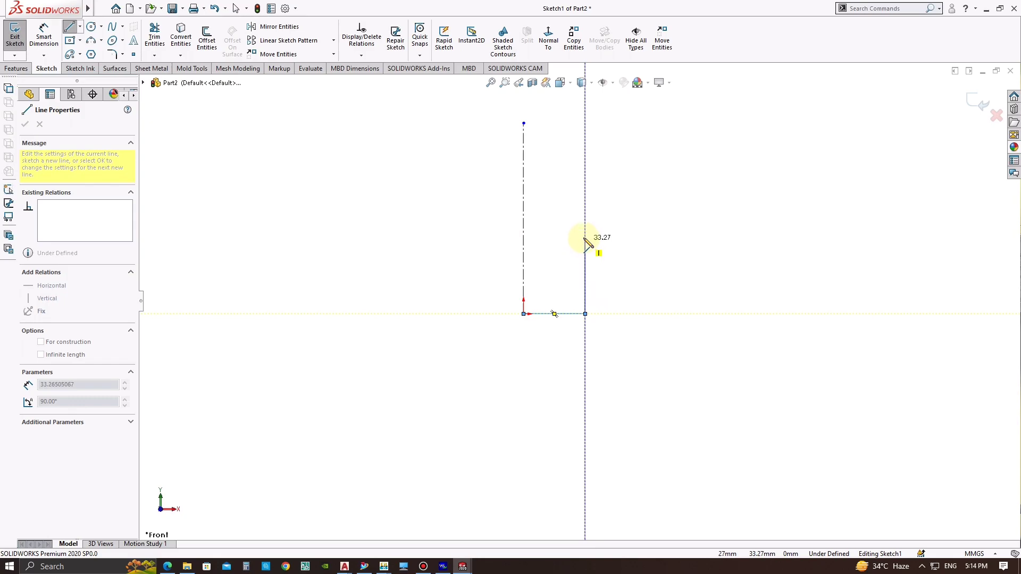
pyautogui.click(585, 218)
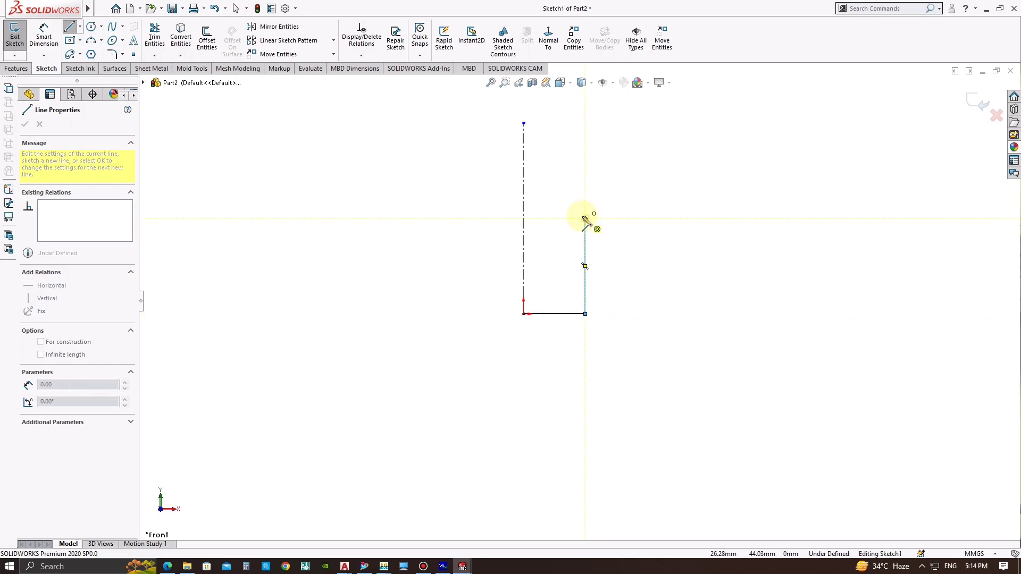
pyautogui.click(612, 218)
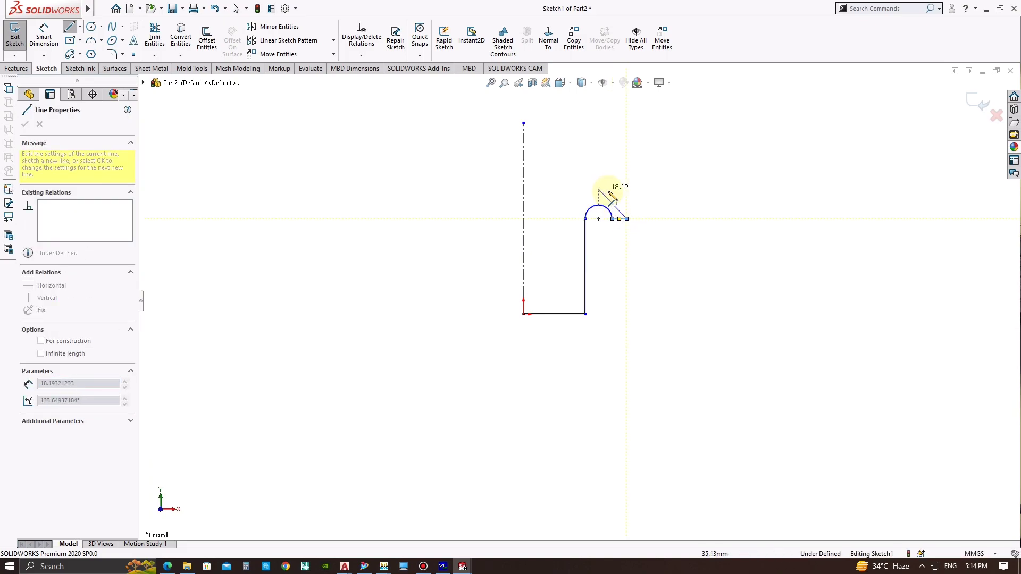
pyautogui.click(627, 218)
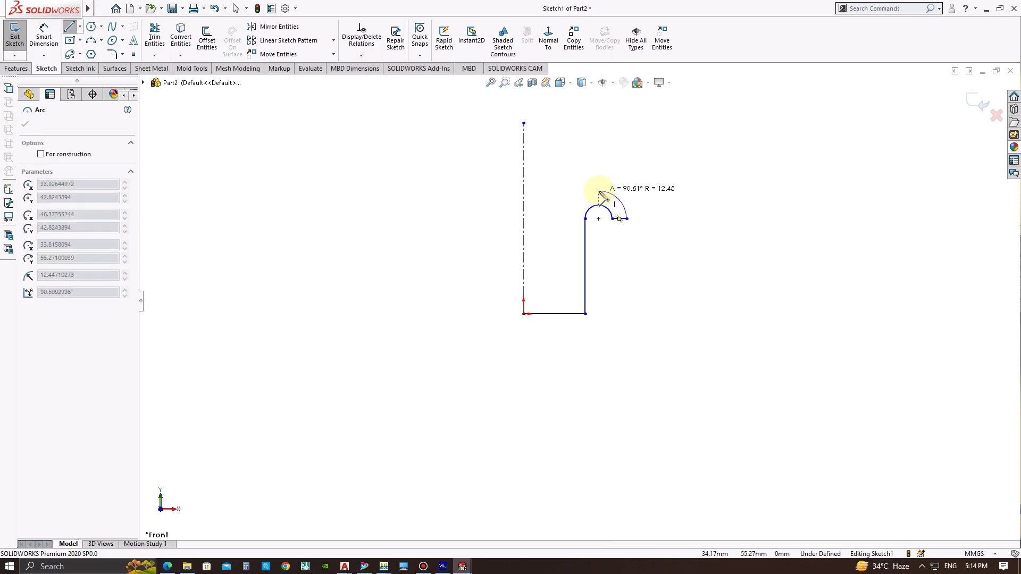
pyautogui.click(598, 190)
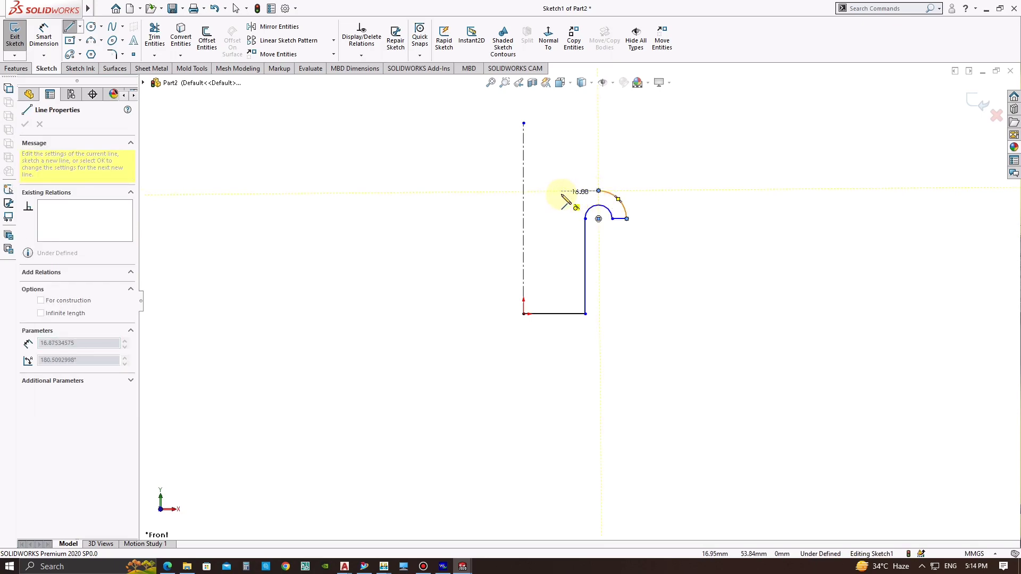
pyautogui.click(560, 190)
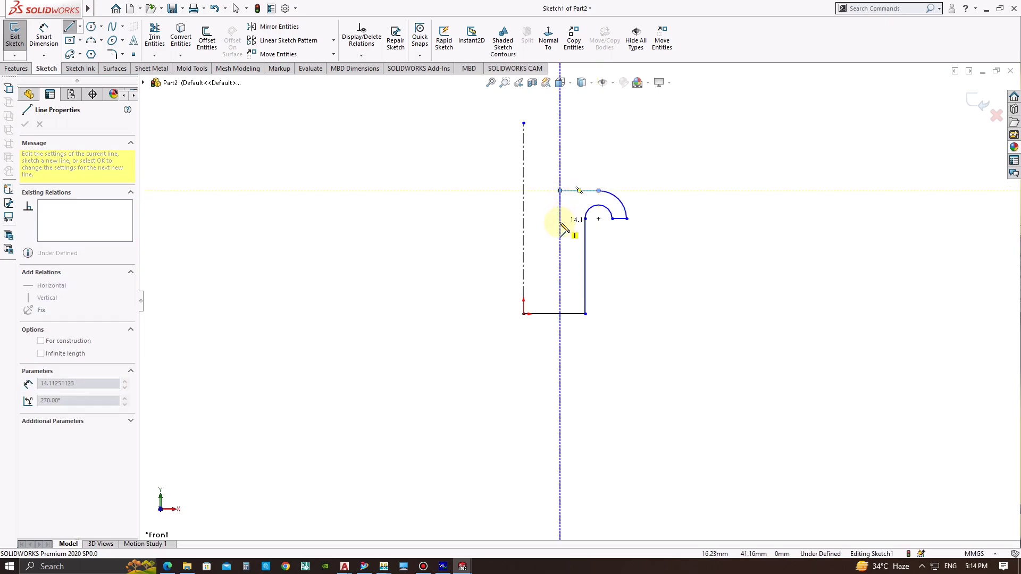
pyautogui.click(560, 222)
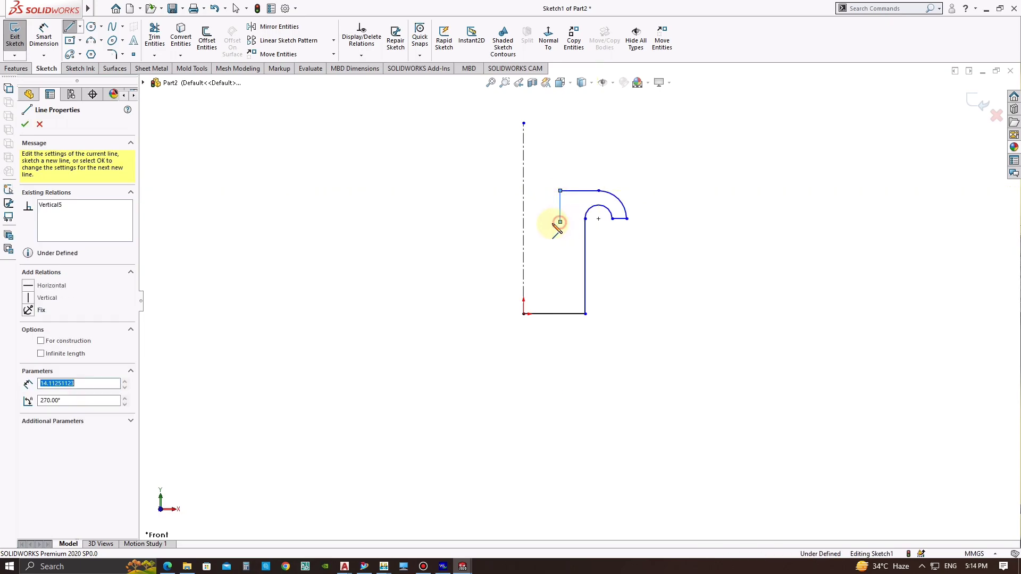
pyautogui.click(524, 222)
pyautogui.press('Escape')
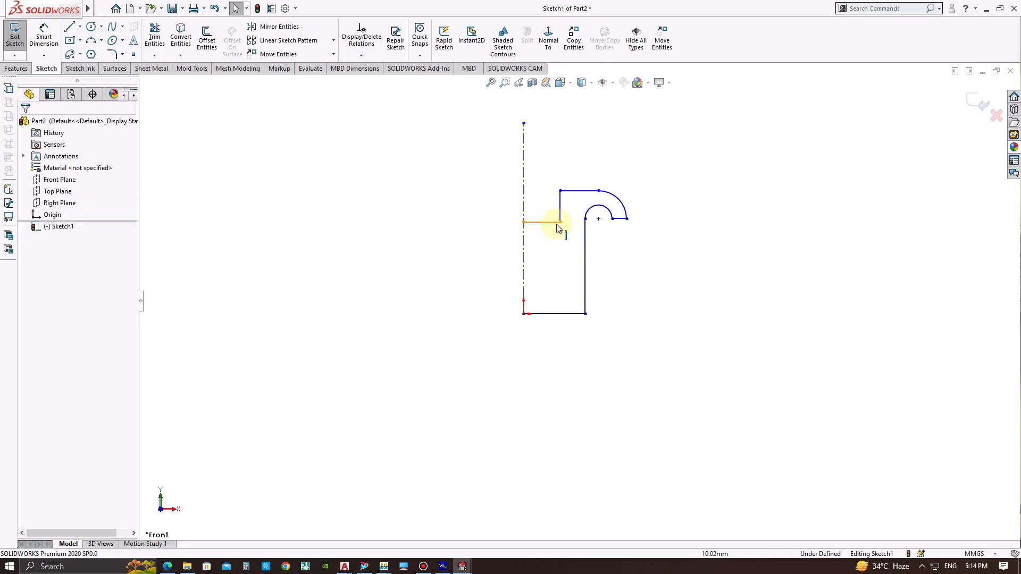
# Step: Dimension the profile's bottom line to 21 mm
pyautogui.click(44, 37)
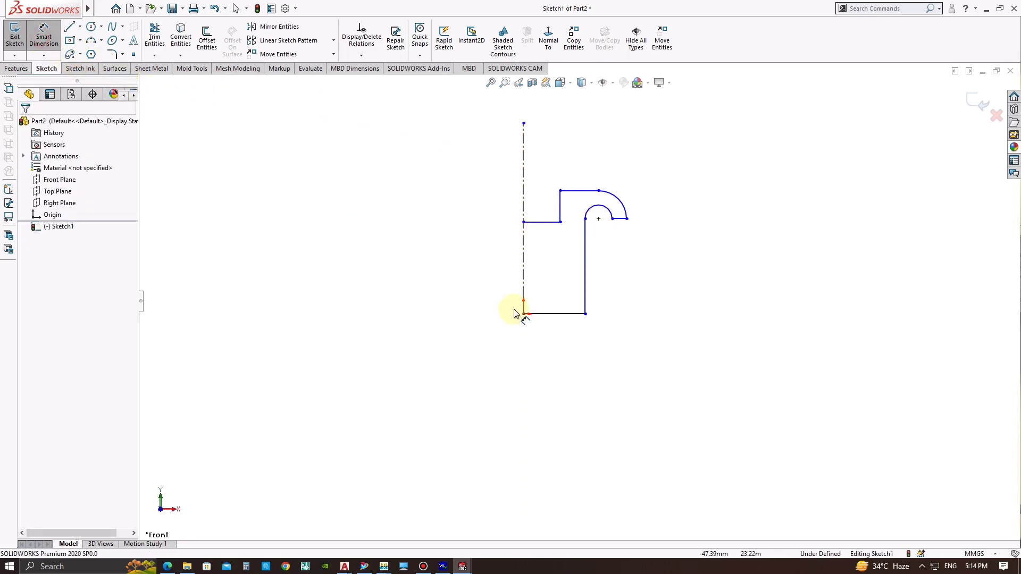
pyautogui.click(559, 318)
pyautogui.click(556, 342)
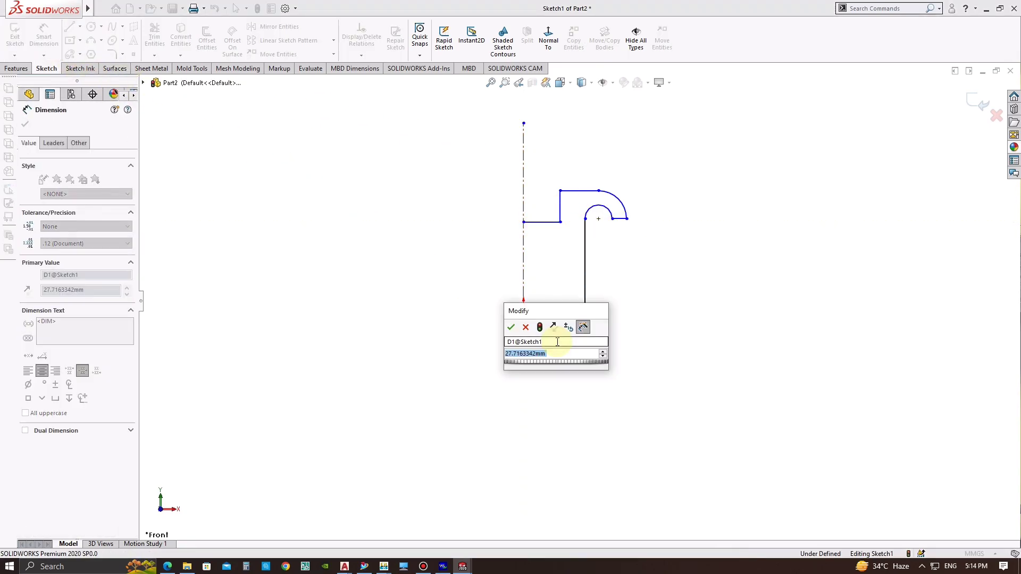
pyautogui.write('21')
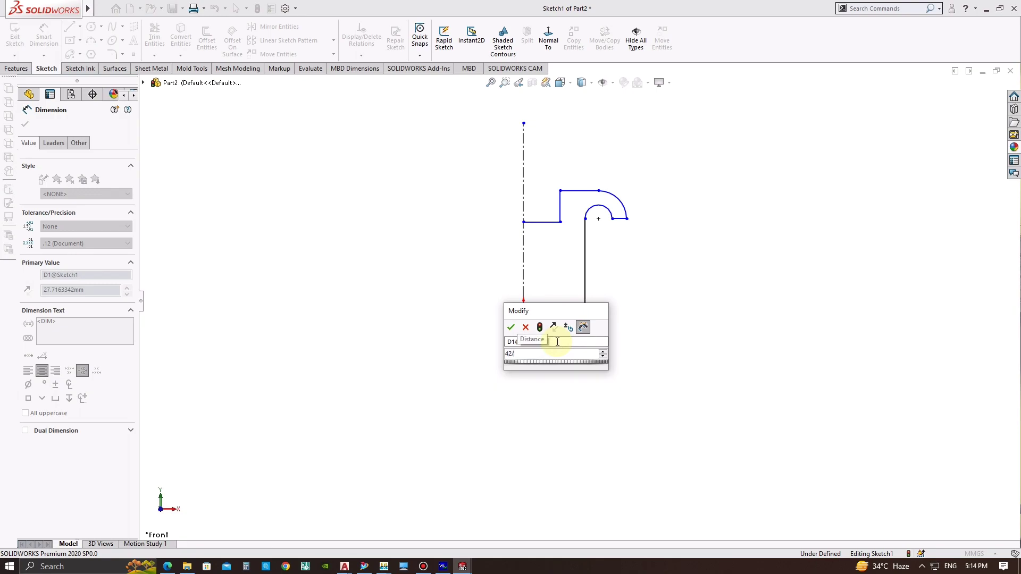
pyautogui.press('Return')
pyautogui.press('Escape')
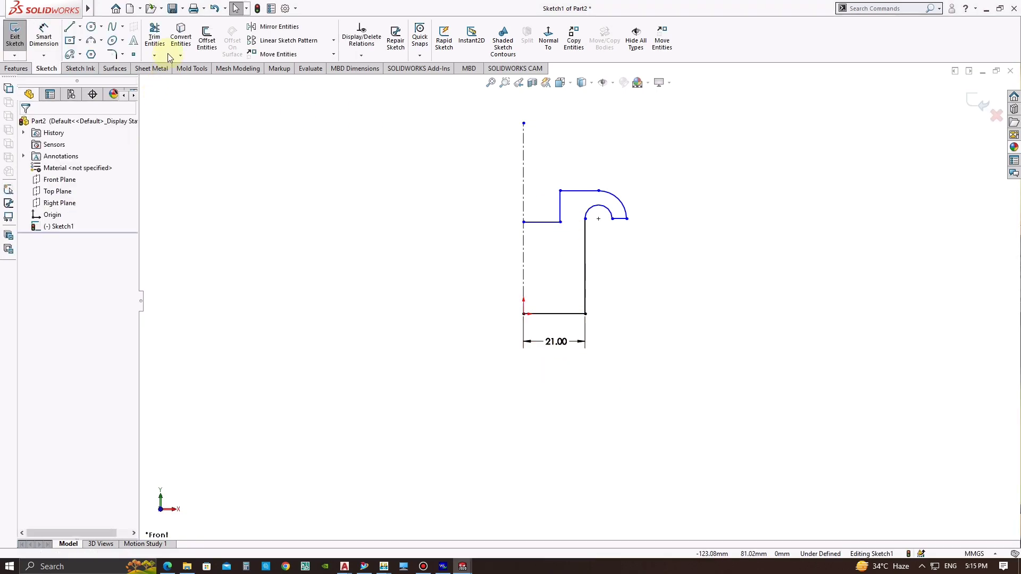
# Step: Dimension the small arc to R6 and the large arc to R10
pyautogui.click(47, 40)
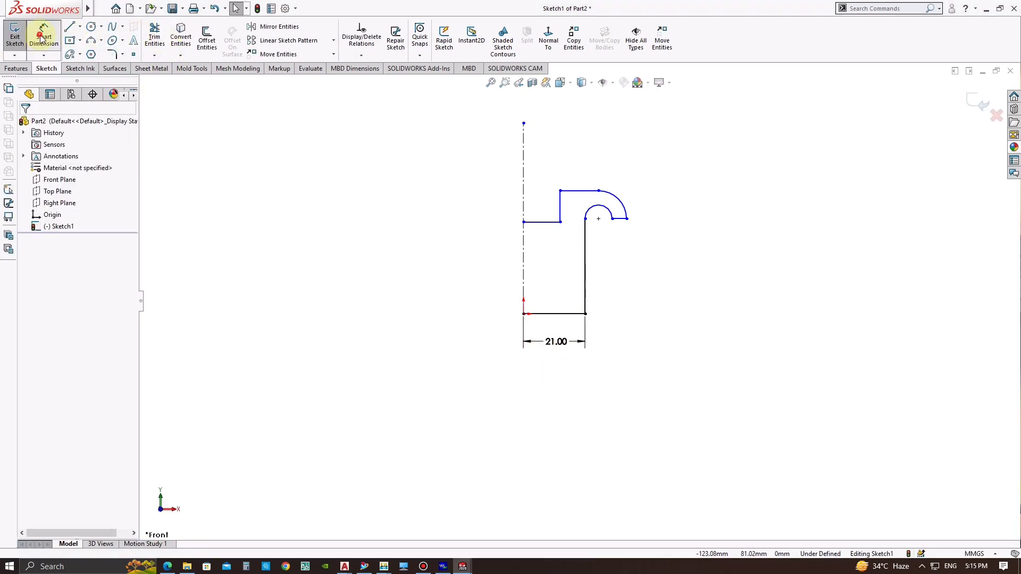
pyautogui.click(600, 214)
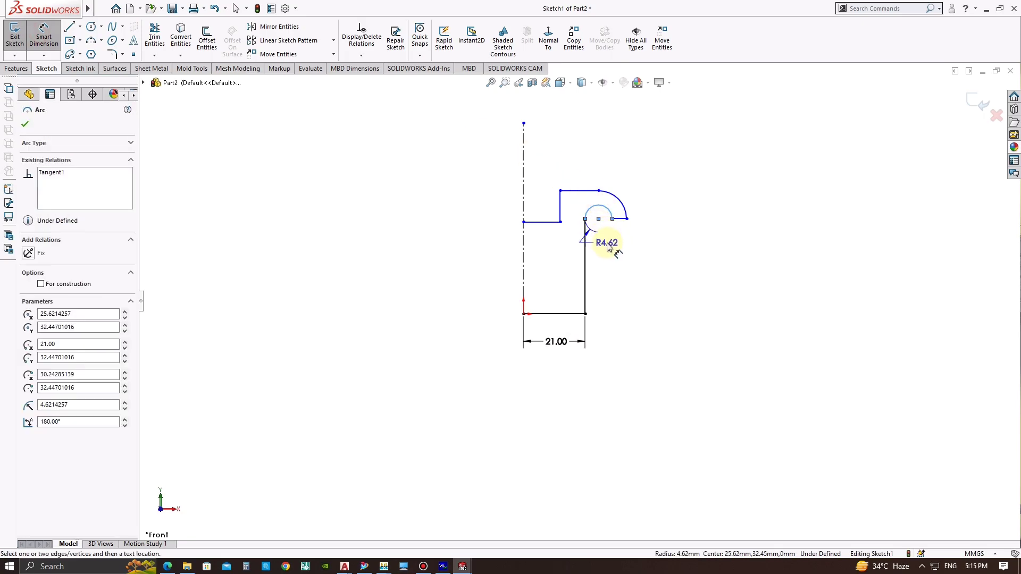
pyautogui.click(609, 246)
pyautogui.write('6')
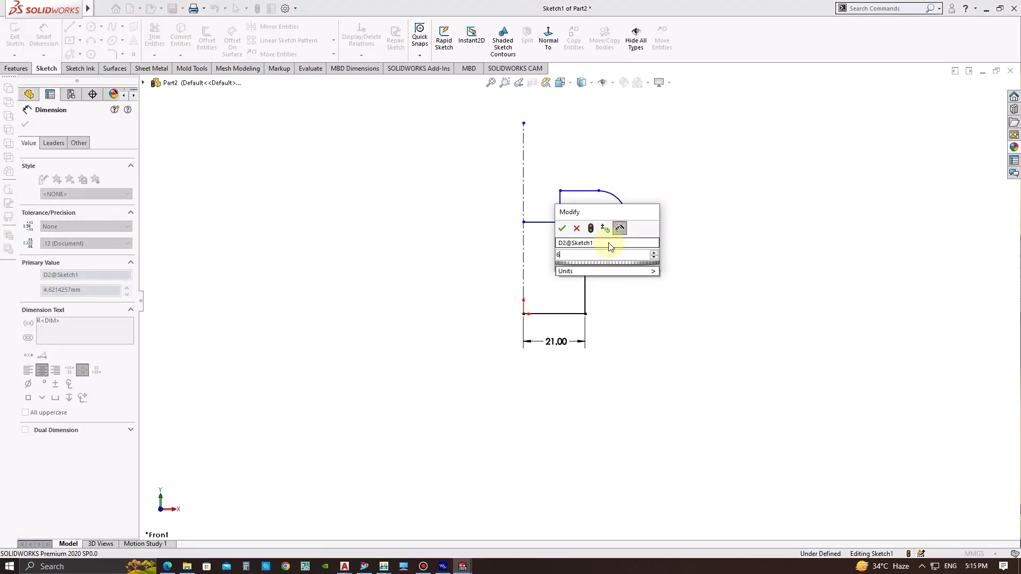
pyautogui.press('Return')
pyautogui.click(628, 211)
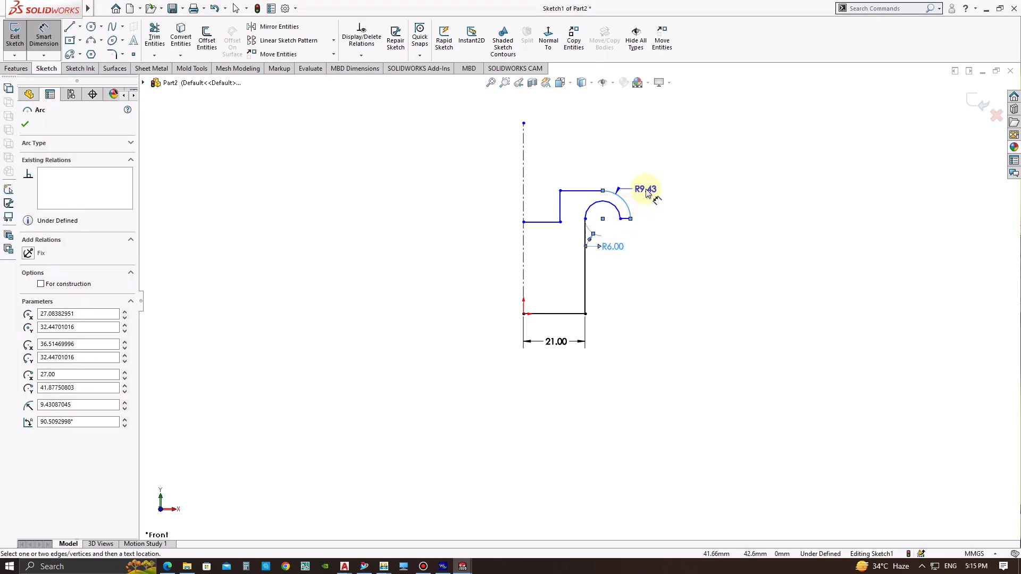
pyautogui.click(657, 184)
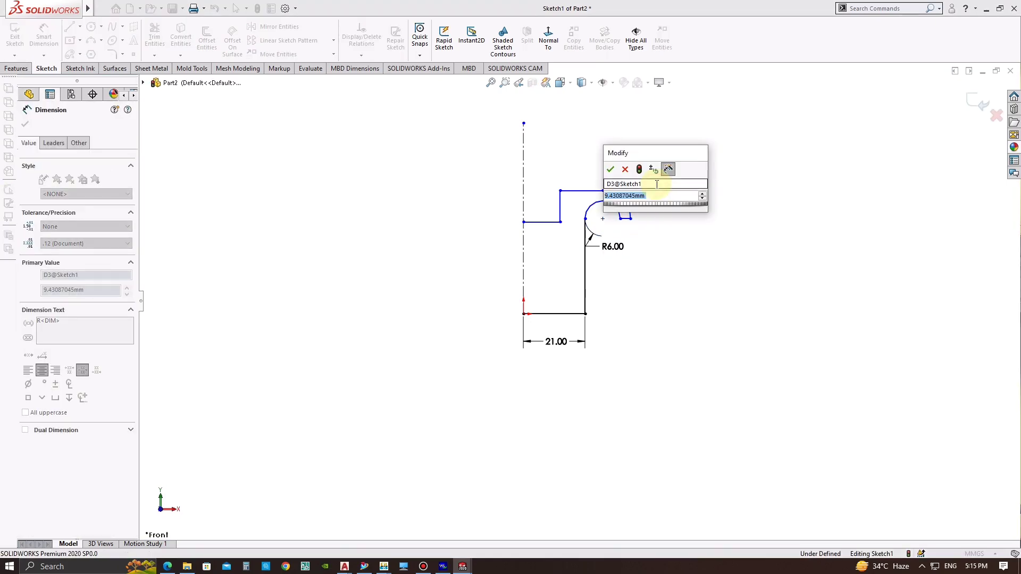
pyautogui.write('10')
pyautogui.press('Return')
pyautogui.press('Escape')
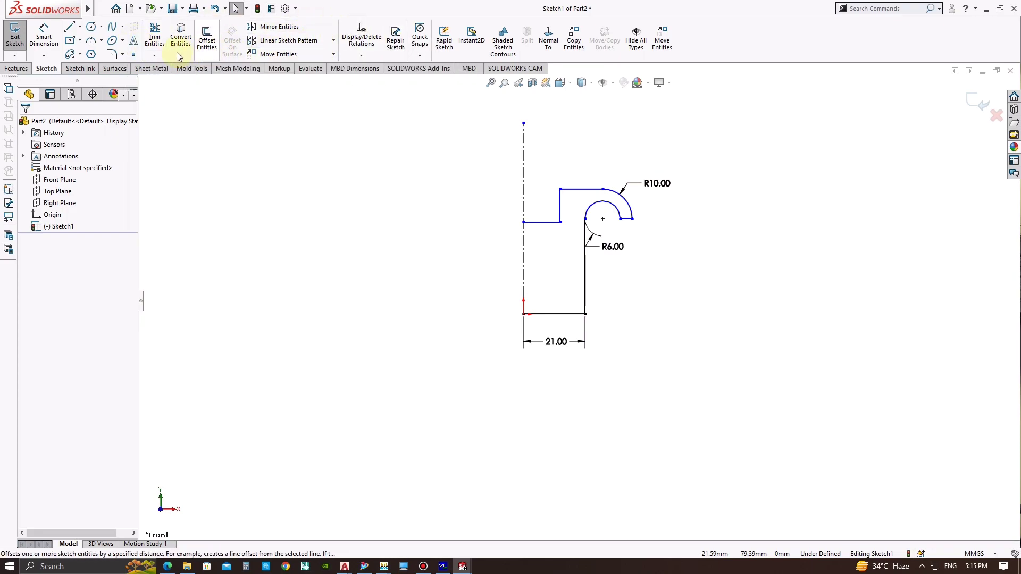
# Step: Dimension the outer arc end 37 mm from the centerline
pyautogui.click(43, 36)
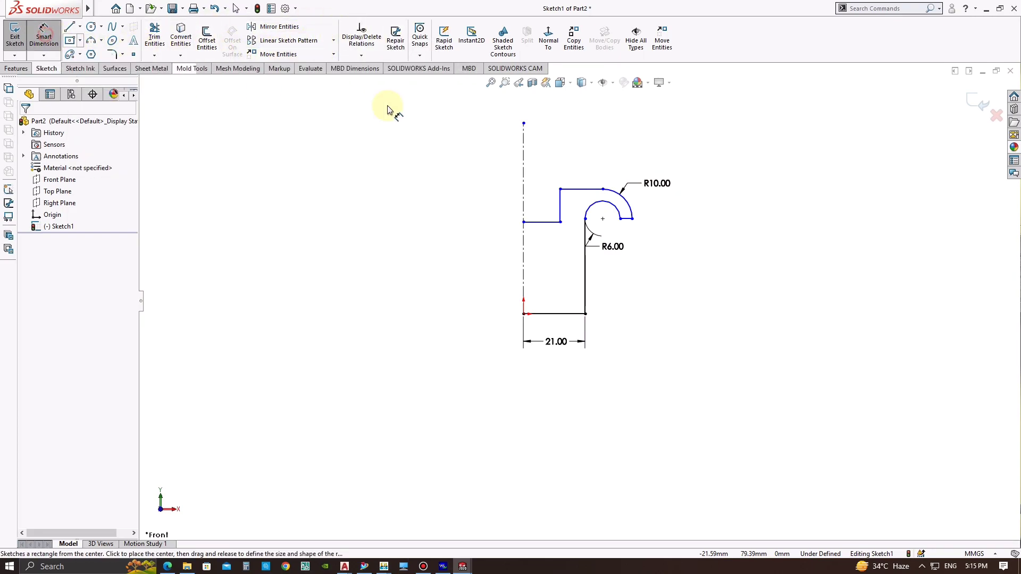
pyautogui.click(633, 218)
pyautogui.click(524, 215)
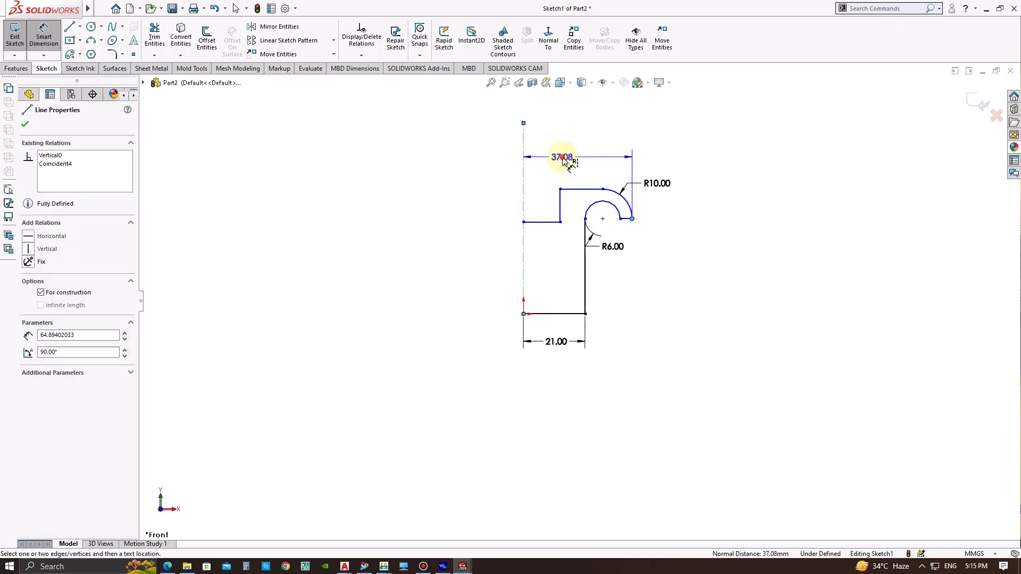
pyautogui.click(564, 160)
pyautogui.write('37')
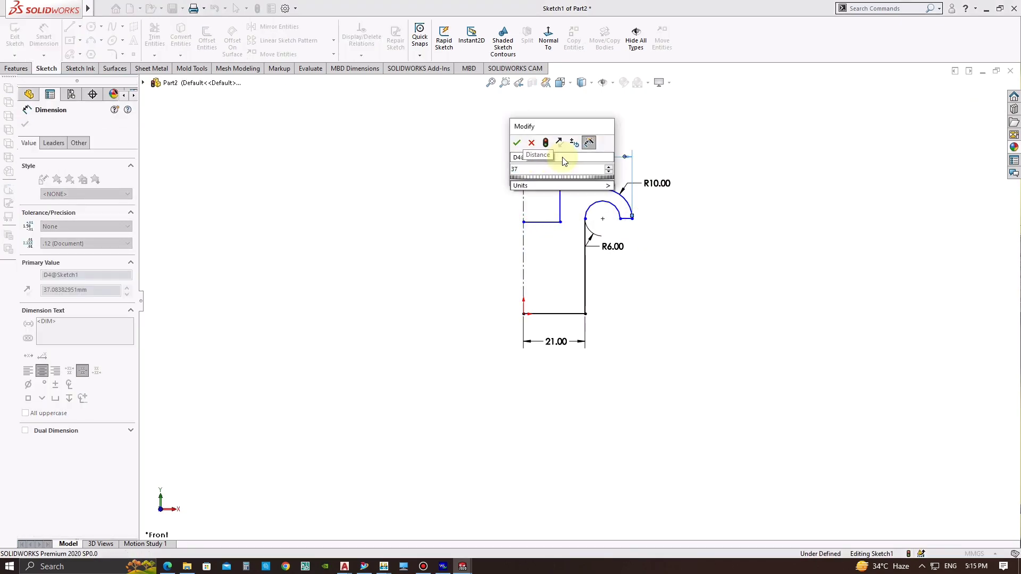
pyautogui.press('Return')
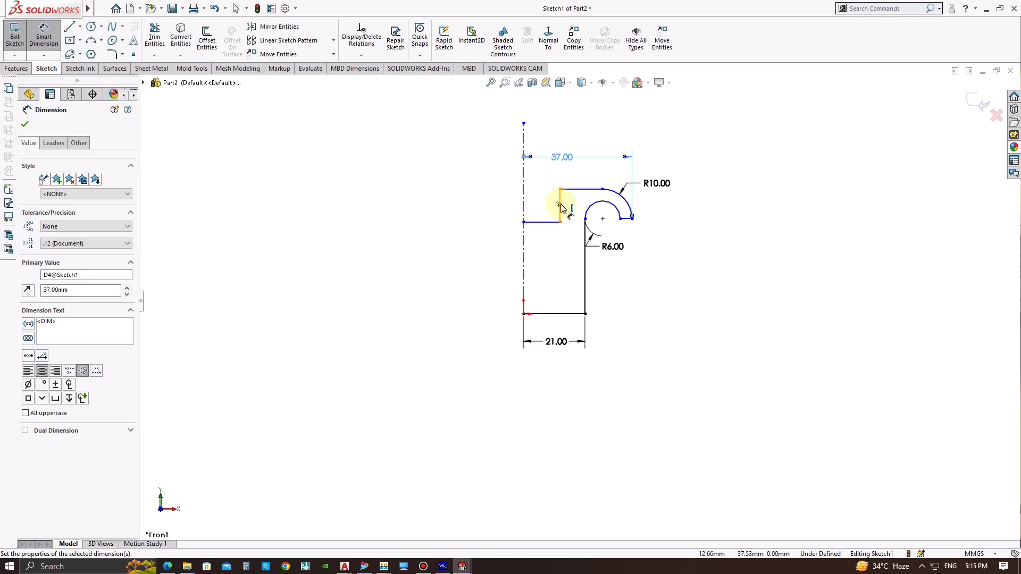
# Step: Set the short vertical step line to 9 mm high
pyautogui.click(561, 206)
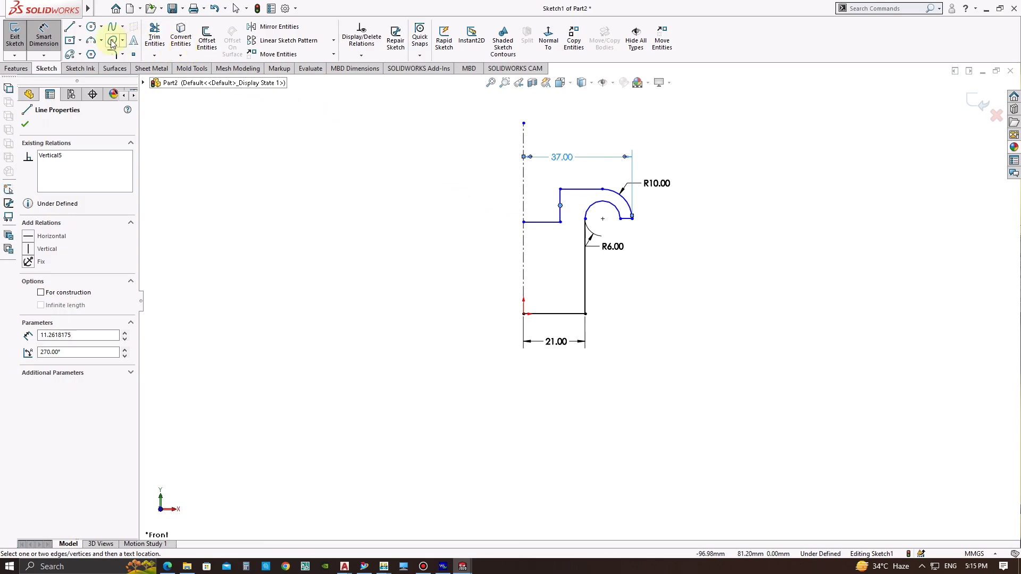
pyautogui.click(562, 190)
pyautogui.click(561, 205)
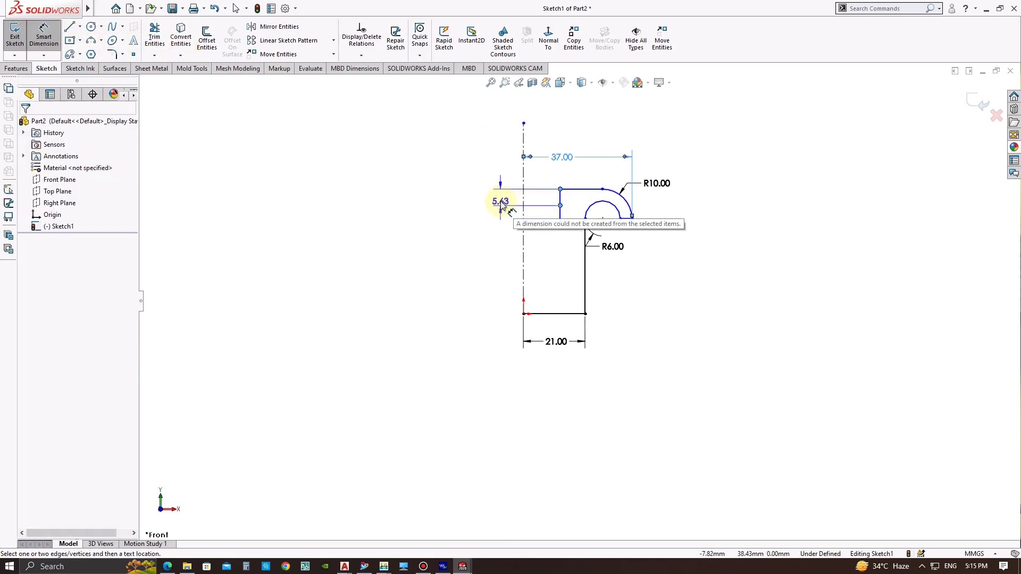
pyautogui.press('Escape')
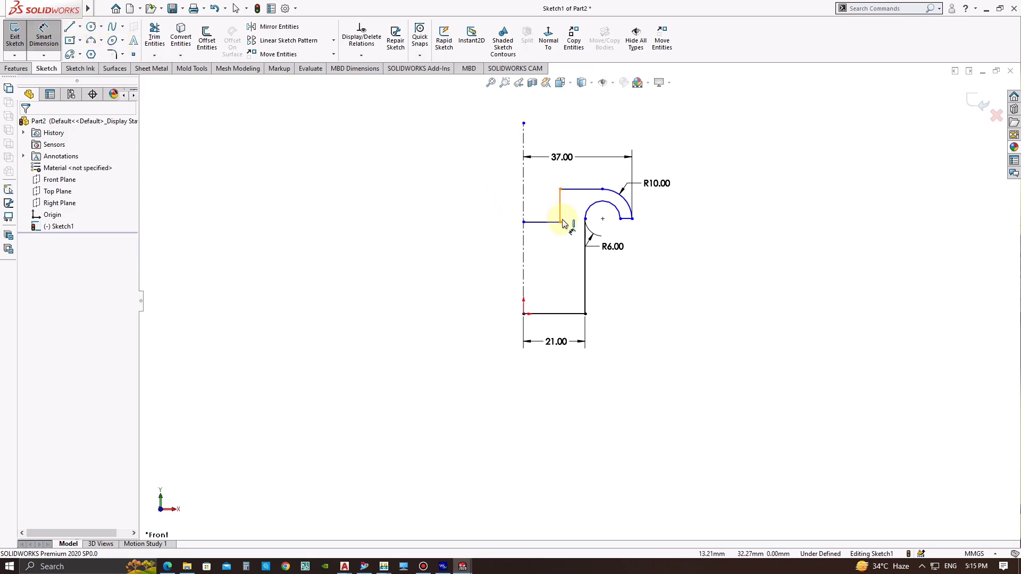
pyautogui.click(561, 189)
pyautogui.click(561, 221)
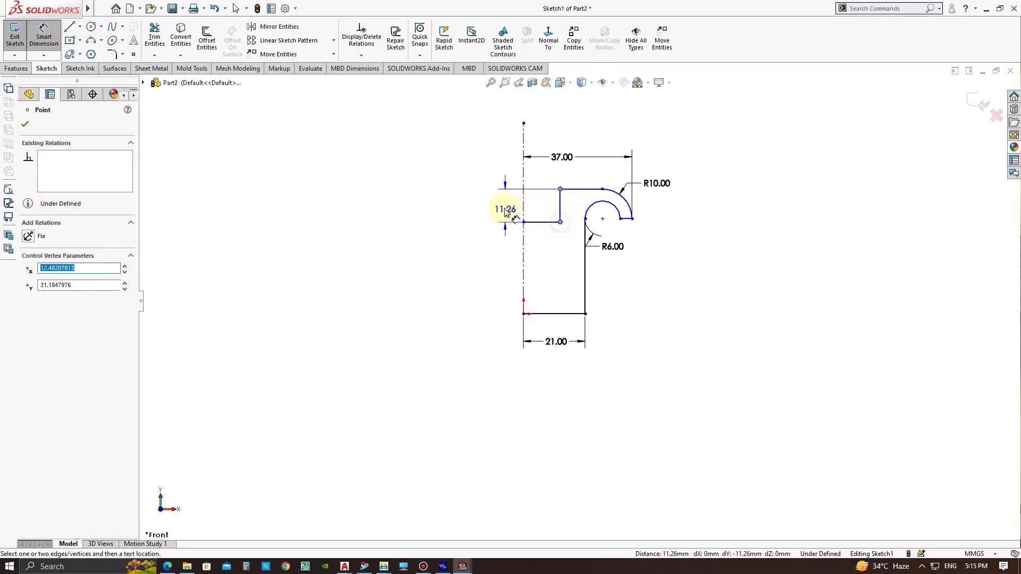
pyautogui.click(490, 205)
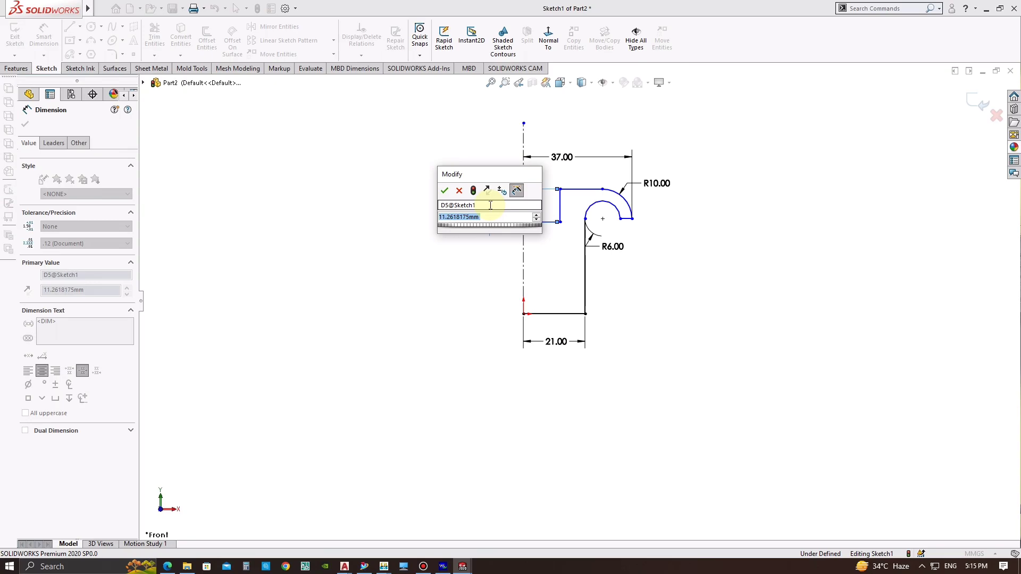
pyautogui.write('9')
pyautogui.press('Return')
pyautogui.press('Escape')
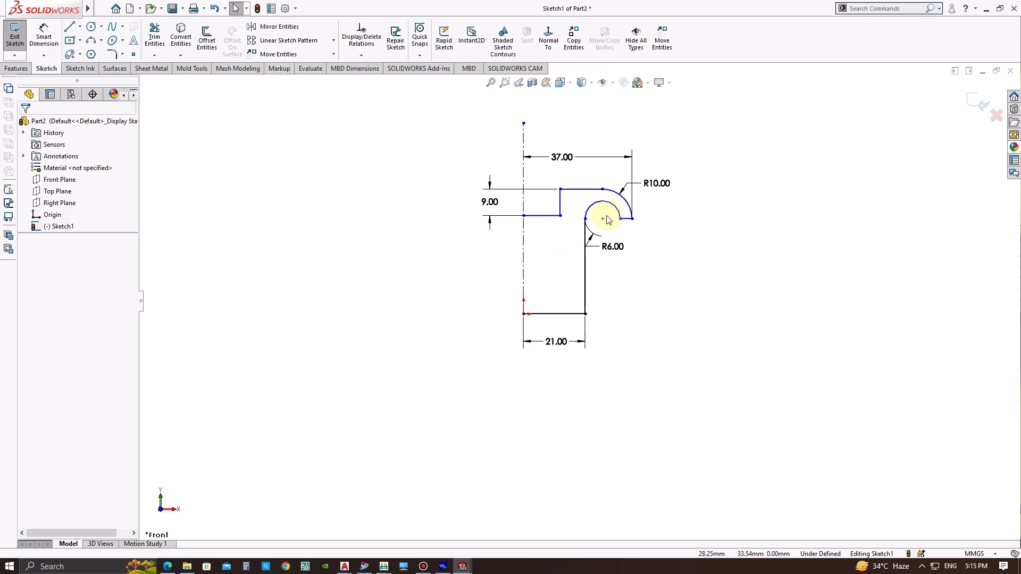
# Step: Dimension the step's top corner 14 mm from the centerline
pyautogui.click(560, 189)
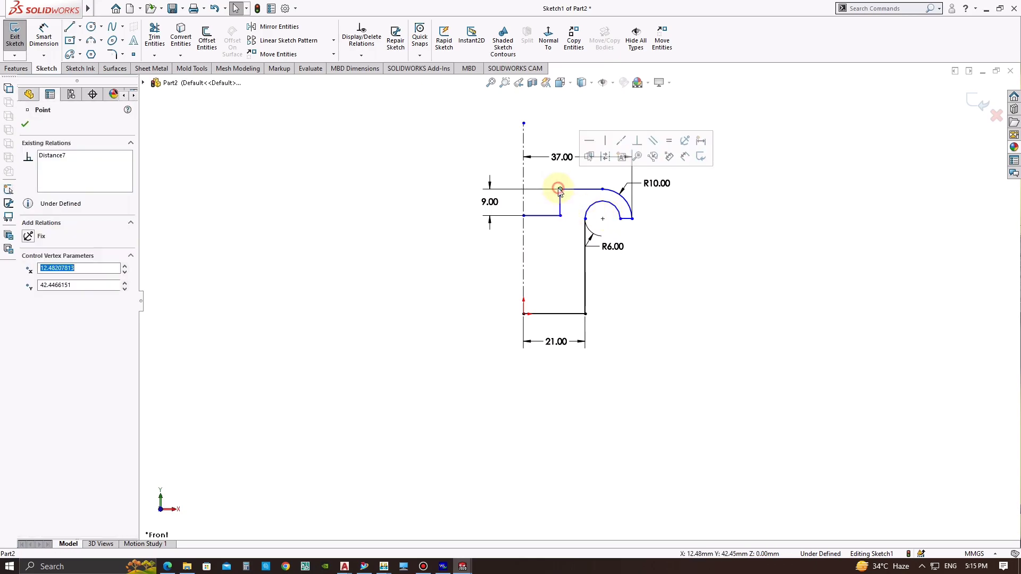
pyautogui.click(523, 182)
pyautogui.press('Escape')
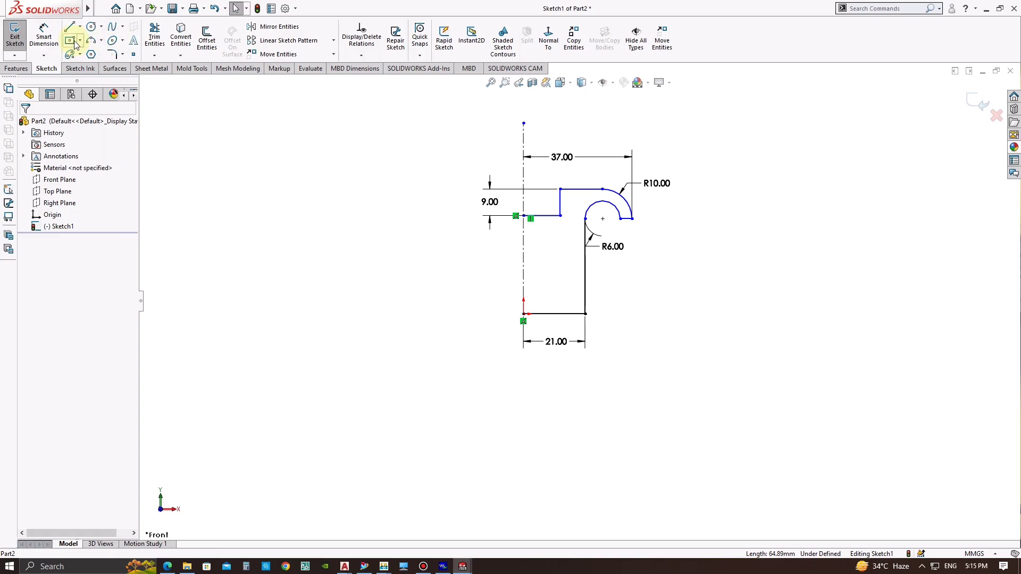
pyautogui.click(43, 37)
pyautogui.click(541, 190)
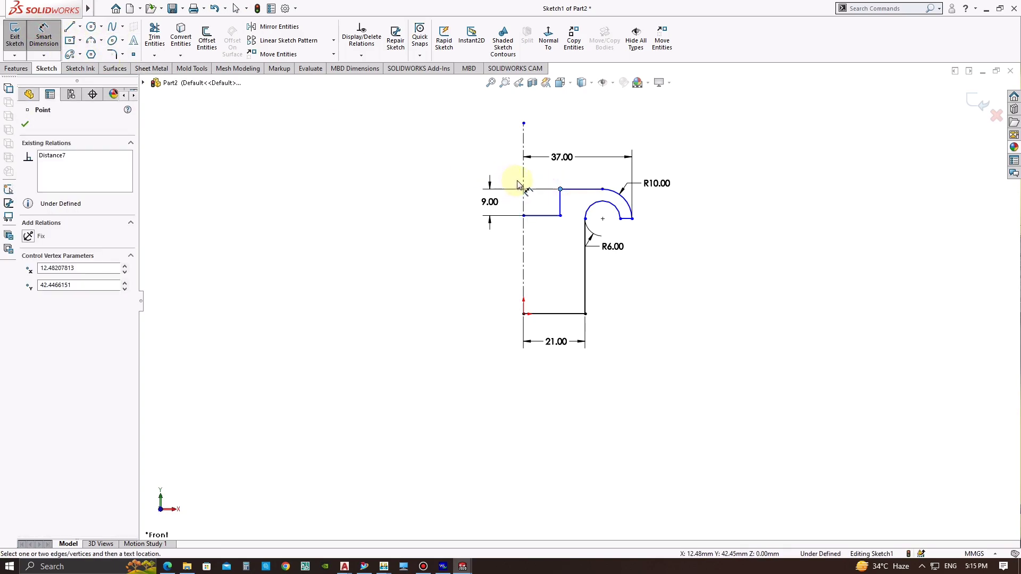
pyautogui.click(523, 185)
pyautogui.click(544, 176)
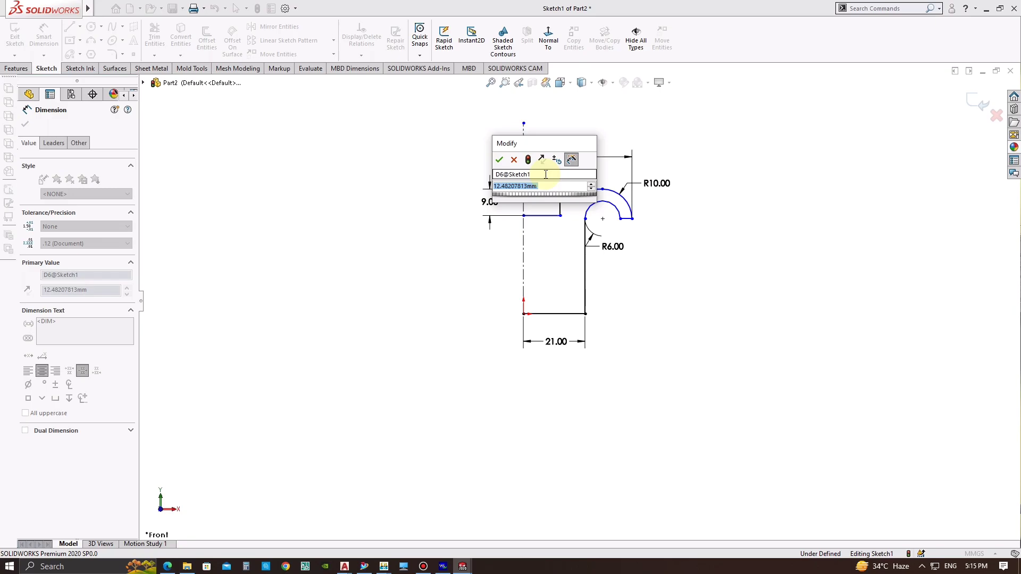
pyautogui.write('14')
pyautogui.press('Return')
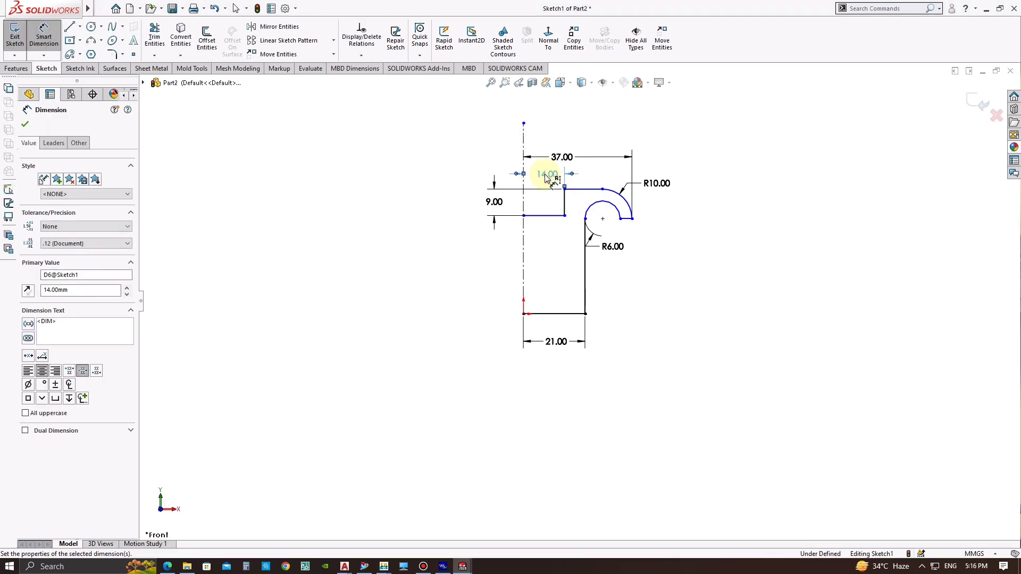
pyautogui.press('Escape')
pyautogui.scroll(-1, 699, 180)
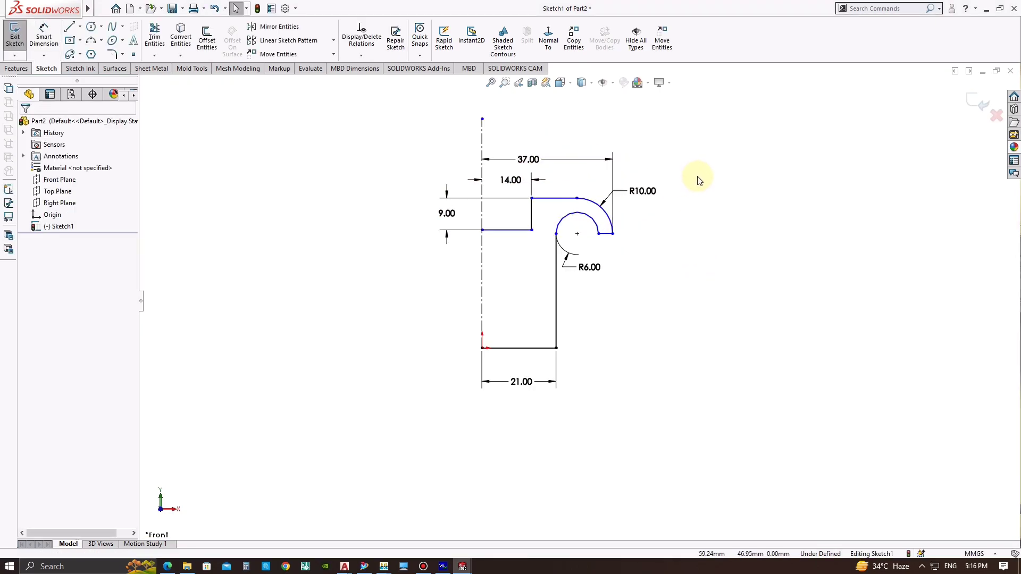
# Step: Apply an R4 sketch fillet to the inner step corner and inspect the profile
pyautogui.click(111, 54)
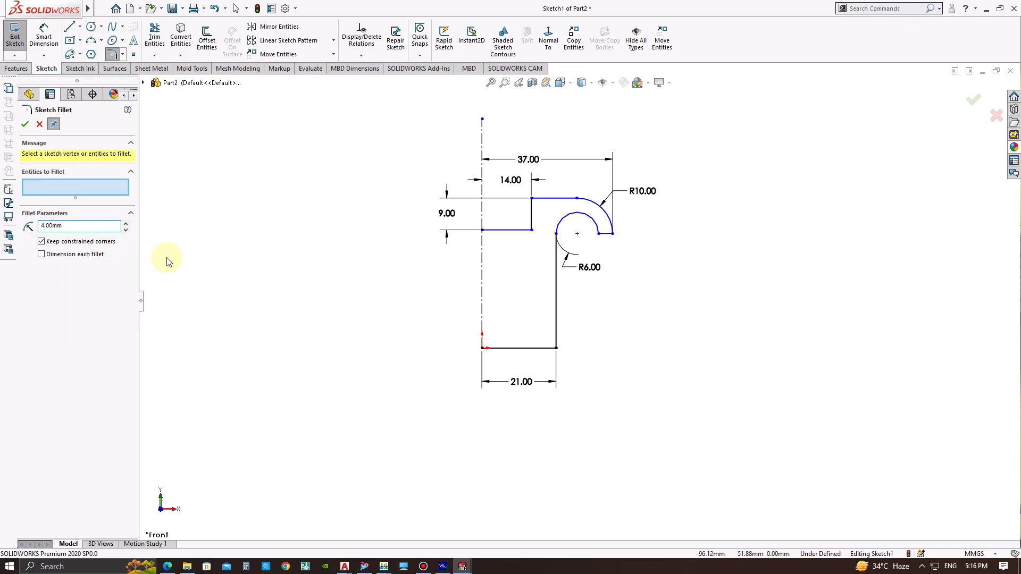
pyautogui.click(534, 233)
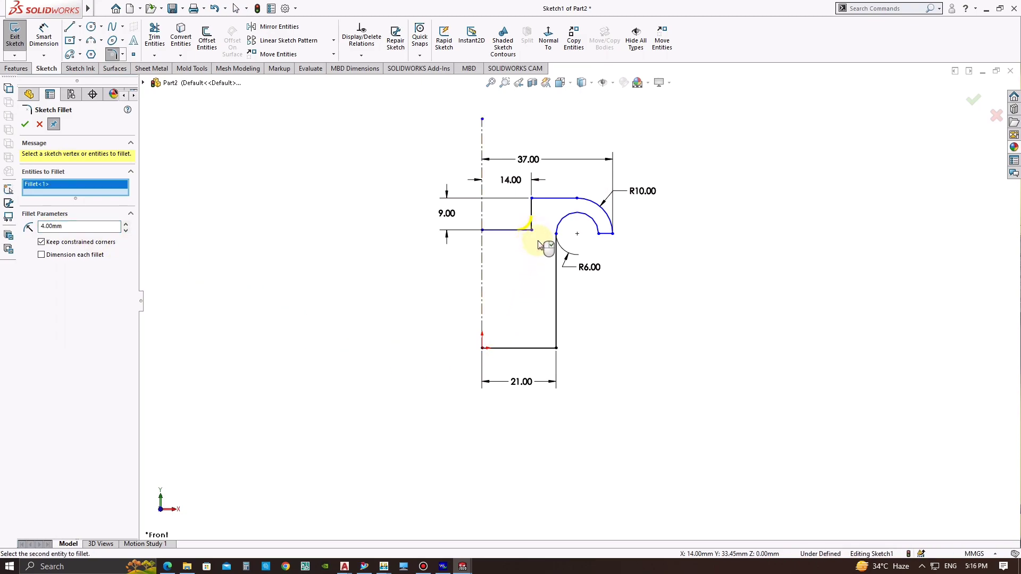
pyautogui.click(28, 126)
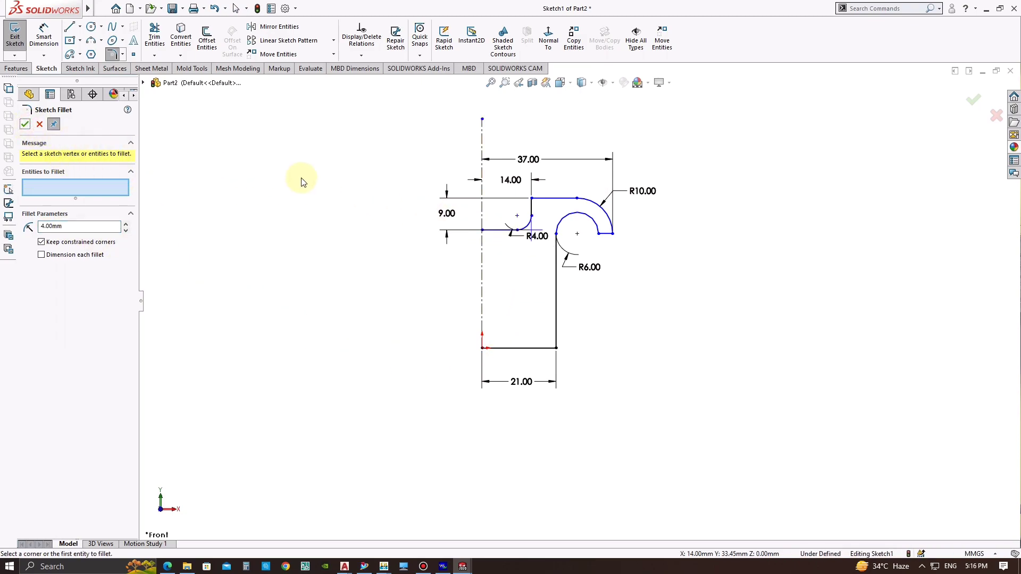
pyautogui.press('Escape')
pyautogui.scroll(-1, 628, 213)
pyautogui.scroll(-1, 659, 228)
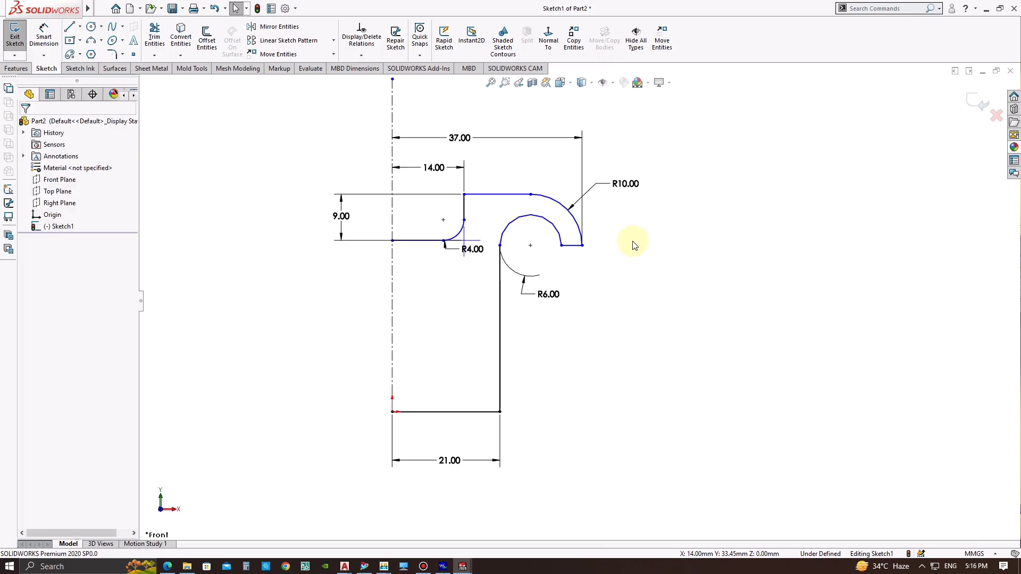
pyautogui.scroll(1, 548, 295)
pyautogui.scroll(1, 543, 292)
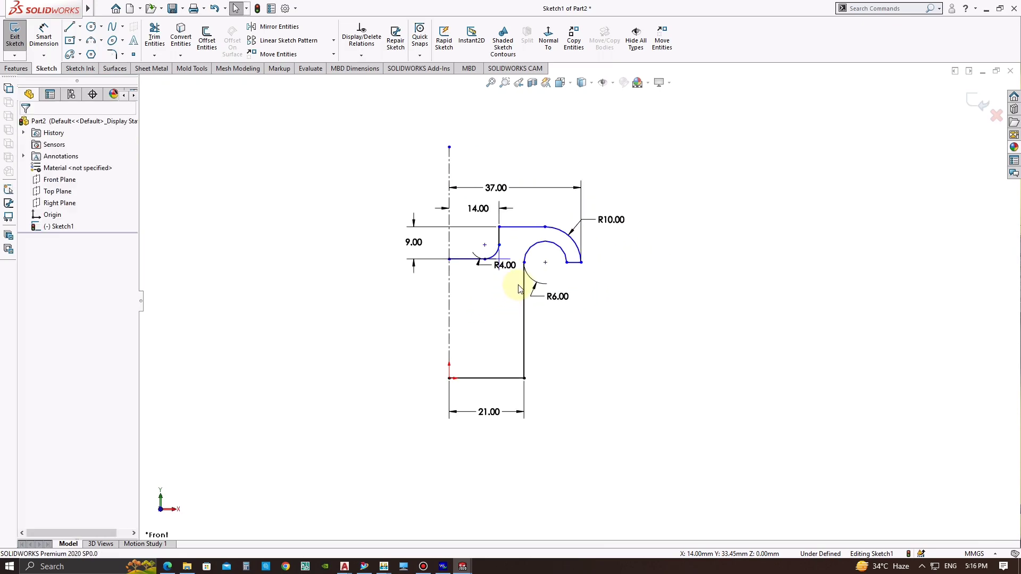
pyautogui.moveTo(584, 365); pyautogui.dragTo(565, 383, button='middle')
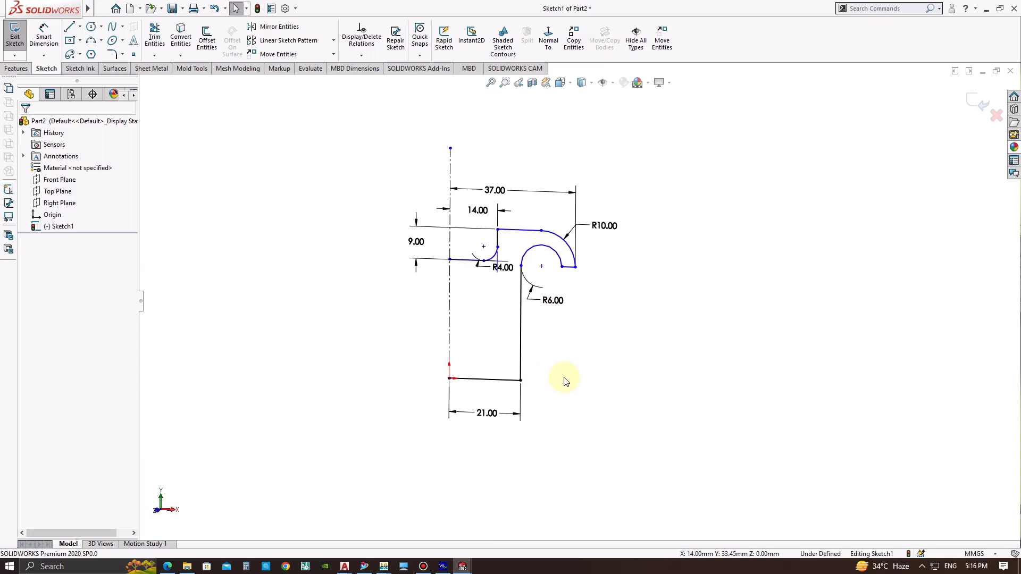
pyautogui.moveTo(559, 379); pyautogui.dragTo(598, 351, button='middle')
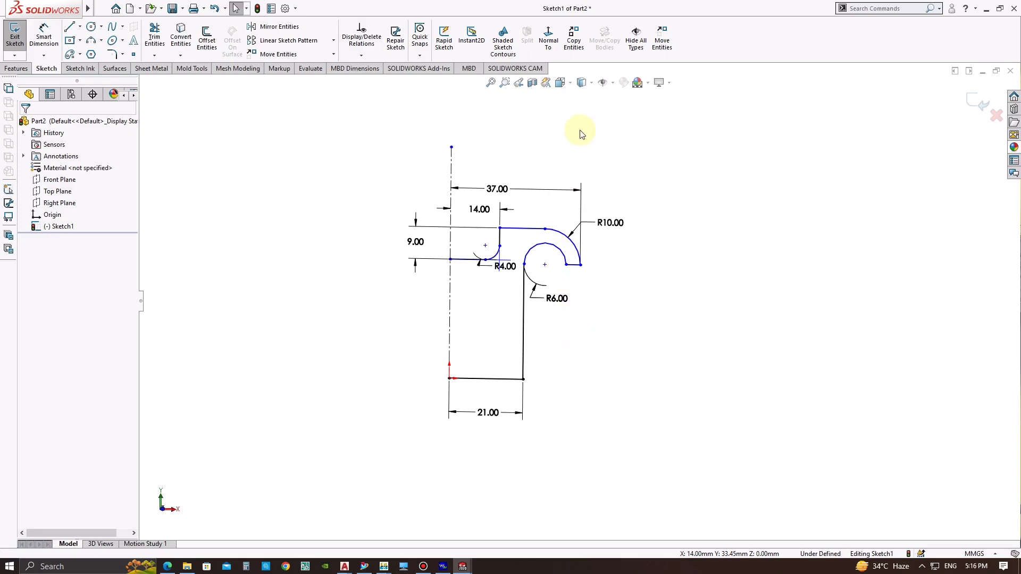
pyautogui.click(548, 37)
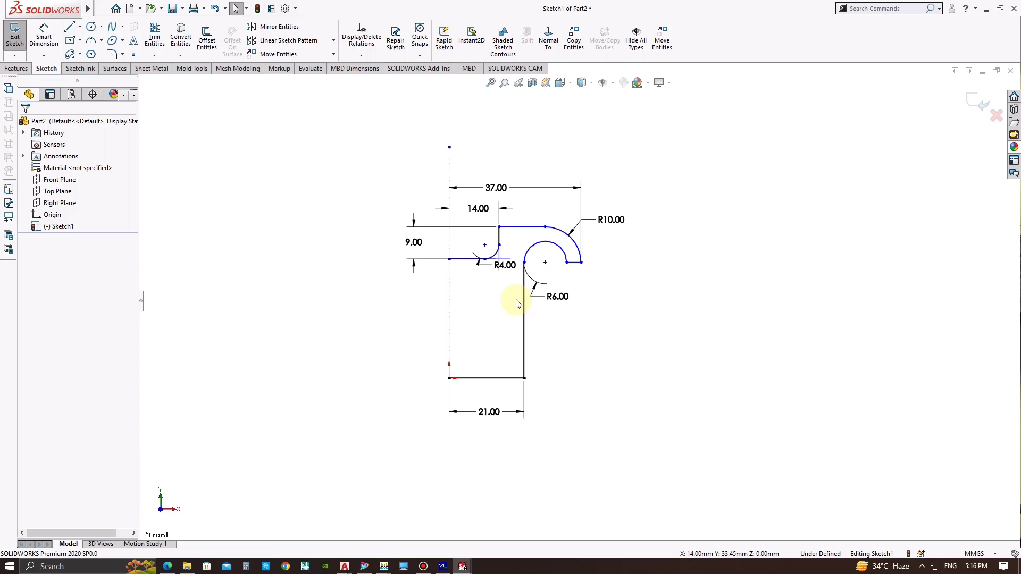
pyautogui.moveTo(578, 337); pyautogui.dragTo(547, 353, button='middle')
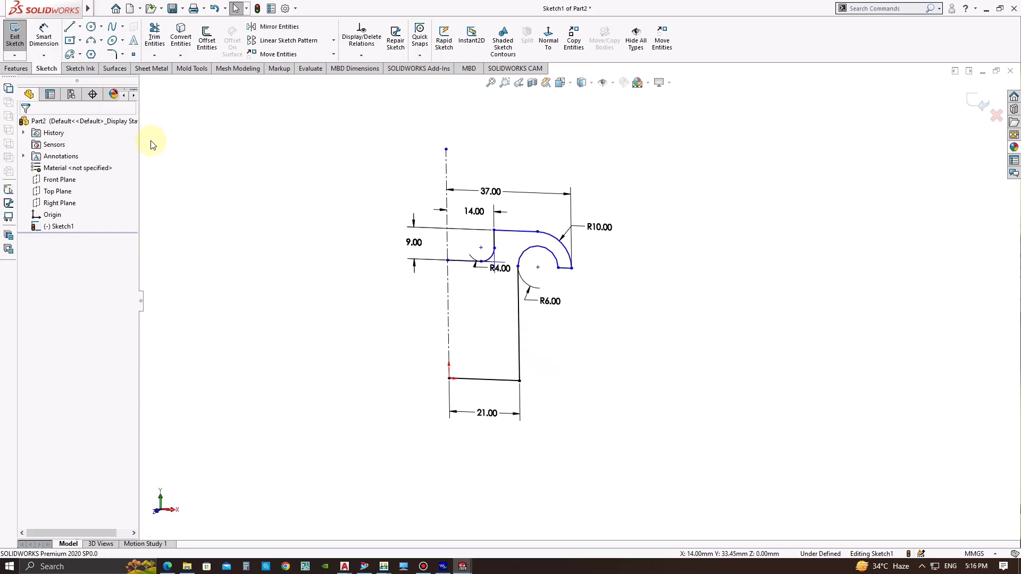
# Step: Revolve the profile 360° about the centerline to create Revolve1
pyautogui.click(27, 70)
pyautogui.click(51, 37)
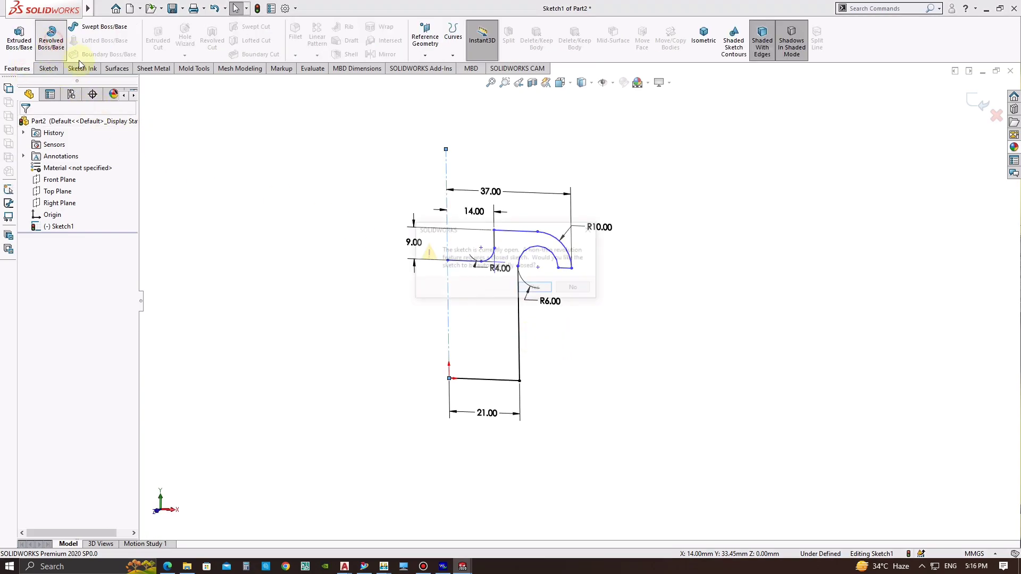
pyautogui.click(539, 289)
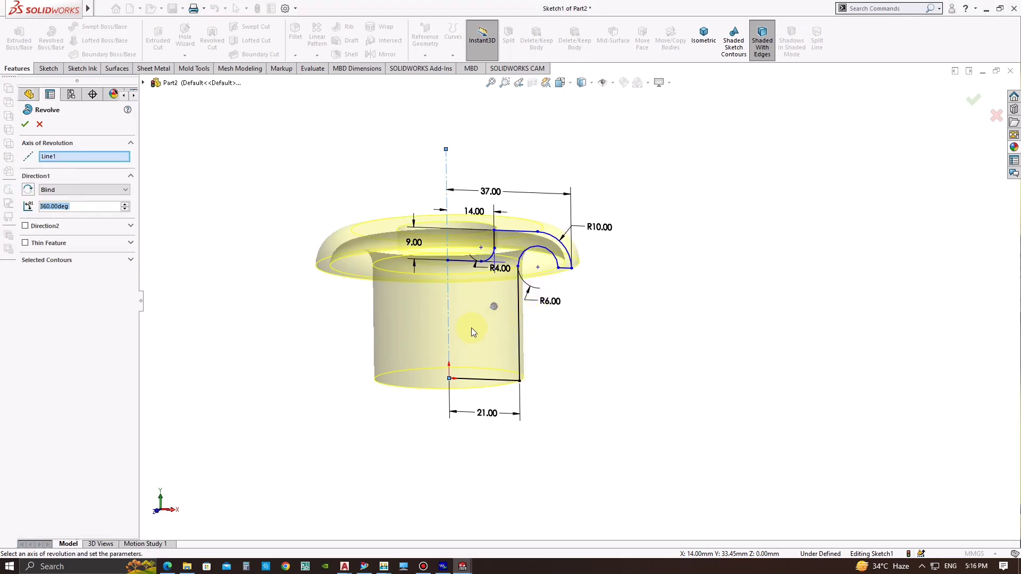
pyautogui.click(25, 126)
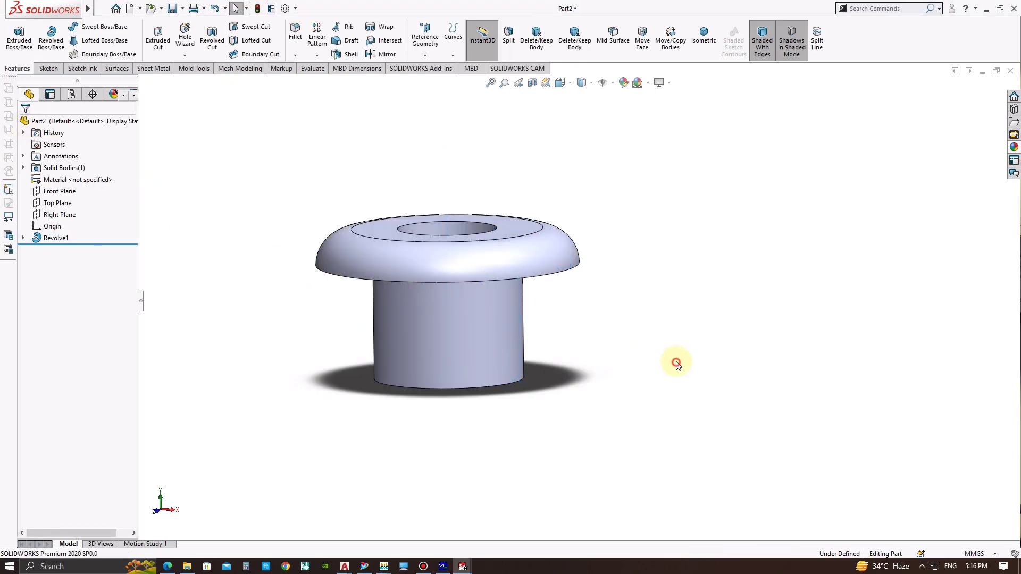
pyautogui.moveTo(556, 317)
pyautogui.mouseDown(button='middle')
pyautogui.moveTo(592, 260)
pyautogui.moveTo(611, 178)
pyautogui.moveTo(565, 428)
pyautogui.moveTo(554, 403)
pyautogui.moveTo(531, 155)
pyautogui.mouseUp(button='middle')
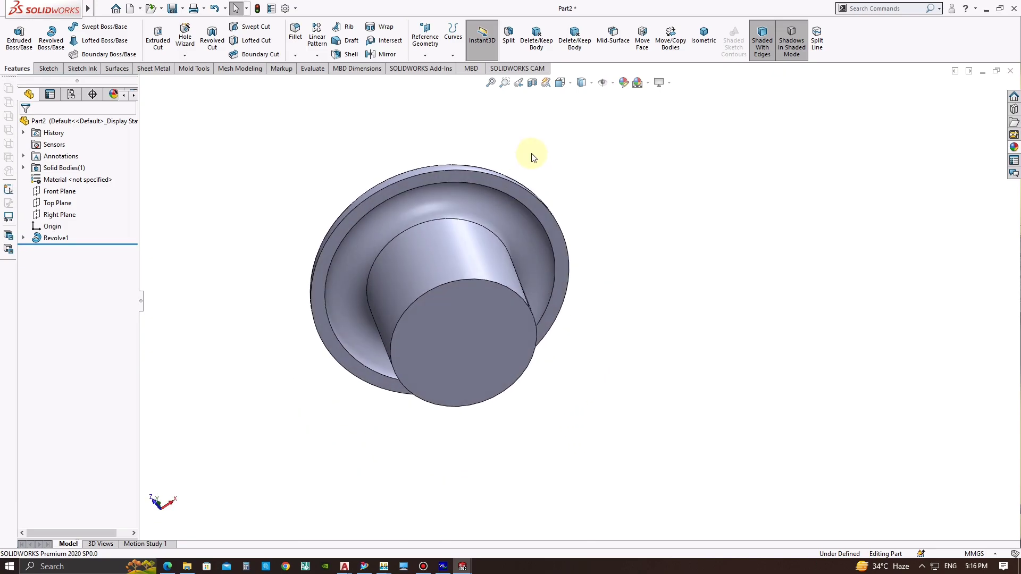
# Step: Sketch a circle centred on the origin on the bushing's bottom face
pyautogui.click(477, 321)
pyautogui.rightClick(476, 318)
pyautogui.click(506, 311)
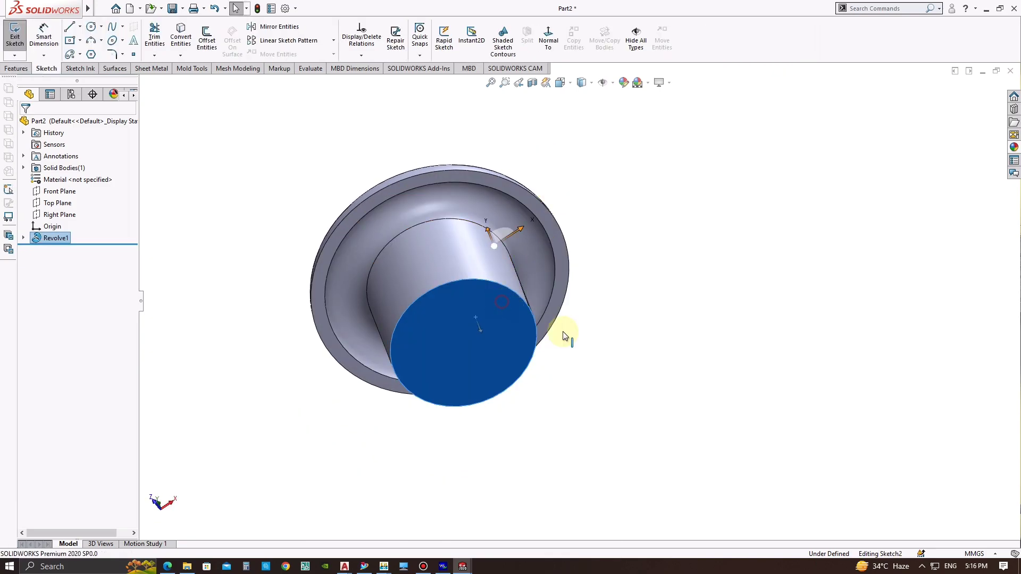
pyautogui.click(548, 36)
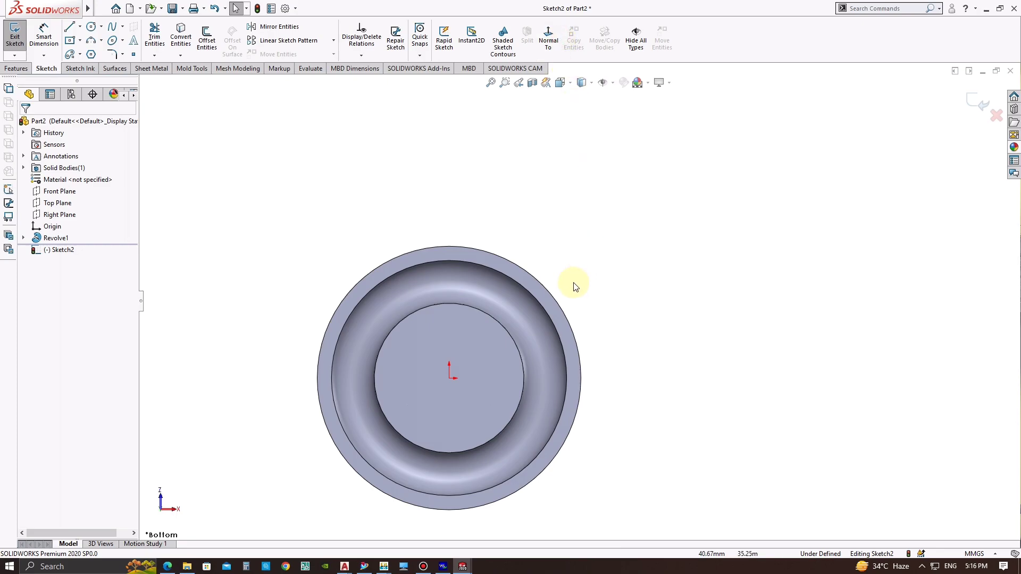
pyautogui.click(91, 26)
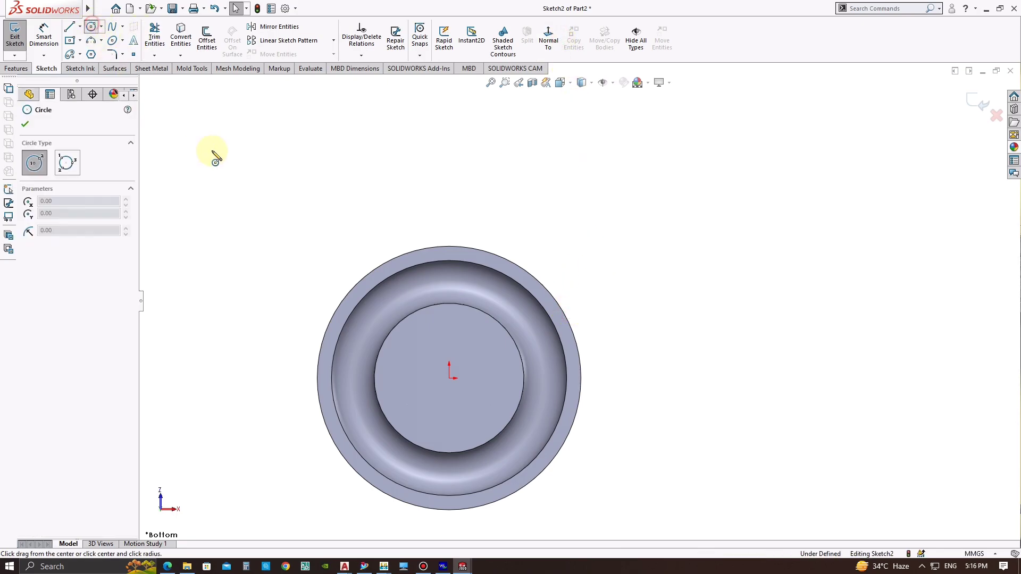
pyautogui.click(449, 378)
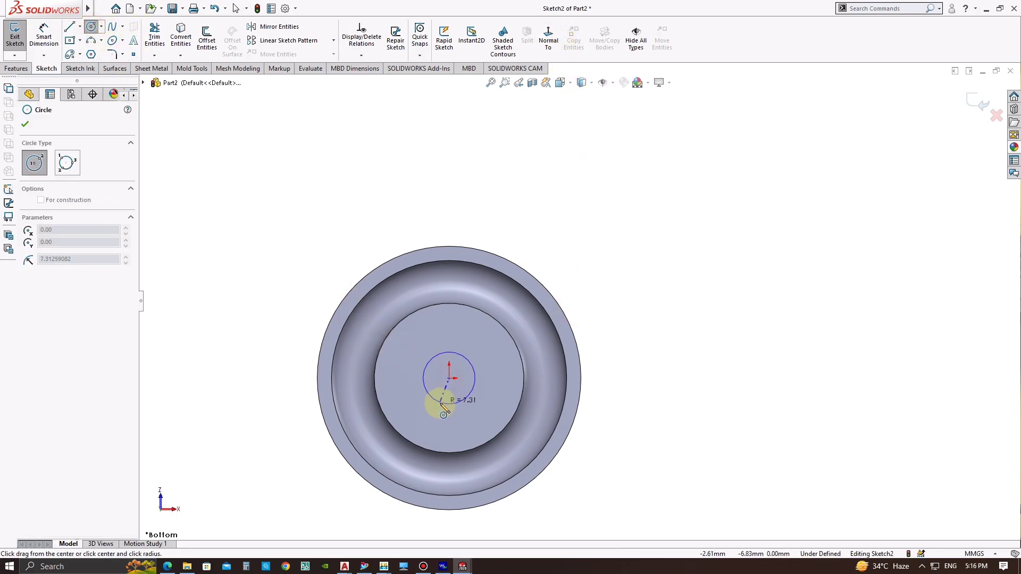
pyautogui.click(411, 416)
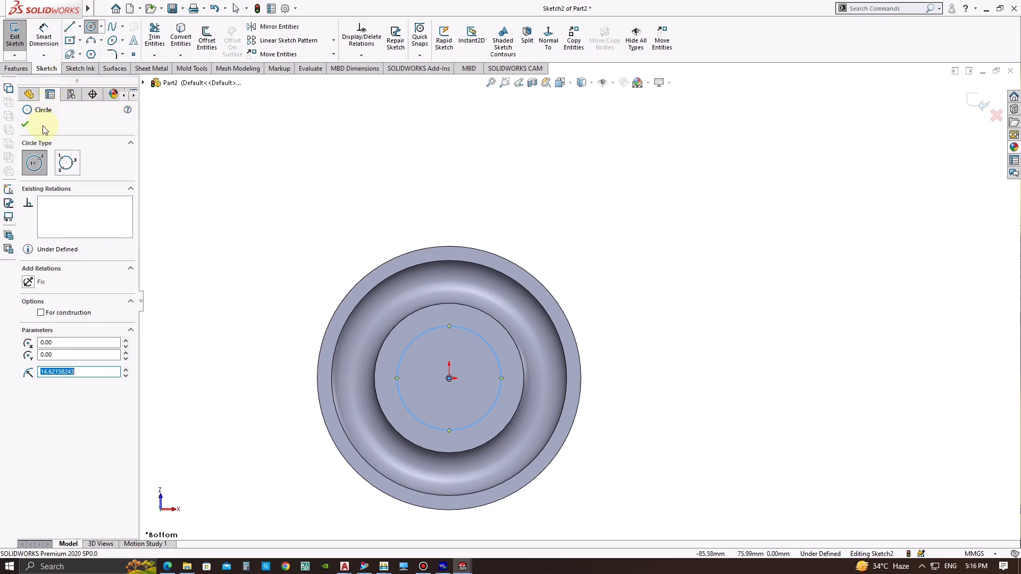
# Step: Dimension the circle to 28 mm diameter
pyautogui.click(53, 46)
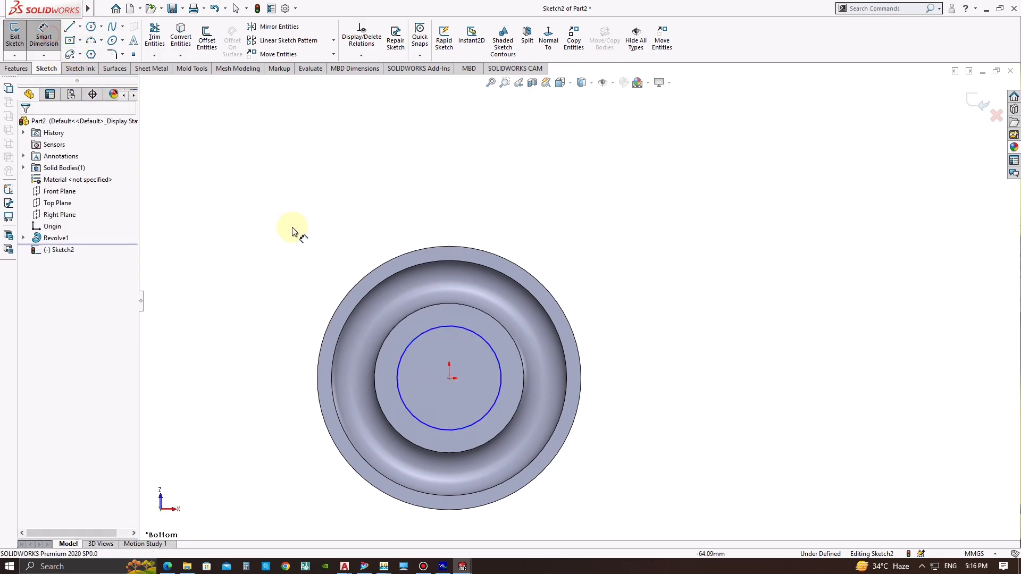
pyautogui.click(463, 328)
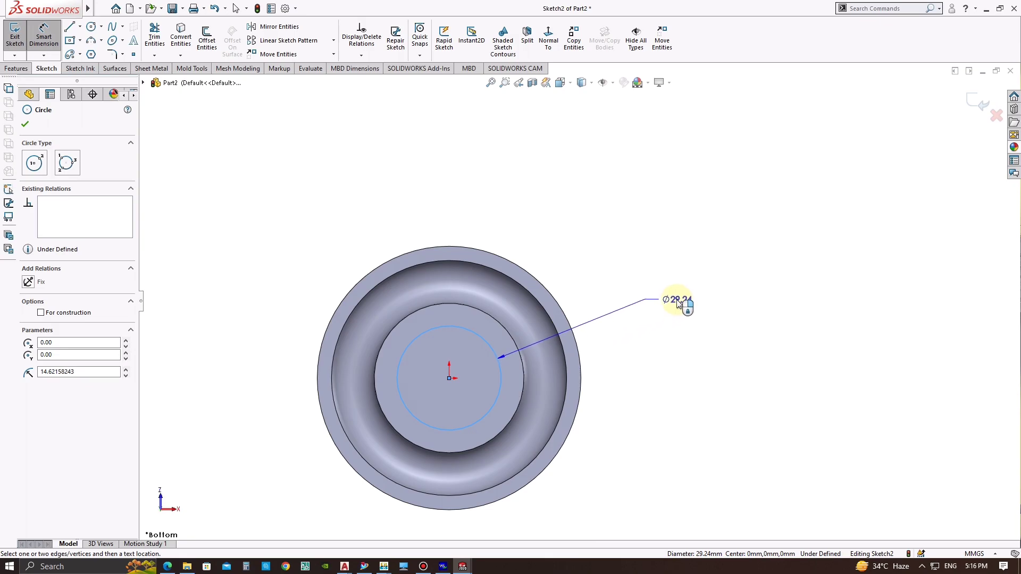
pyautogui.click(676, 301)
pyautogui.write('28')
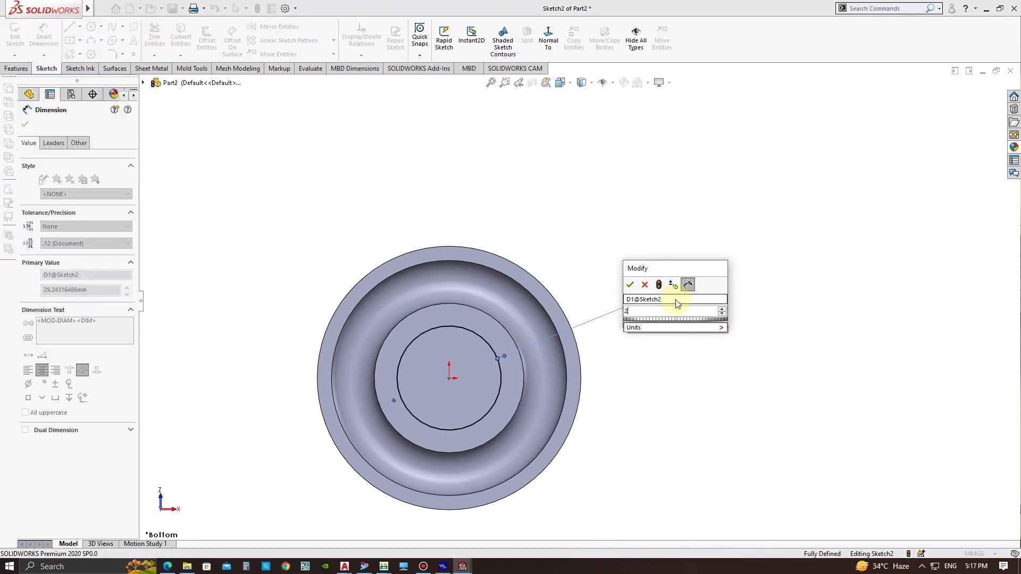
pyautogui.press('Return')
pyautogui.press('Escape')
# Step: Extrude-cut the Ø28 circle 26 mm deep (Blind) as Cut-Extrude1
pyautogui.moveTo(616, 383); pyautogui.dragTo(663, 390, button='middle')
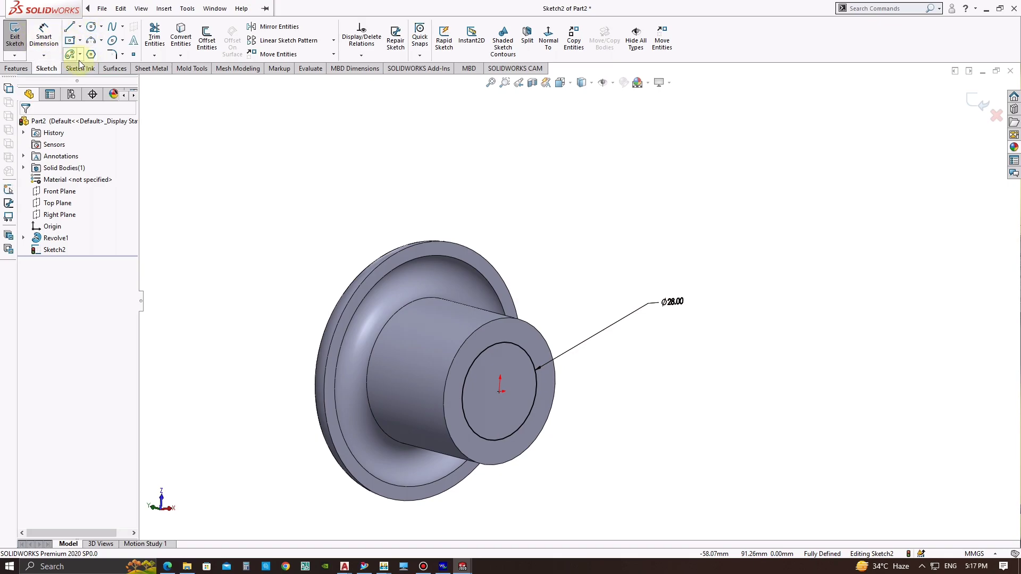
pyautogui.click(17, 68)
pyautogui.click(158, 36)
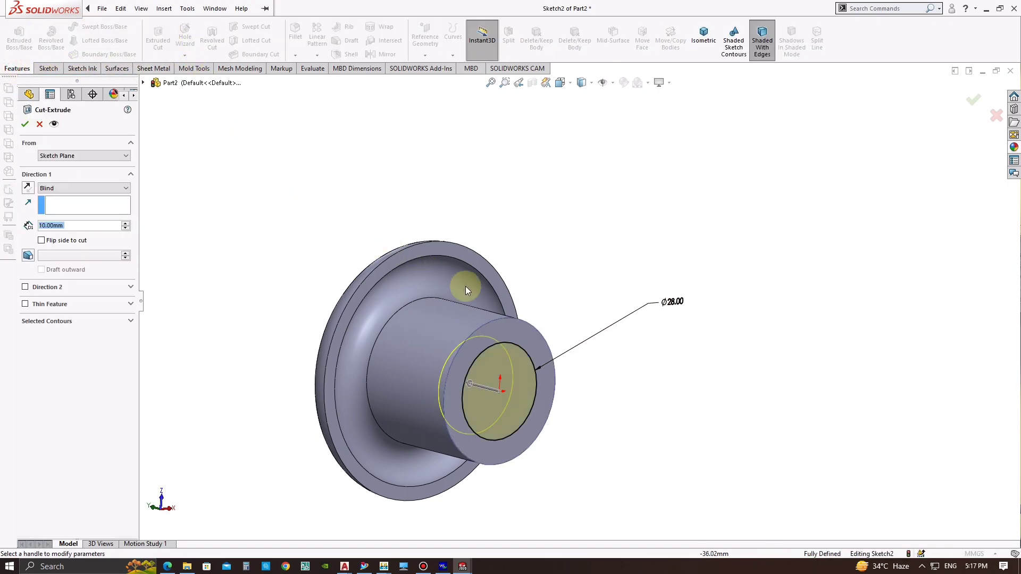
pyautogui.click(65, 223)
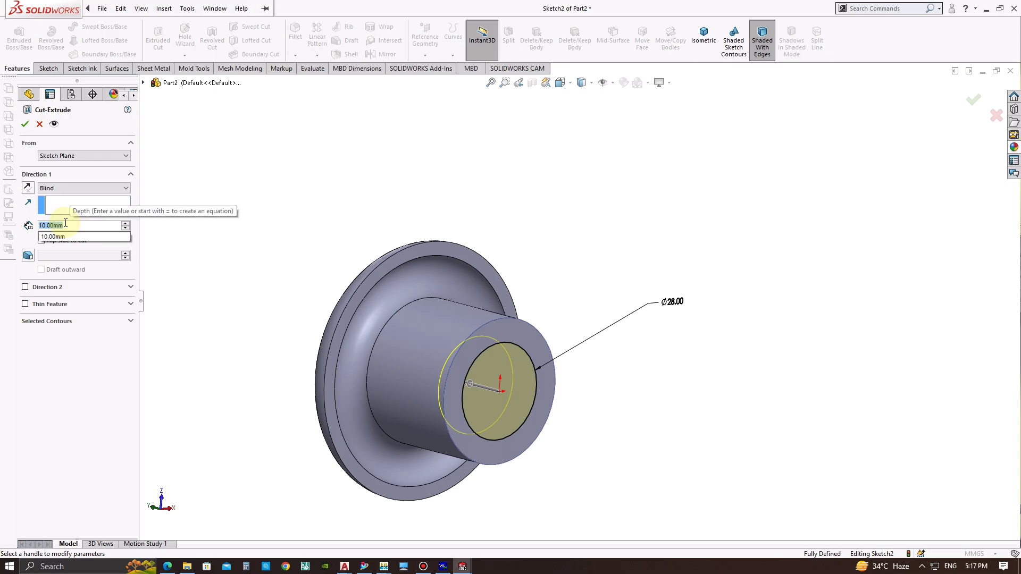
pyautogui.write('26')
pyautogui.press('Return')
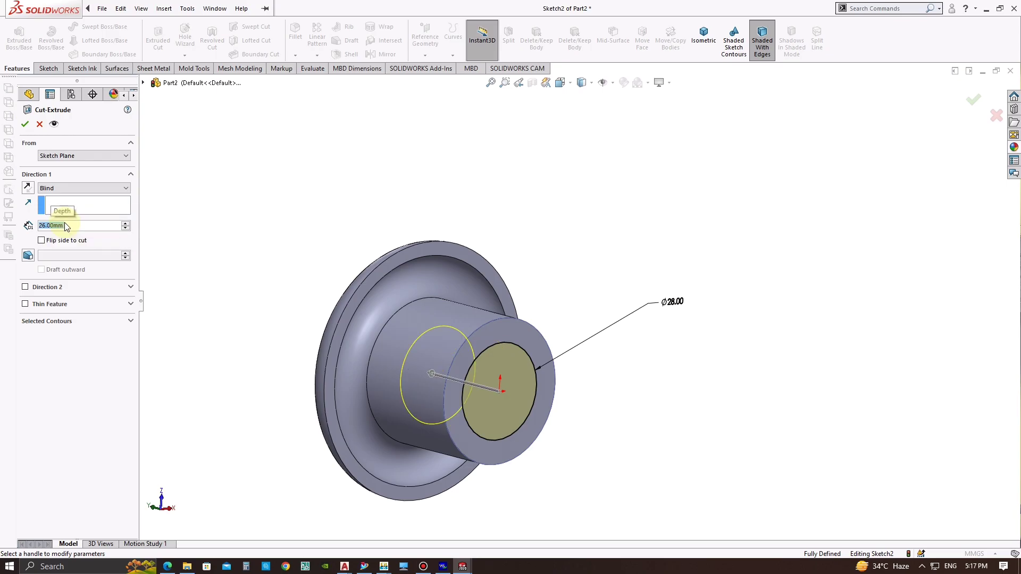
pyautogui.click(25, 124)
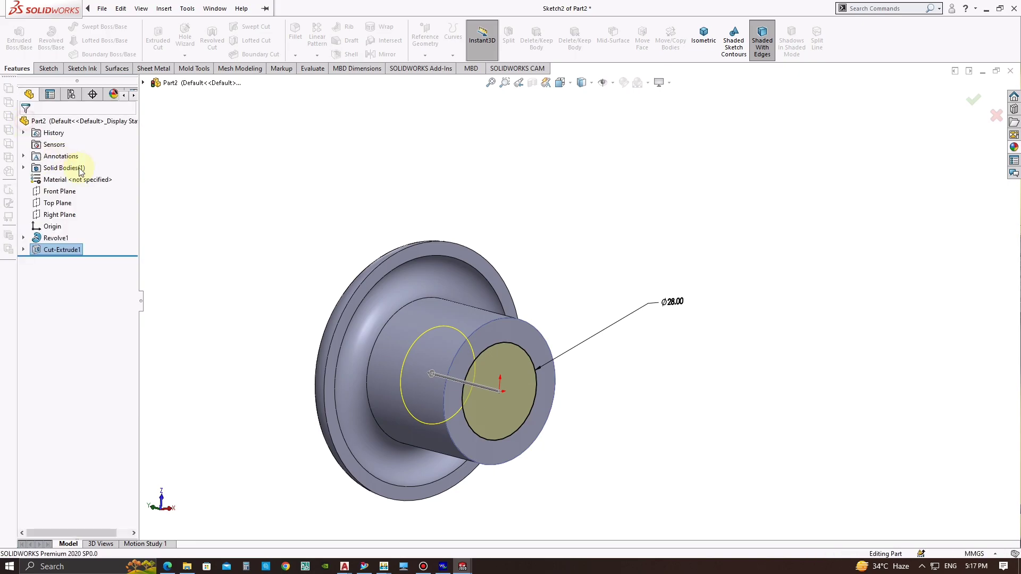
pyautogui.moveTo(483, 314)
pyautogui.mouseDown(button='middle')
pyautogui.moveTo(531, 352)
pyautogui.moveTo(513, 343)
pyautogui.mouseUp(button='middle')
# Step: Sketch a circle at the origin on the bore floor
pyautogui.click(513, 343)
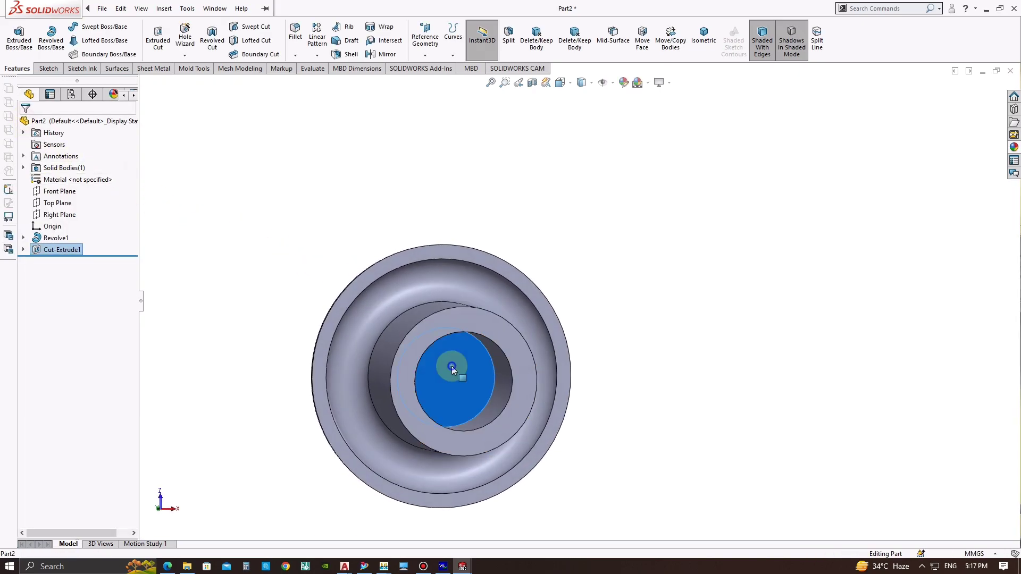
pyautogui.rightClick(513, 343)
pyautogui.click(475, 322)
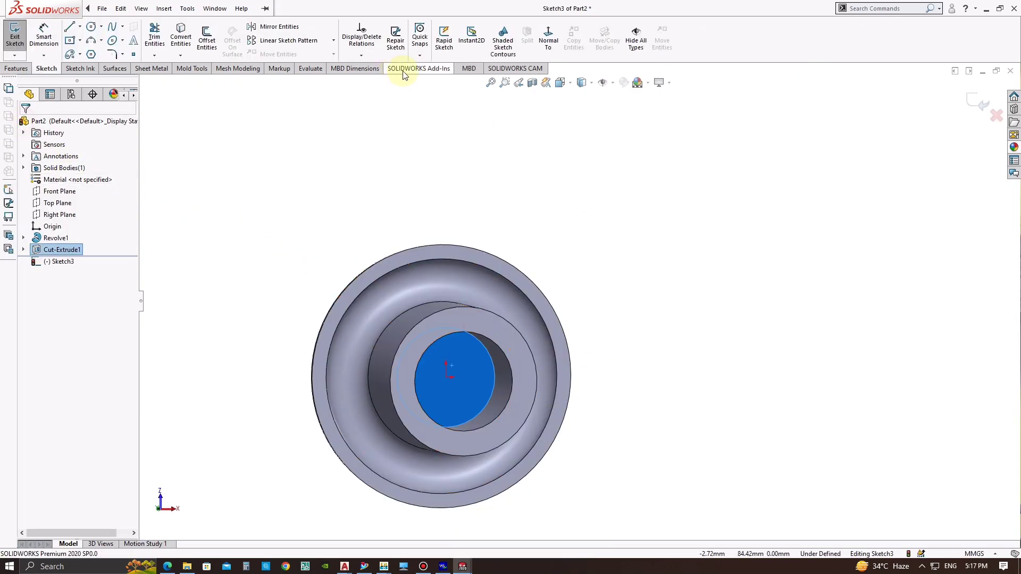
pyautogui.click(548, 40)
pyautogui.press('Escape')
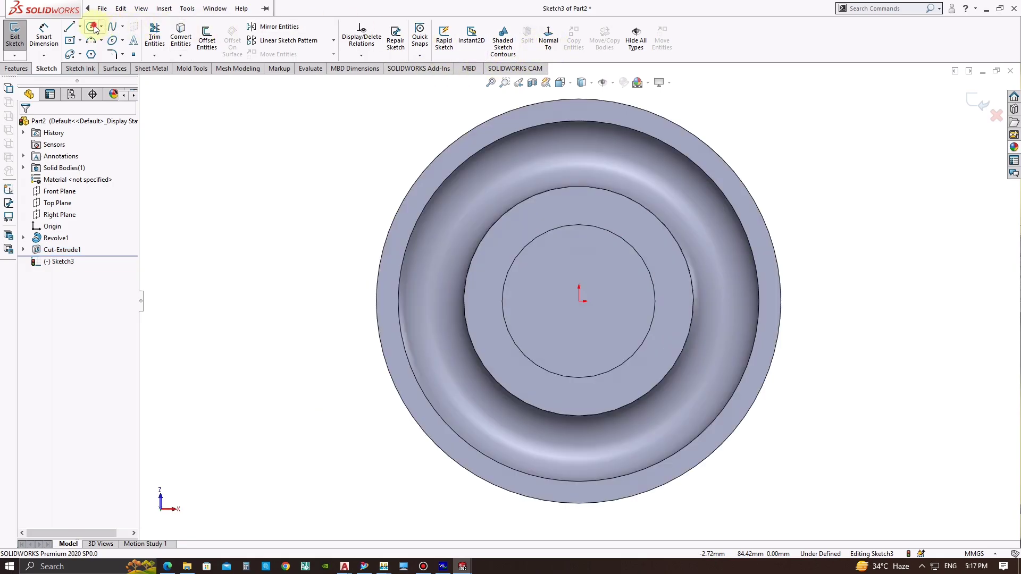
pyautogui.click(94, 27)
pyautogui.click(579, 301)
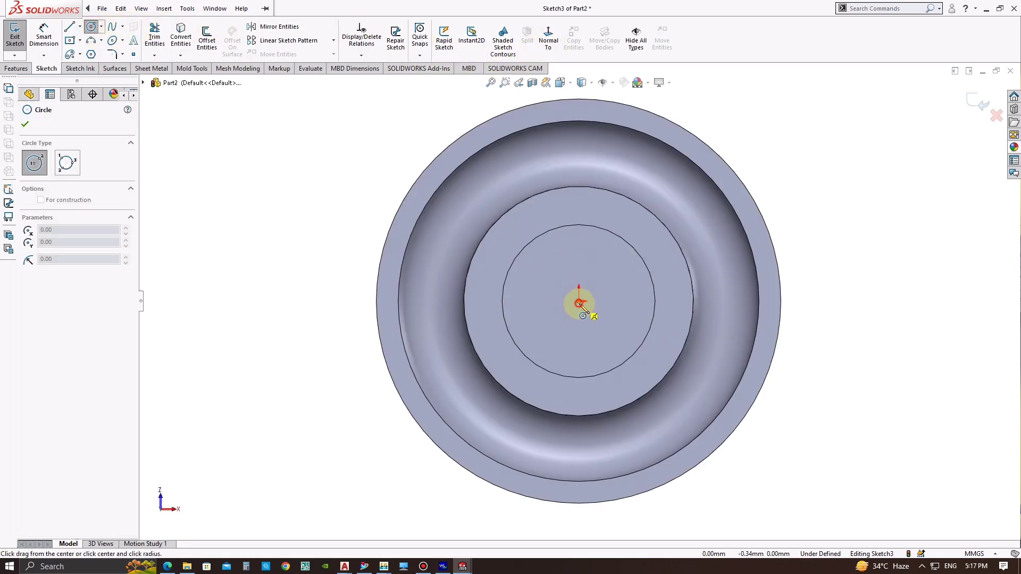
pyautogui.click(569, 331)
pyautogui.press('Escape')
# Step: Dimension the bore-floor circle to 12 mm diameter
pyautogui.moveTo(663, 336); pyautogui.dragTo(679, 340, button='middle')
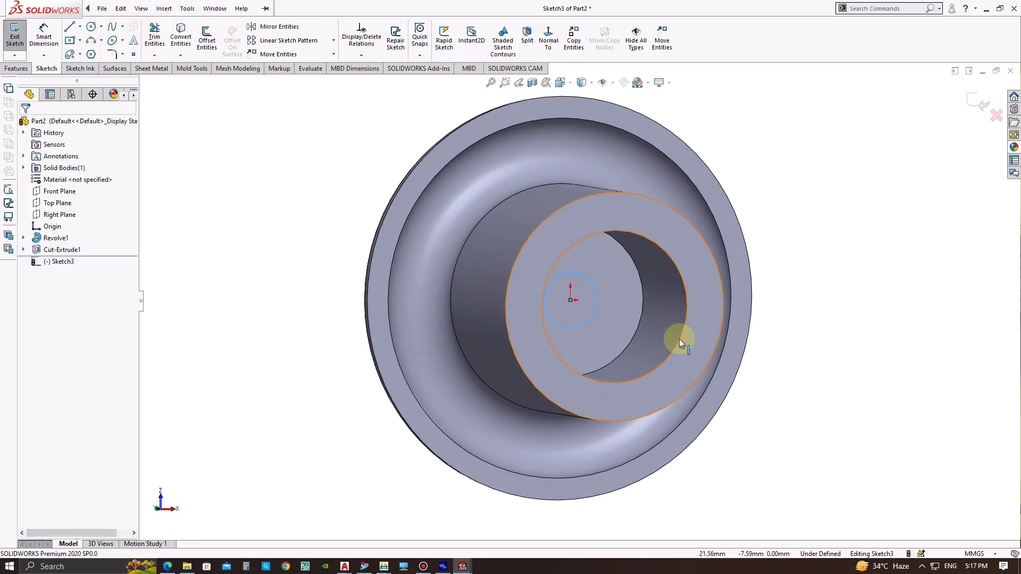
pyautogui.click(45, 36)
pyautogui.click(596, 288)
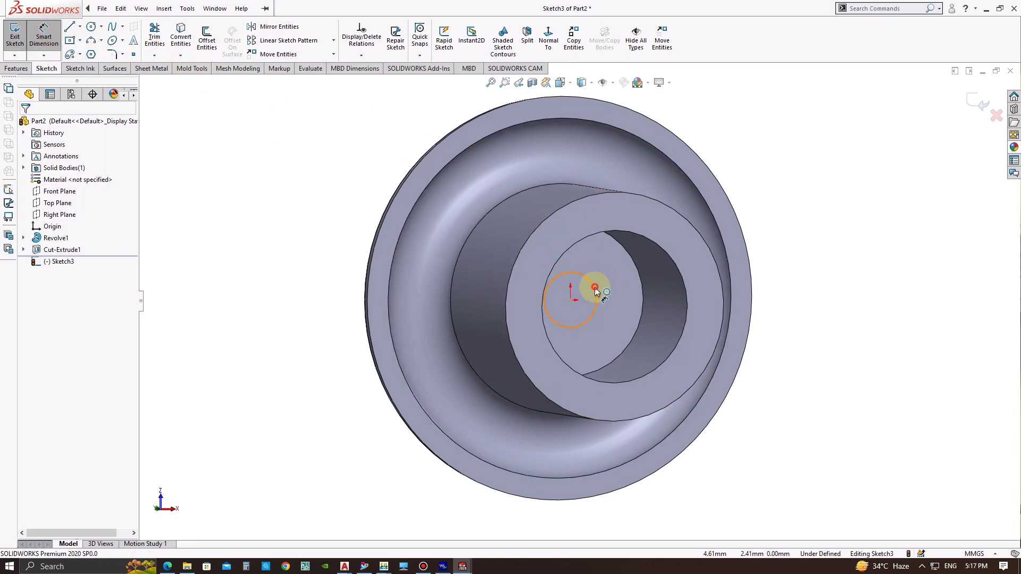
pyautogui.click(780, 291)
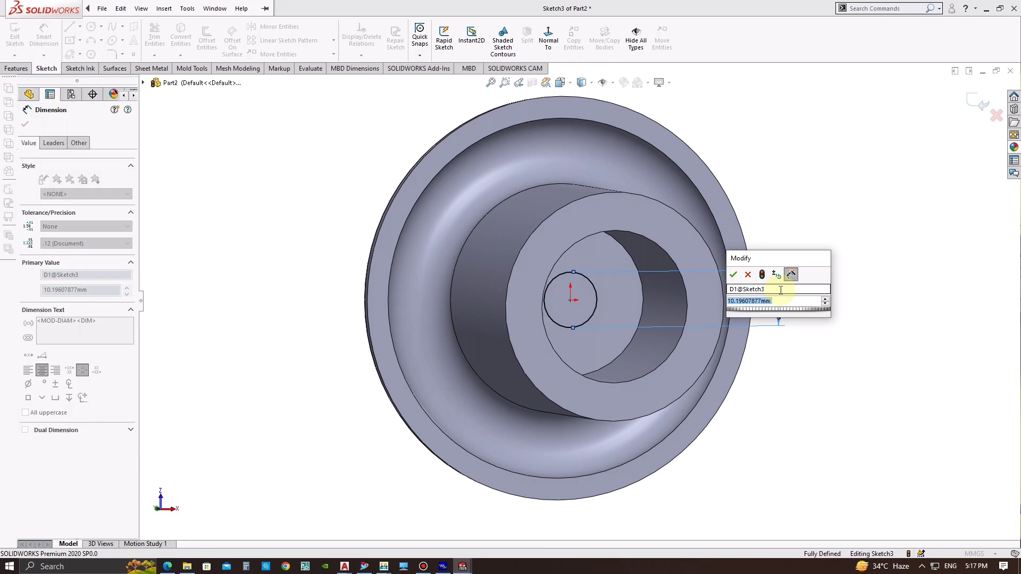
pyautogui.write('12')
pyautogui.press('Return')
pyautogui.press('Escape')
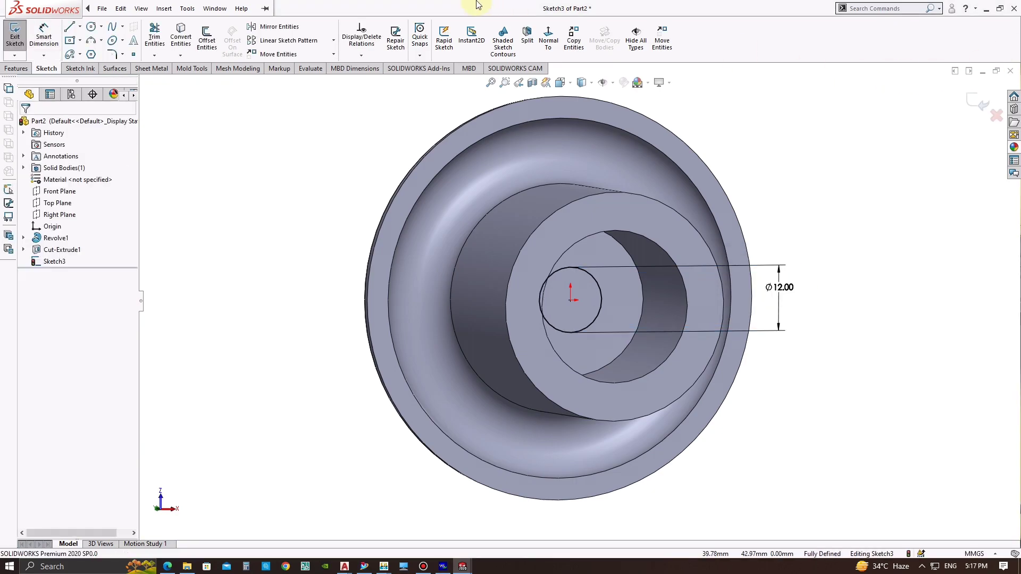
# Step: Extrude-cut the Ø12 circle in both directions to make Cut-Extrude2
pyautogui.click(121, 8)
pyautogui.click(16, 68)
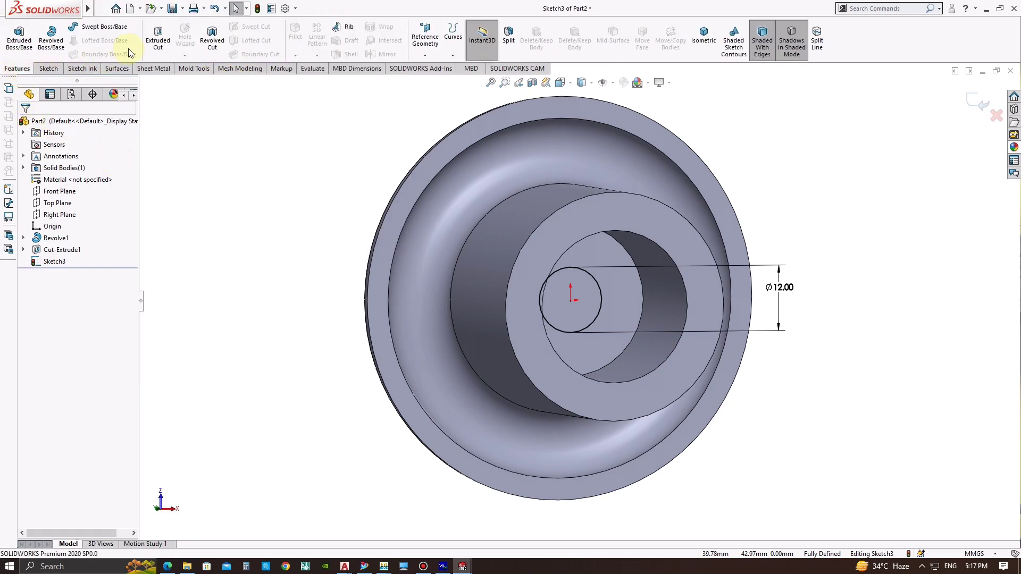
pyautogui.click(160, 42)
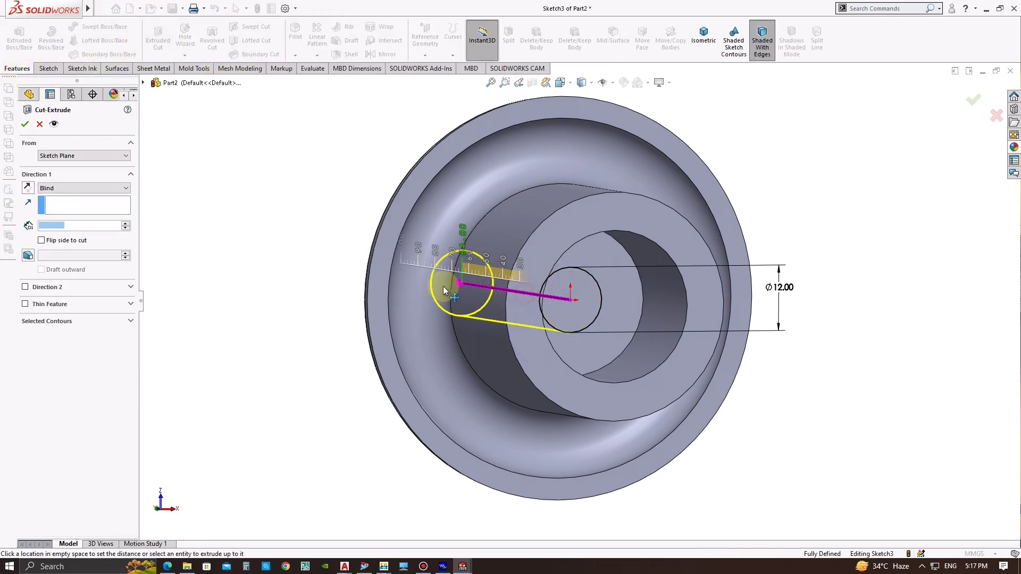
pyautogui.moveTo(588, 303); pyautogui.dragTo(617, 307)
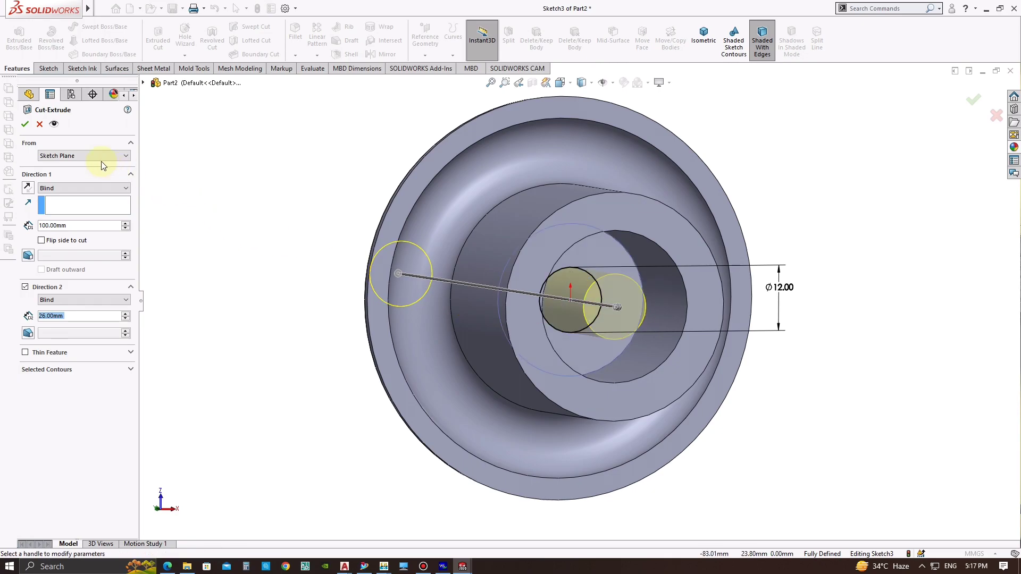
pyautogui.click(24, 126)
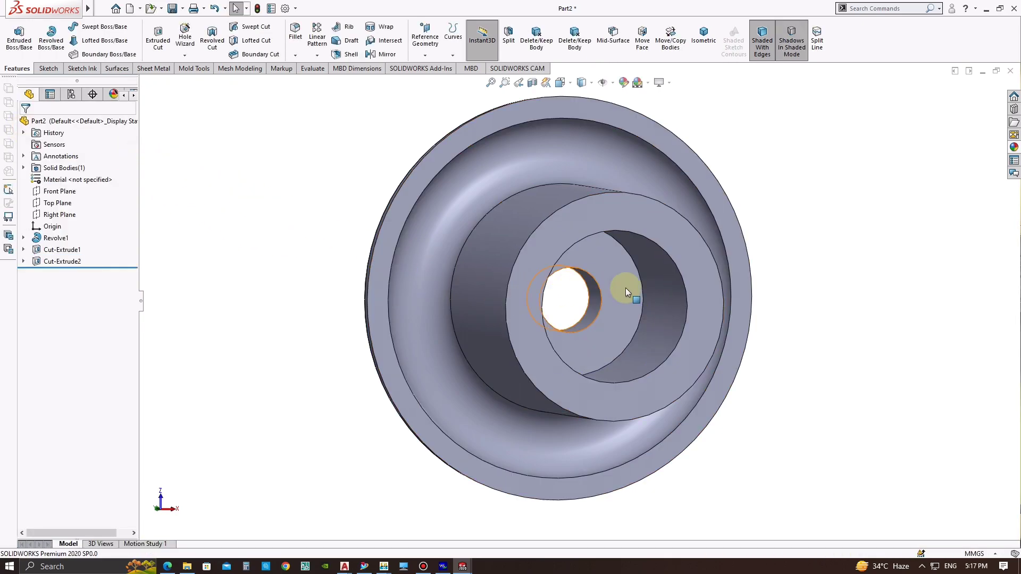
pyautogui.moveTo(699, 284)
pyautogui.mouseDown(button='middle')
pyautogui.moveTo(675, 417)
pyautogui.moveTo(752, 269)
pyautogui.moveTo(712, 415)
pyautogui.moveTo(722, 329)
pyautogui.mouseUp(button='middle')
# Step: Start a new sketch on the flange's flat face, viewed normal to it
pyautogui.rightClick(648, 201)
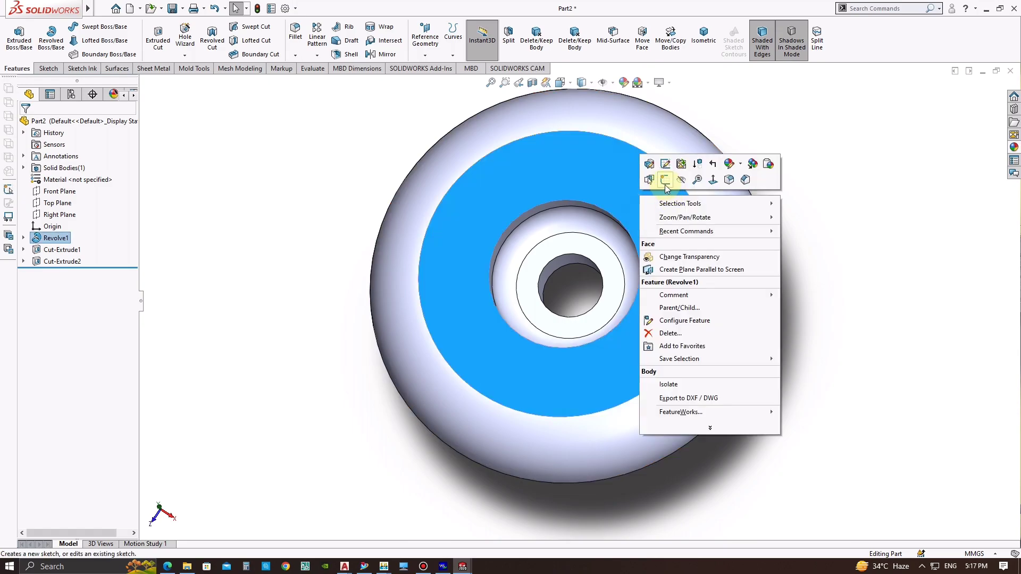
pyautogui.click(669, 161)
pyautogui.click(548, 40)
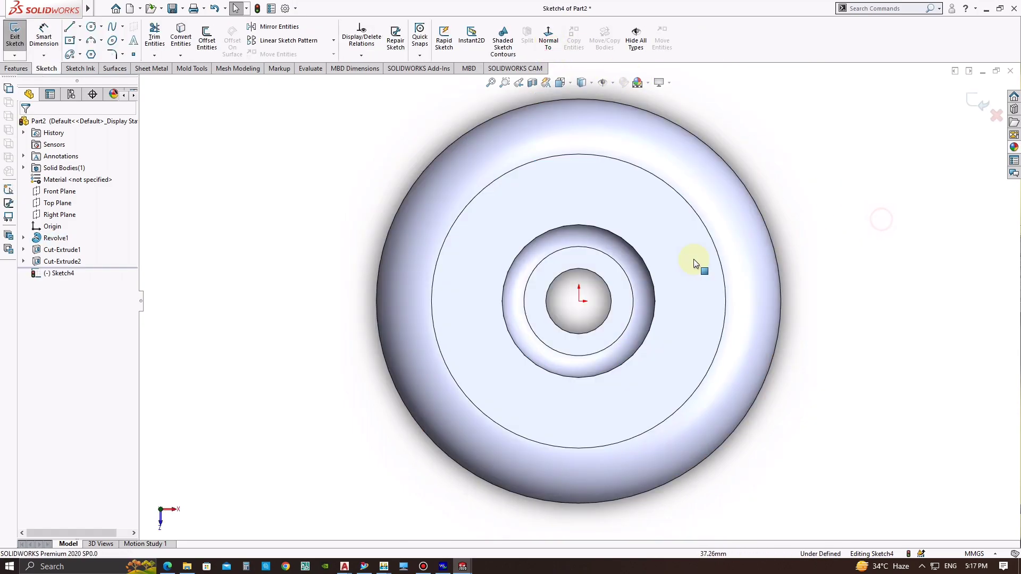
pyautogui.scroll(3, 576, 303)
pyautogui.scroll(-3, 808, 285)
pyautogui.scroll(3, 567, 321)
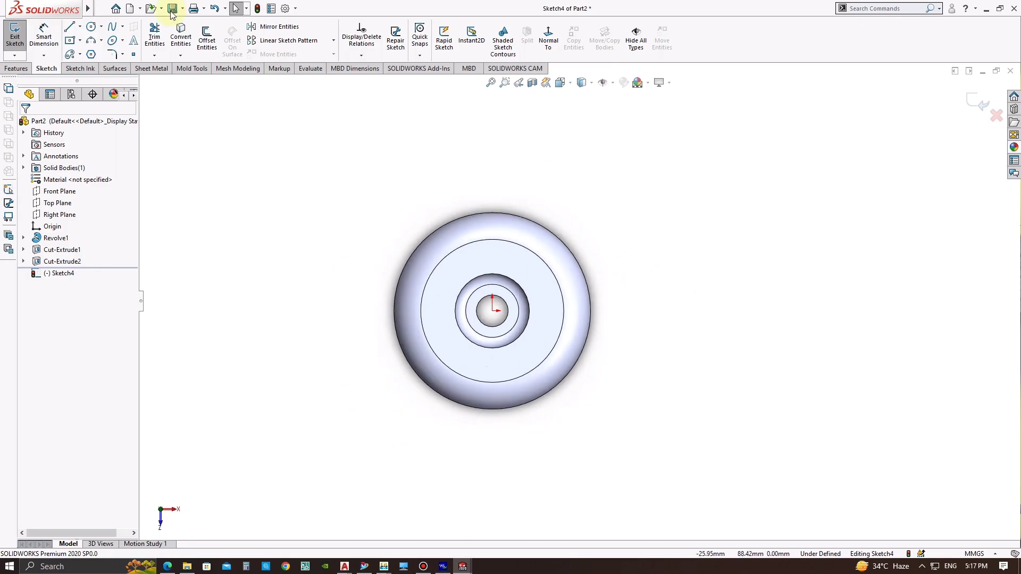
# Step: Draw a vertical centreline from the origin up past the flange
pyautogui.click(81, 31)
pyautogui.click(85, 52)
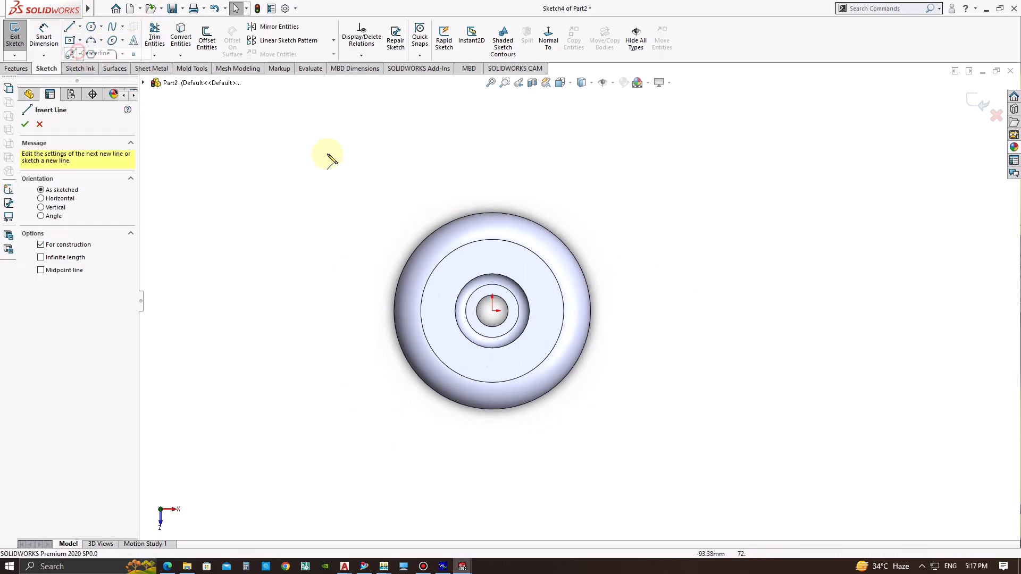
pyautogui.click(492, 311)
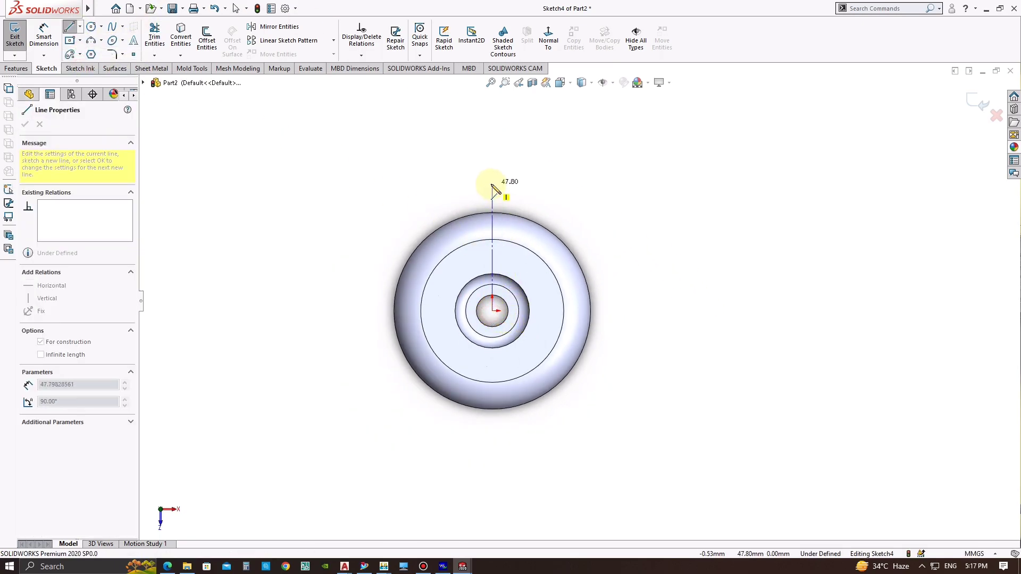
pyautogui.click(492, 173)
pyautogui.press('Escape')
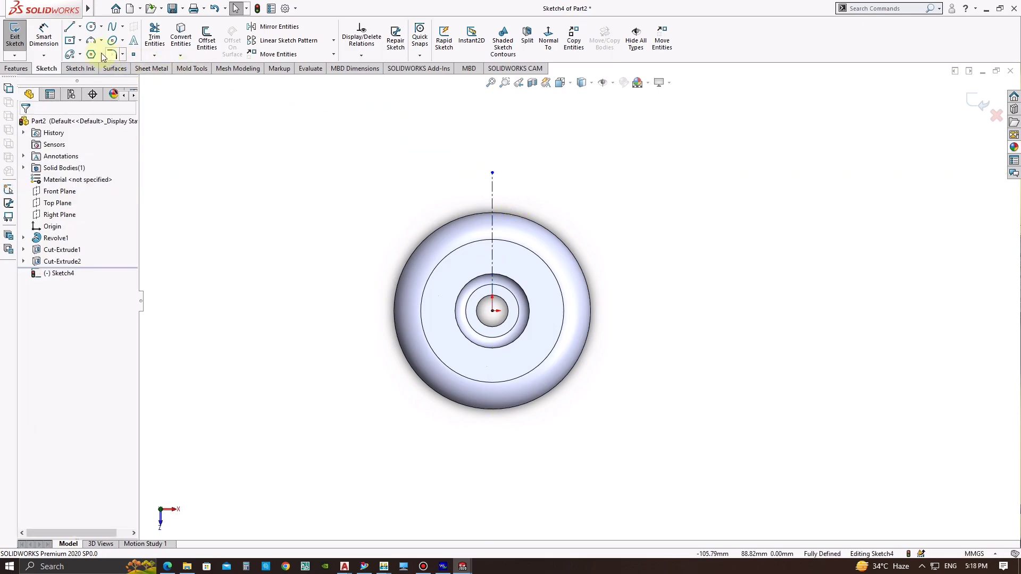
# Step: Draw two origin-centred circles, one about 26.9 mm radius and one outside the flange edge
pyautogui.click(92, 30)
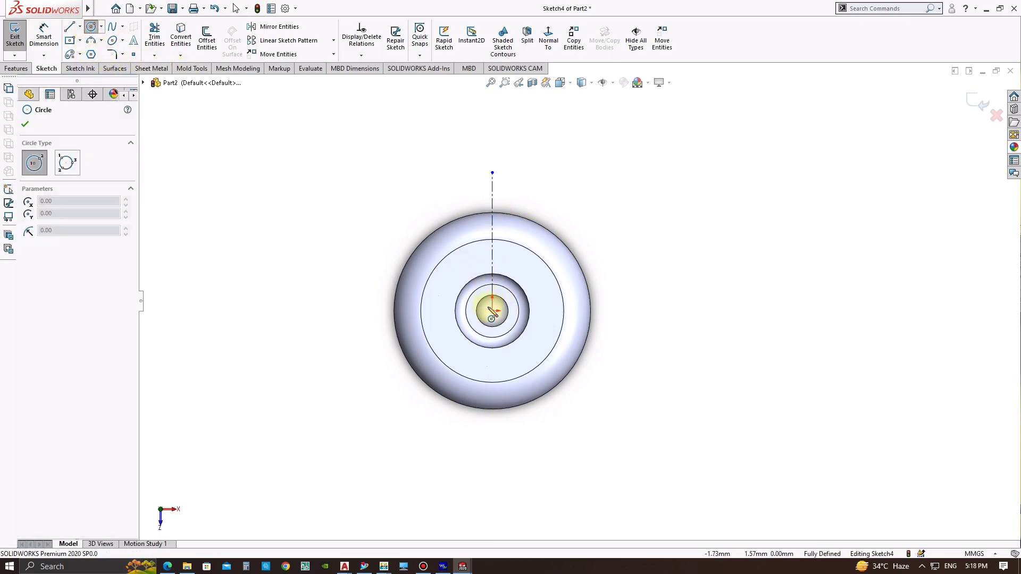
pyautogui.click(492, 311)
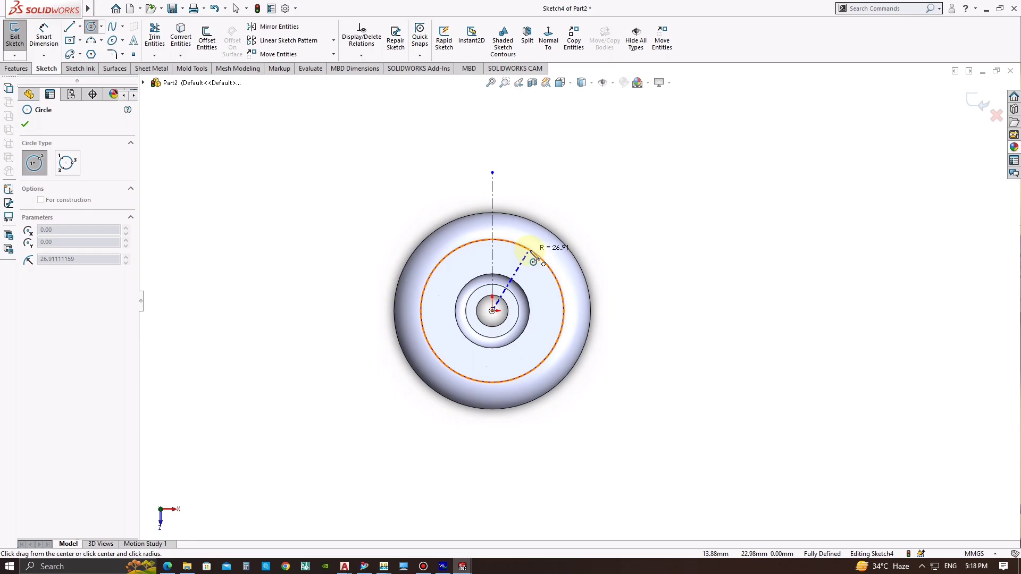
pyautogui.click(531, 252)
pyautogui.click(493, 312)
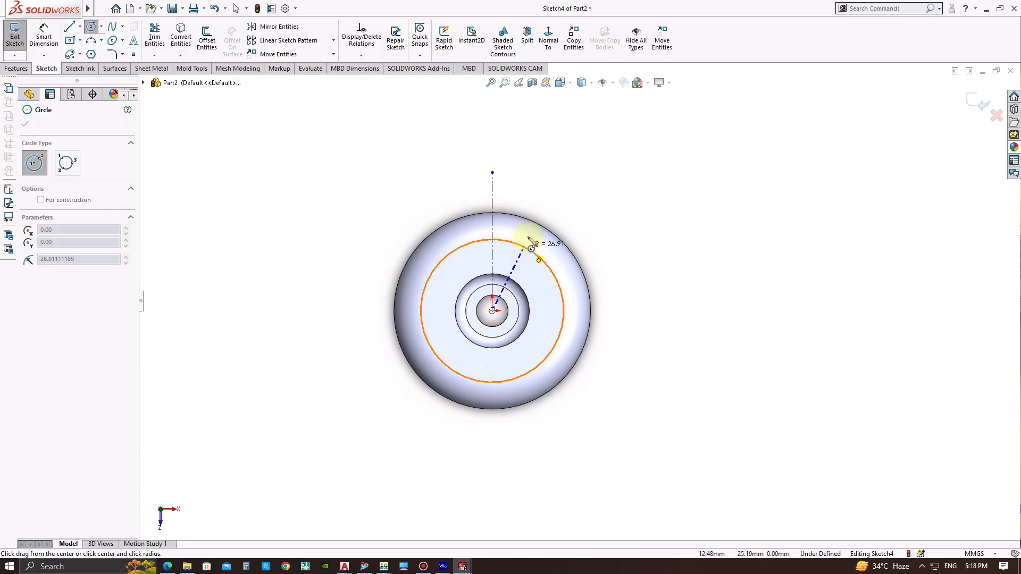
pyautogui.click(540, 212)
pyautogui.press('Escape')
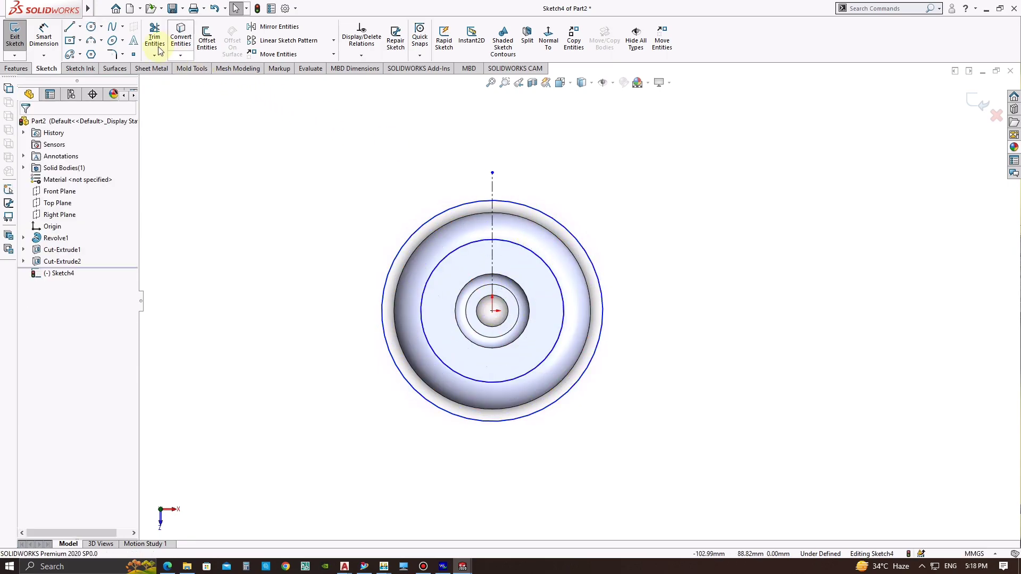
# Step: Offset the centreline 4 mm to both sides to form the slot's side lines
pyautogui.click(207, 39)
pyautogui.click(492, 199)
pyautogui.write('4')
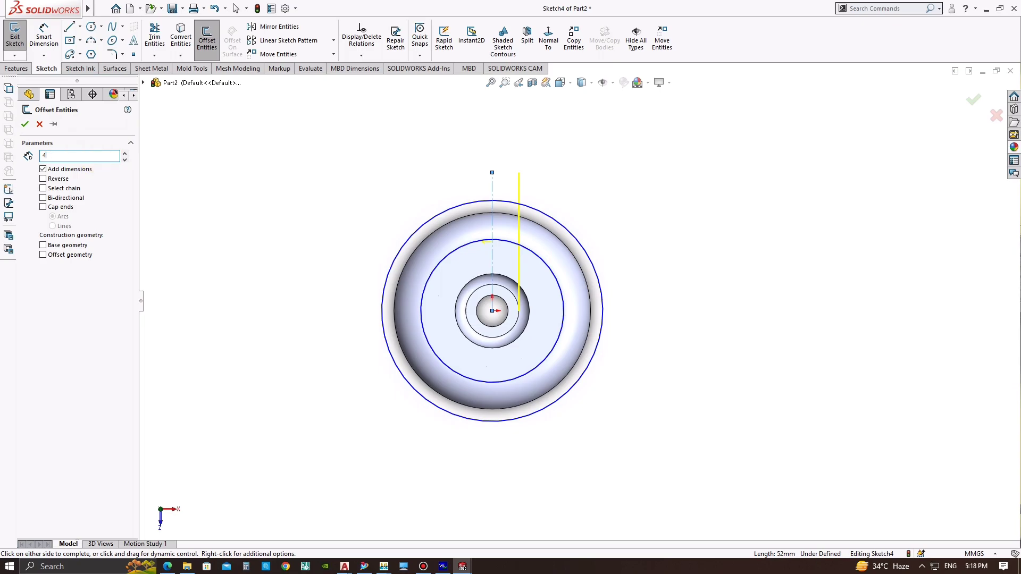
pyautogui.press('Return')
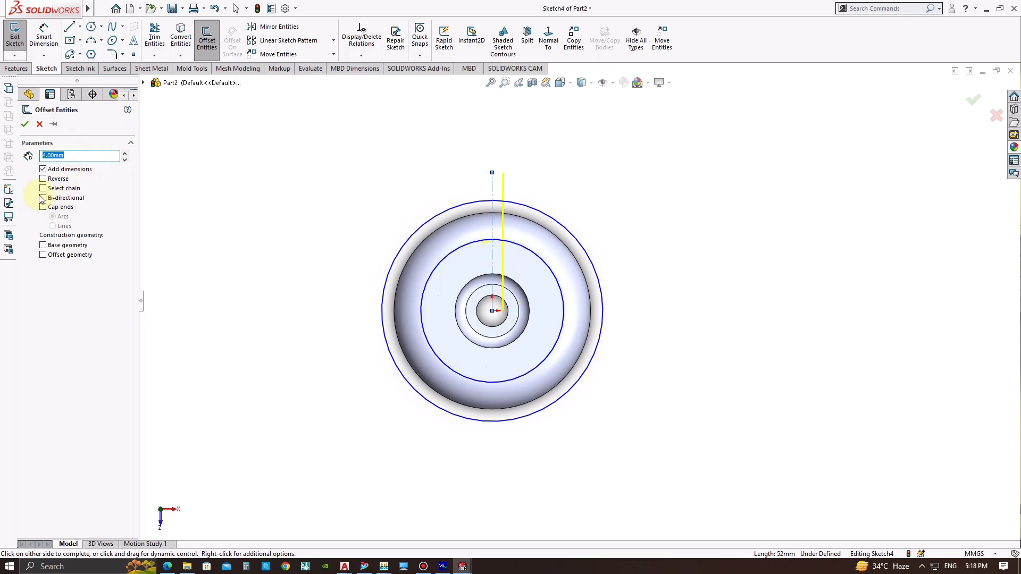
pyautogui.click(42, 199)
pyautogui.click(25, 125)
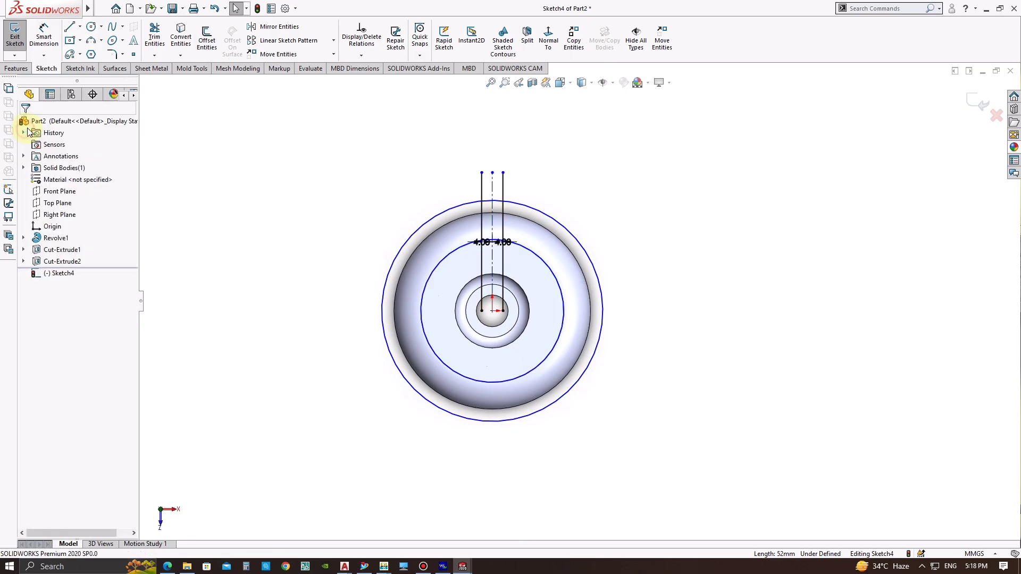
pyautogui.scroll(-1, 585, 214)
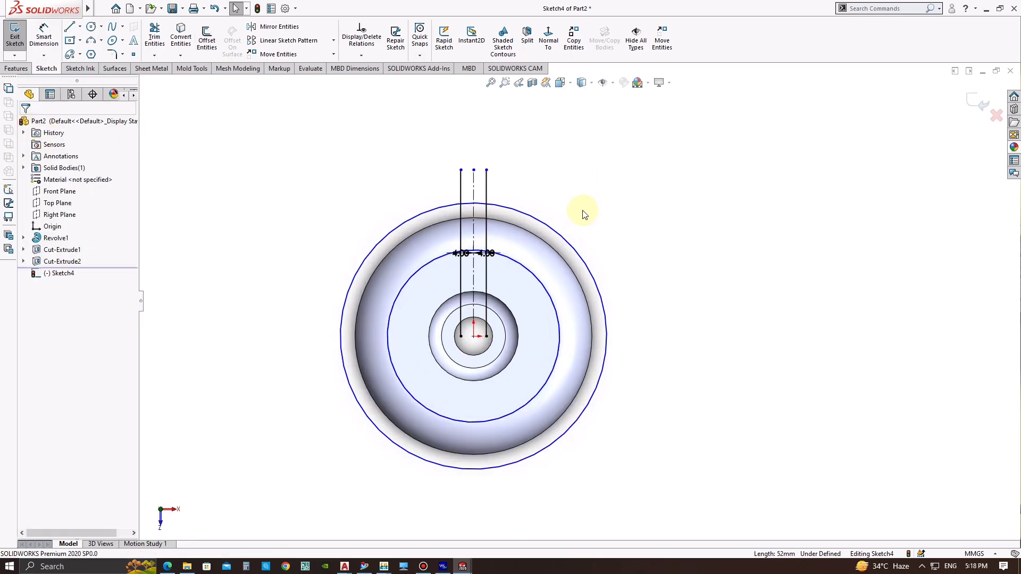
pyautogui.rightClick(474, 185)
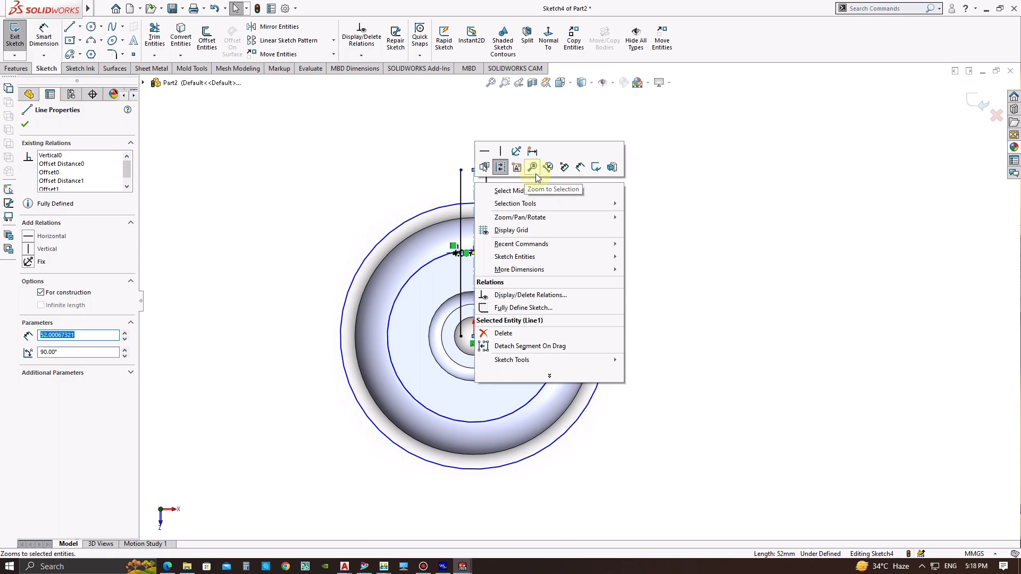
pyautogui.click(475, 189)
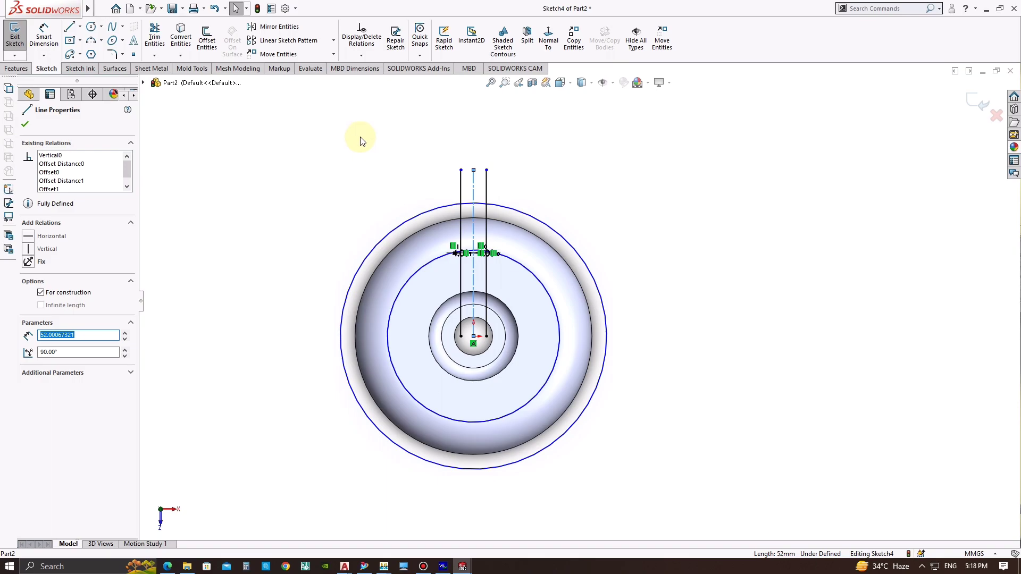
# Step: Compare with the finished reference Part1, then return to the Part2 slot sketch
pyautogui.press('Escape')
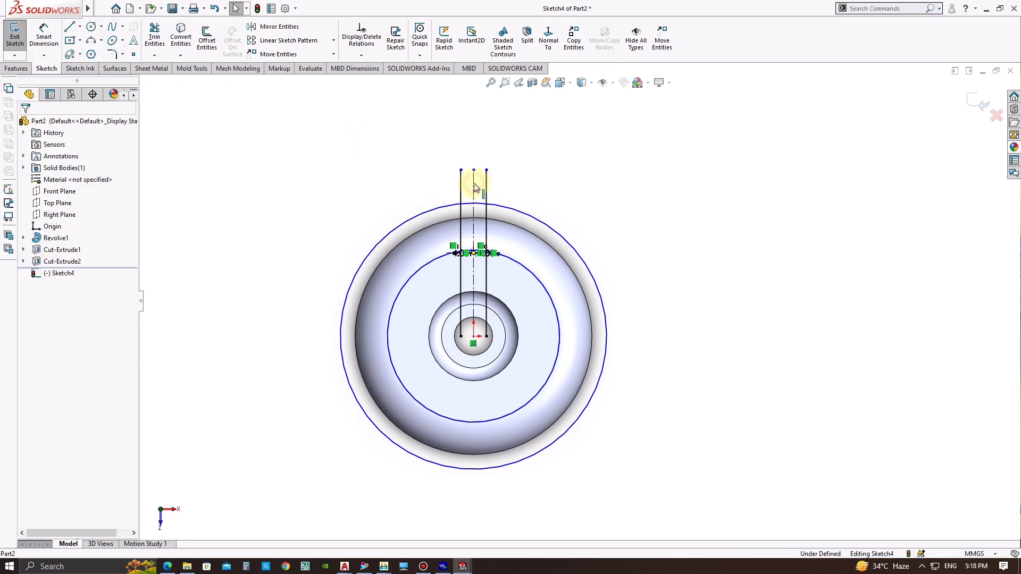
pyautogui.hotkey('ctrl', 'Tab')
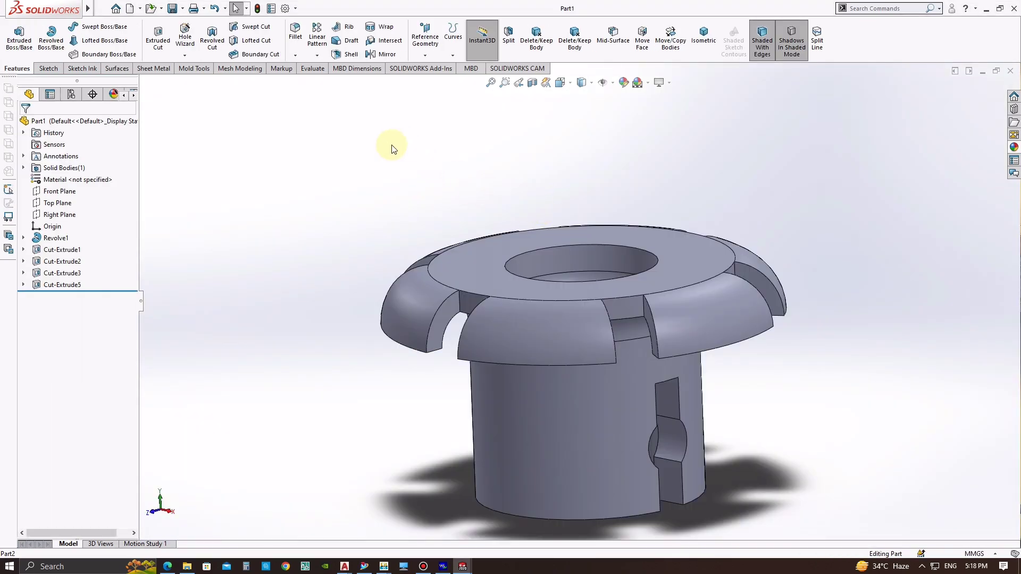
pyautogui.hotkey('ctrl', 'Tab')
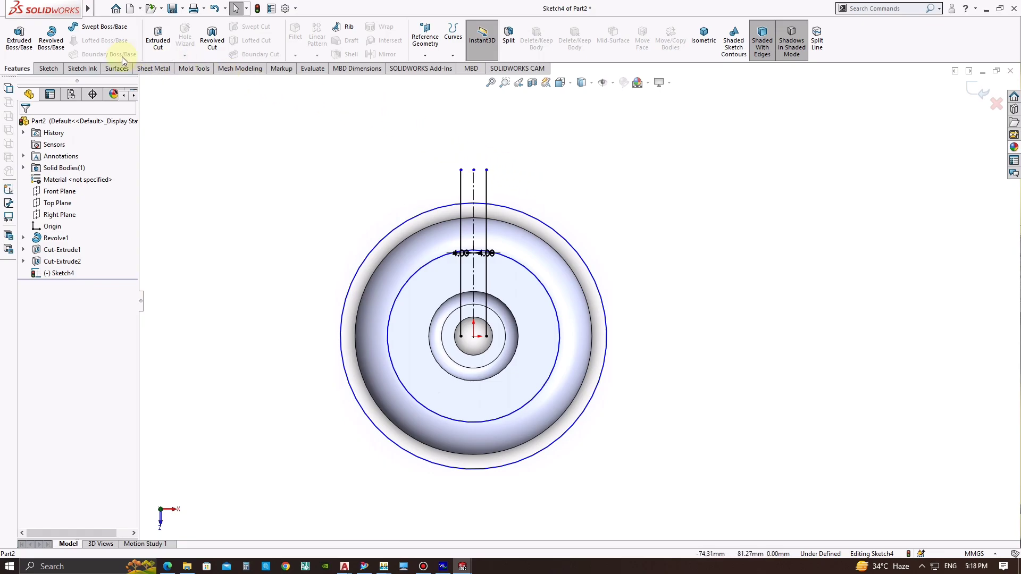
pyautogui.click(49, 68)
pyautogui.click(154, 37)
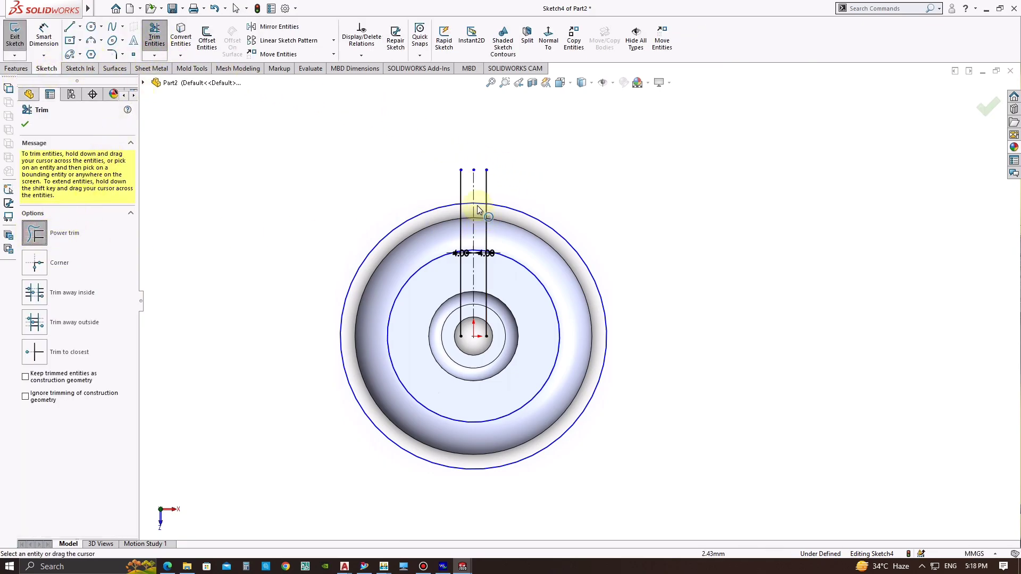
# Step: Trim away the line ends and outer circle, and move both 4.00 dimensions above the slot
pyautogui.moveTo(433, 190)
pyautogui.mouseDown()
pyautogui.moveTo(508, 264)
pyautogui.moveTo(485, 279)
pyautogui.moveTo(483, 259)
pyautogui.mouseUp()
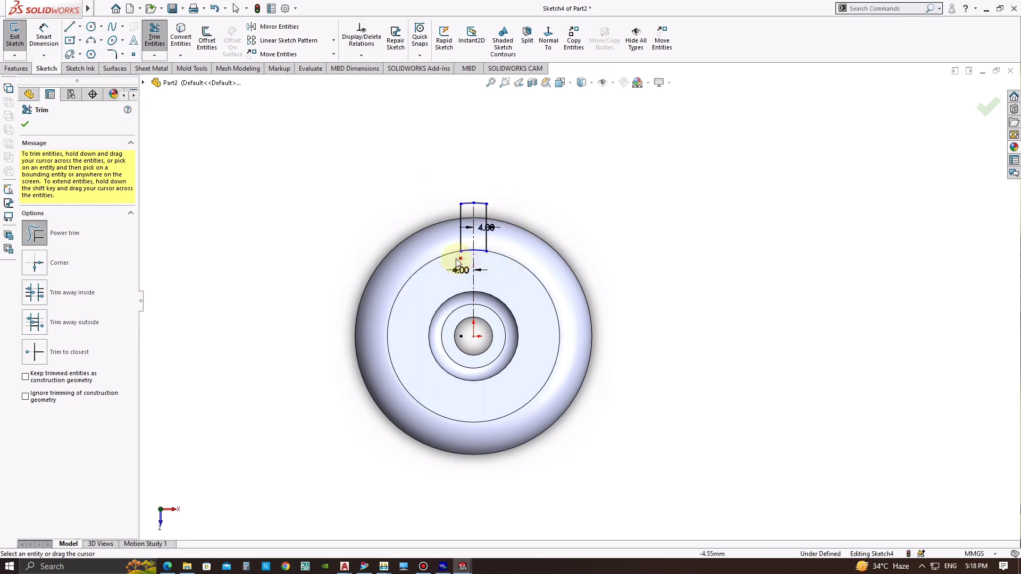
pyautogui.press('Escape')
pyautogui.scroll(-1, 497, 234)
pyautogui.scroll(-1, 495, 240)
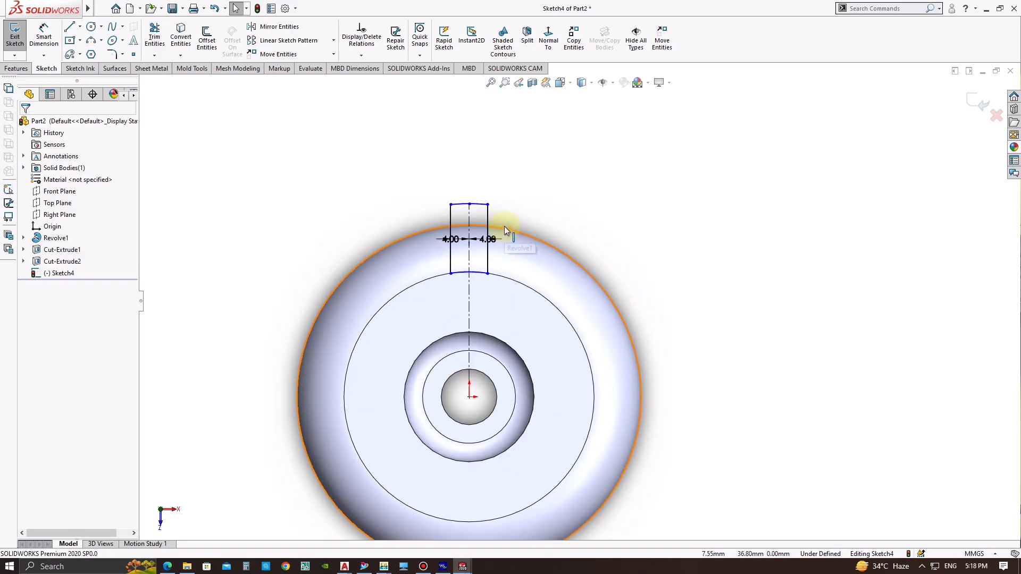
pyautogui.moveTo(491, 240); pyautogui.dragTo(492, 166)
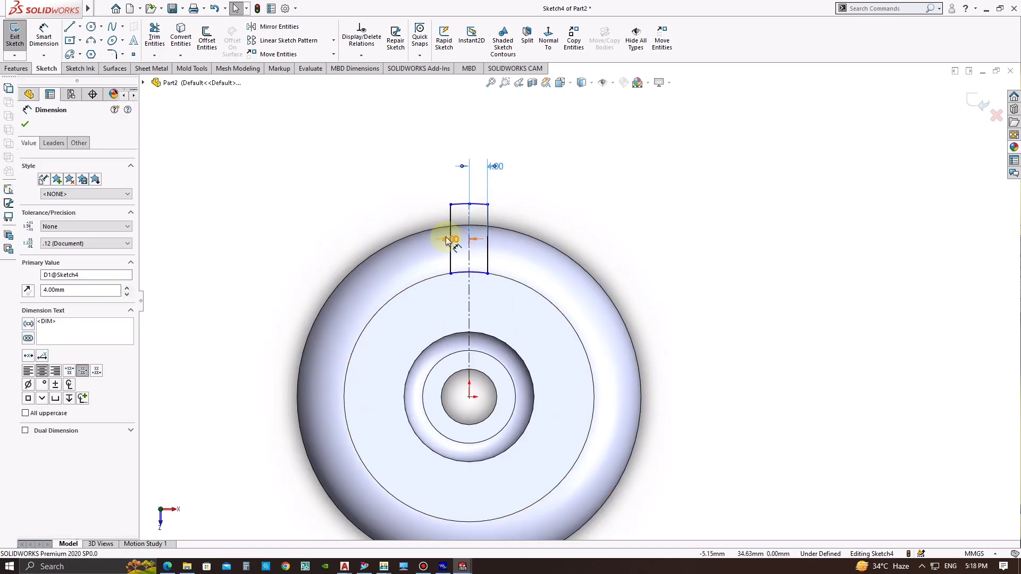
pyautogui.moveTo(451, 239); pyautogui.dragTo(449, 185)
pyautogui.press('Escape')
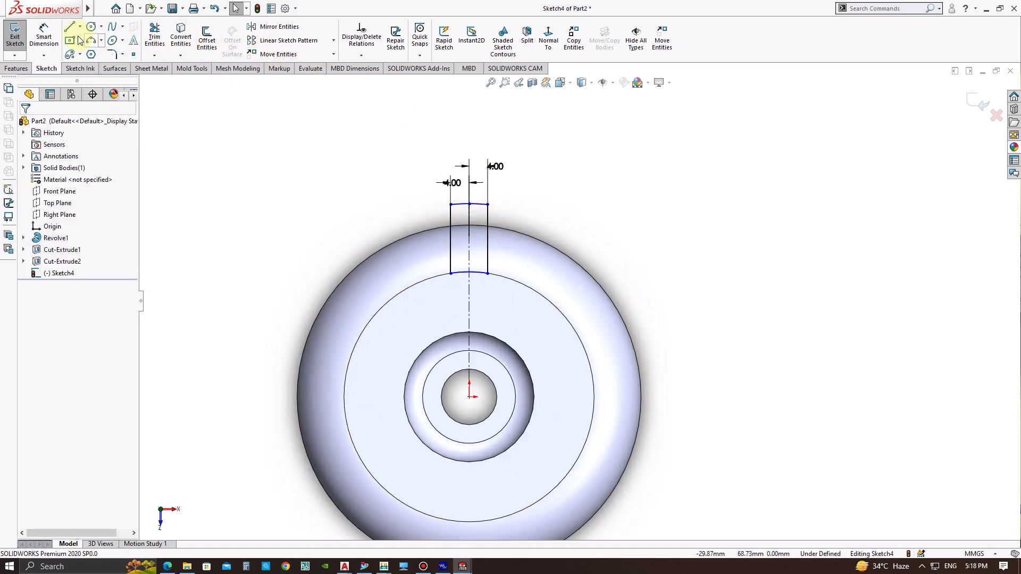
# Step: Dimension the outer slot arc R41.59 and the inner slot arc R26.91
pyautogui.click(51, 33)
pyautogui.click(477, 204)
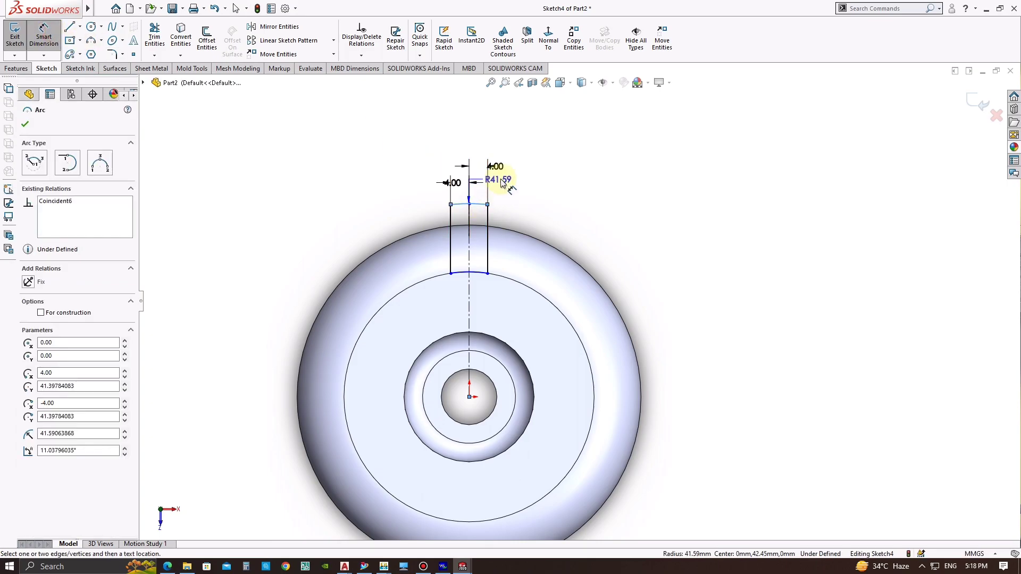
pyautogui.click(512, 178)
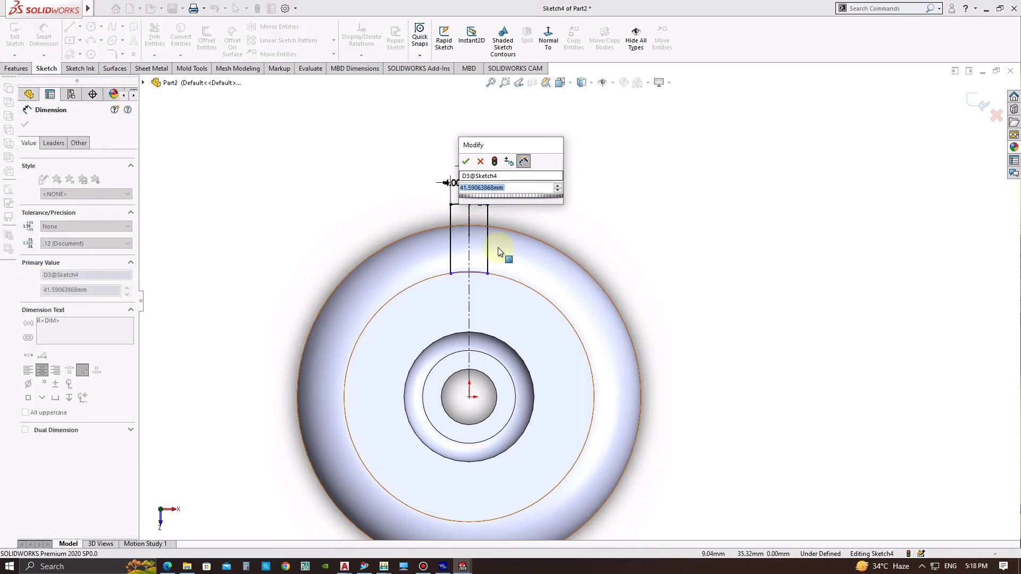
pyautogui.click(465, 163)
pyautogui.click(475, 274)
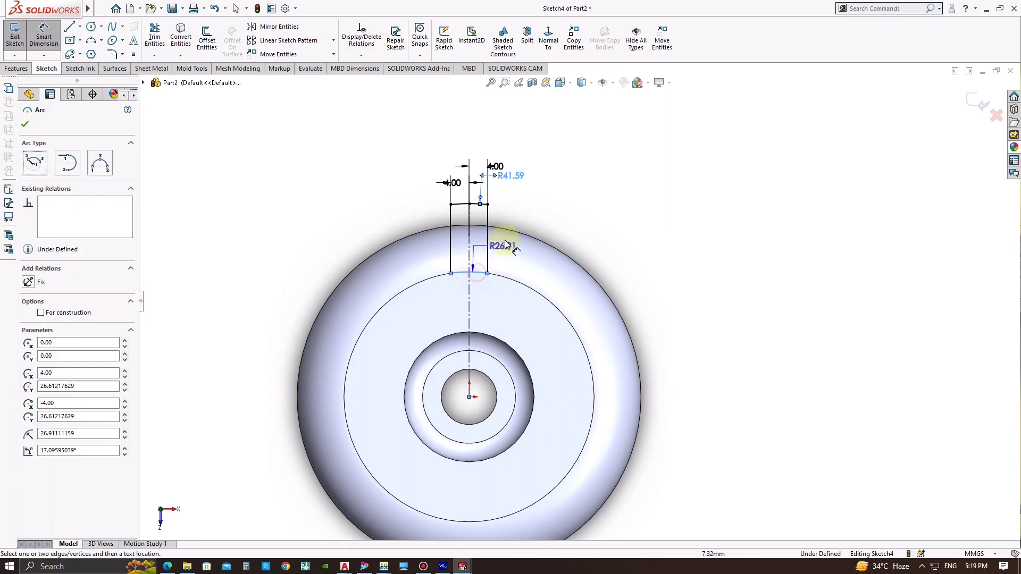
pyautogui.click(550, 207)
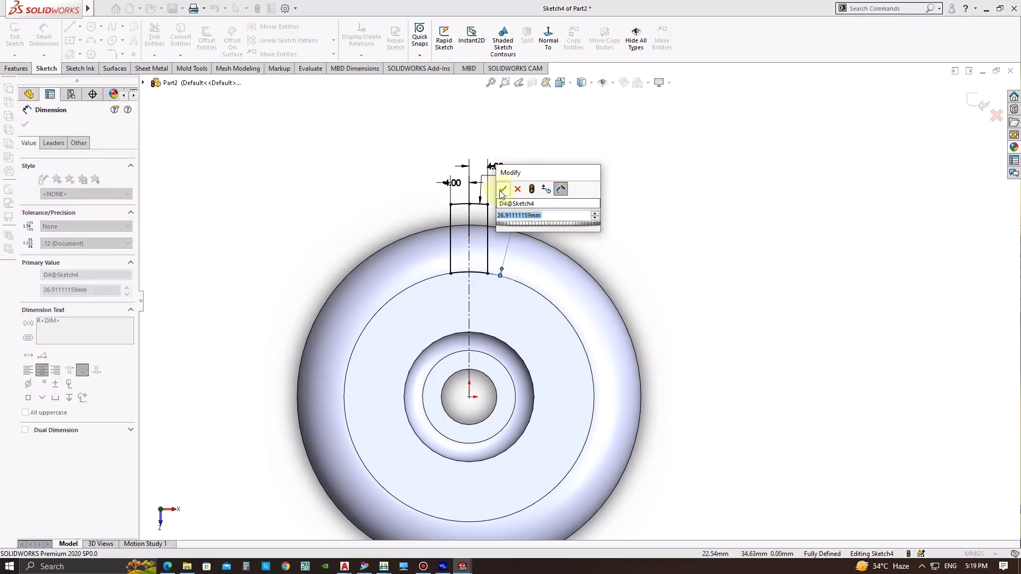
pyautogui.press('Return')
pyautogui.press('Escape')
# Step: Rearrange the R41.59, R26.91 and two 4.00 dimension labels clear of the slot
pyautogui.scroll(2, 557, 252)
pyautogui.scroll(2, 559, 252)
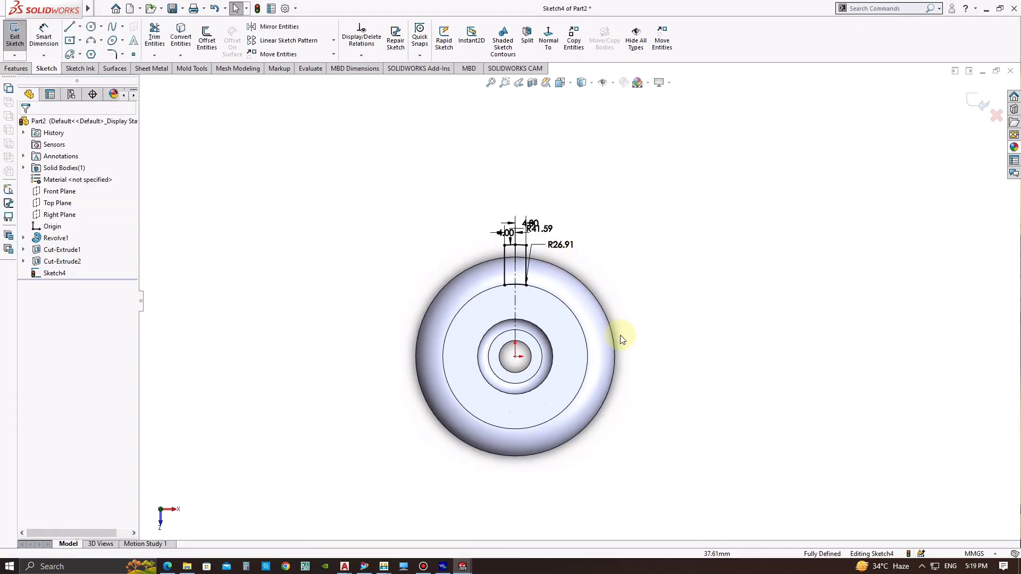
pyautogui.scroll(-3, 617, 330)
pyautogui.moveTo(499, 177); pyautogui.dragTo(581, 151)
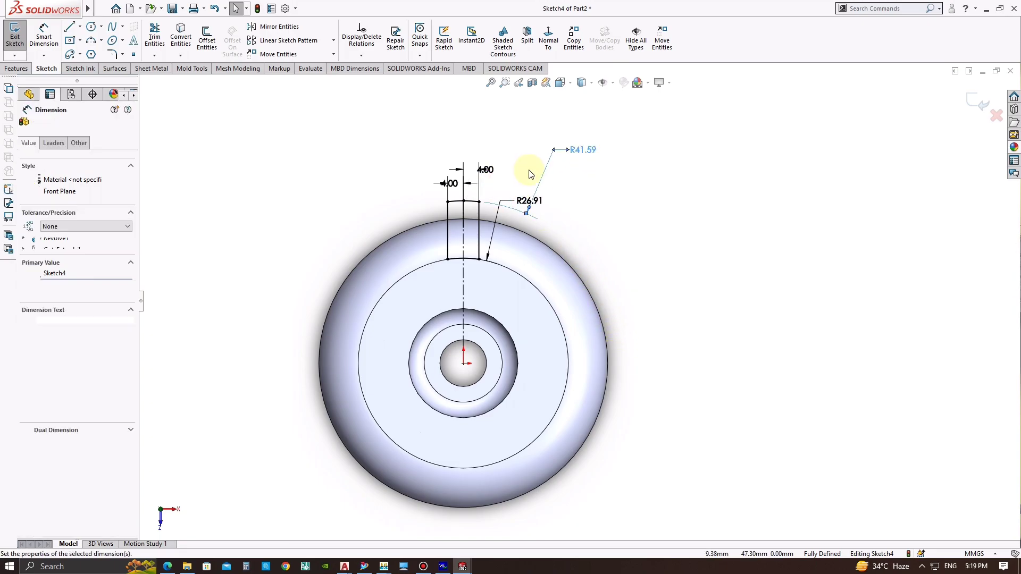
pyautogui.moveTo(528, 197); pyautogui.dragTo(623, 187)
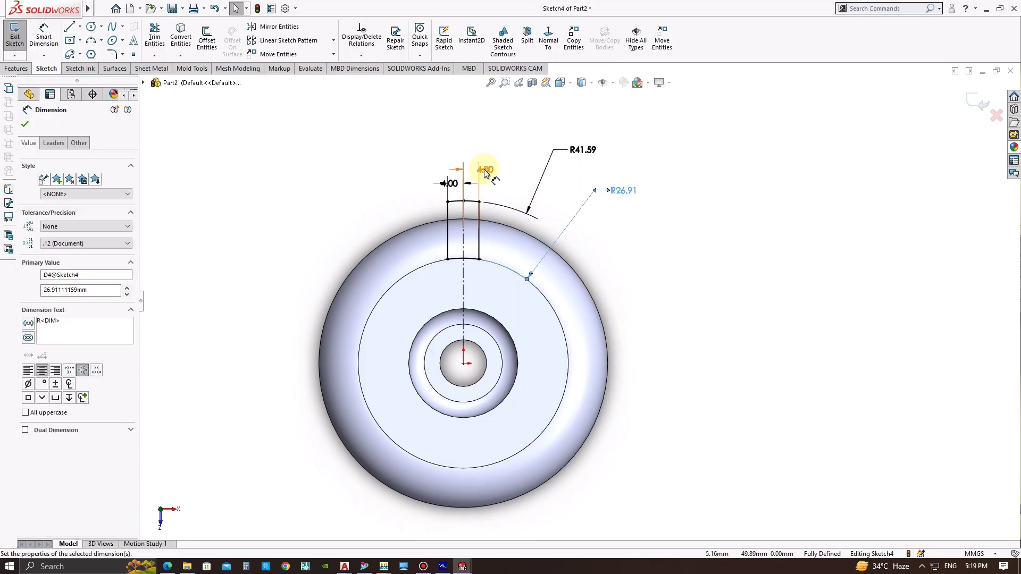
pyautogui.moveTo(485, 170); pyautogui.dragTo(531, 140)
pyautogui.moveTo(449, 183); pyautogui.dragTo(408, 158)
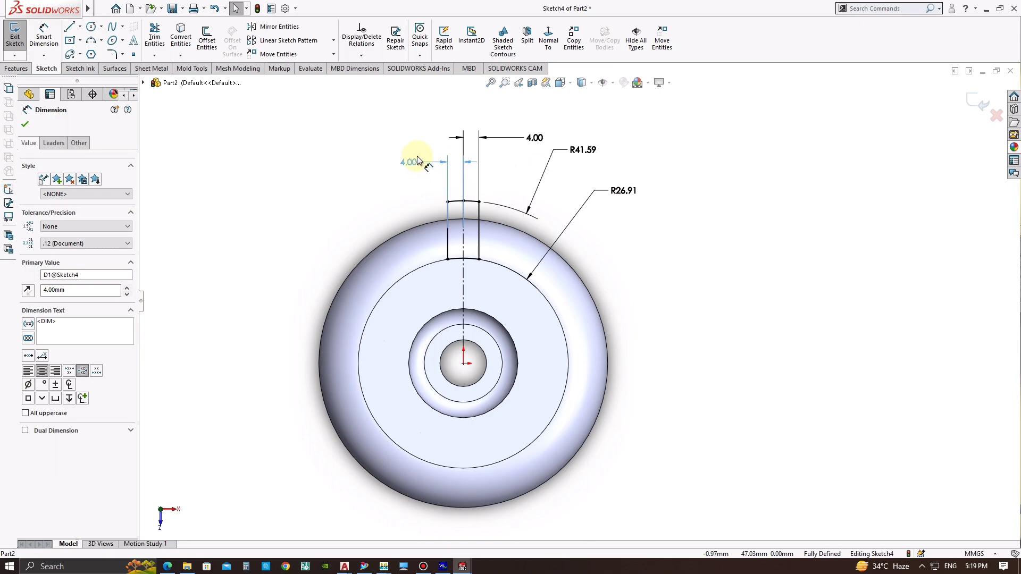
pyautogui.click(417, 208)
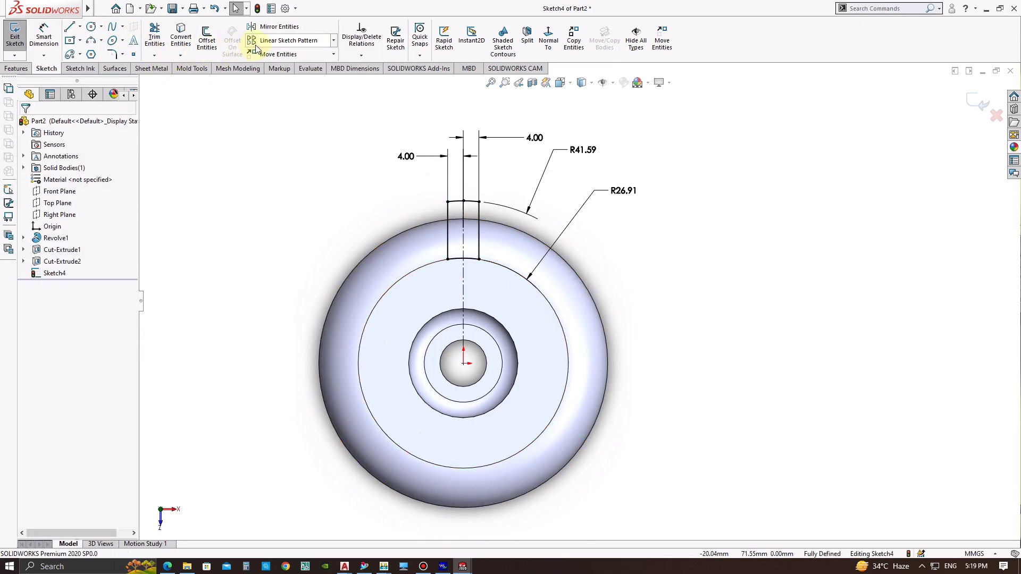
# Step: Circular-pattern the slot's two side lines and two arcs into 6 instances
pyautogui.click(334, 42)
pyautogui.click(297, 66)
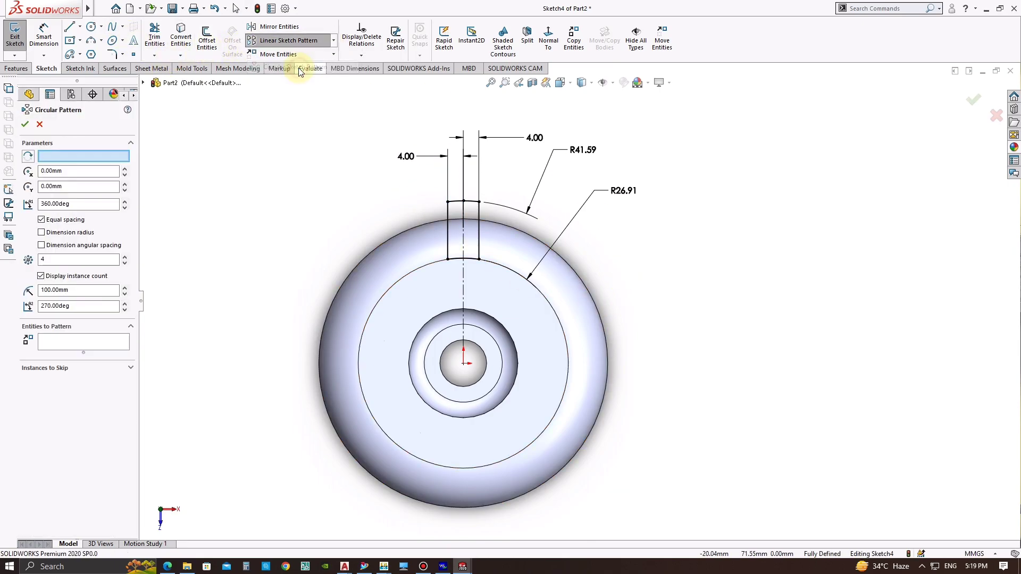
pyautogui.click(448, 213)
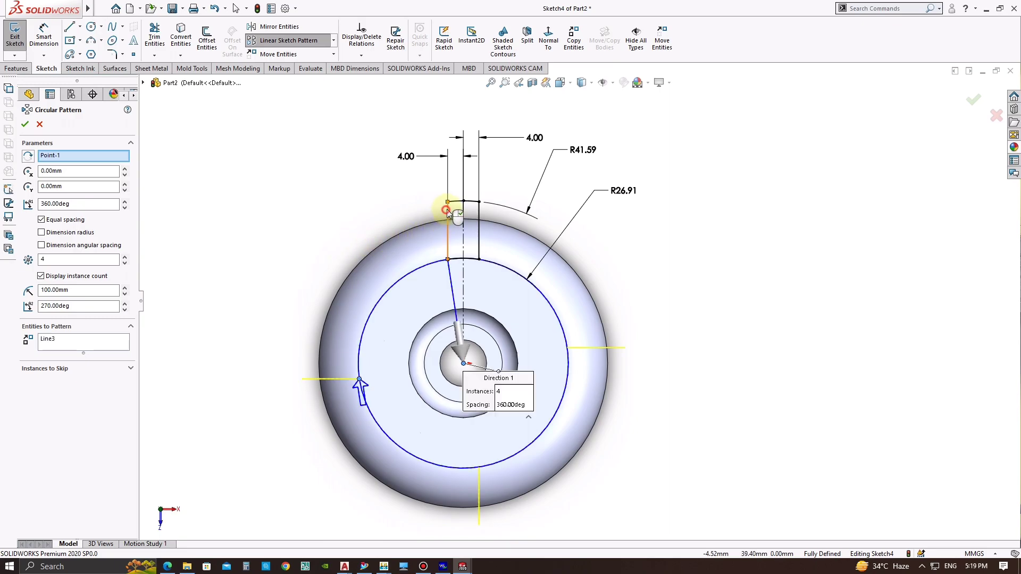
pyautogui.click(458, 201)
pyautogui.click(479, 223)
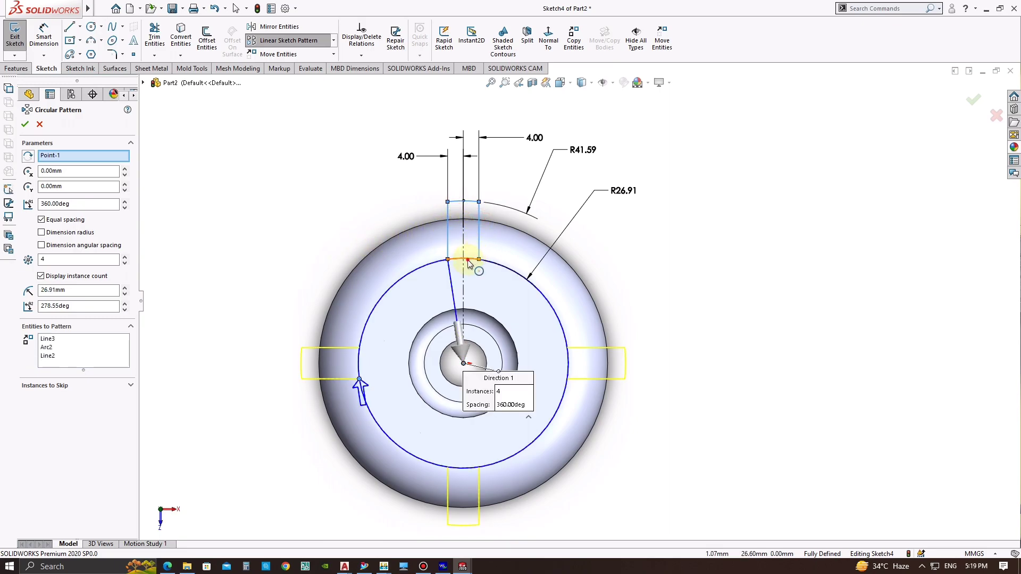
pyautogui.click(468, 261)
pyautogui.click(66, 258)
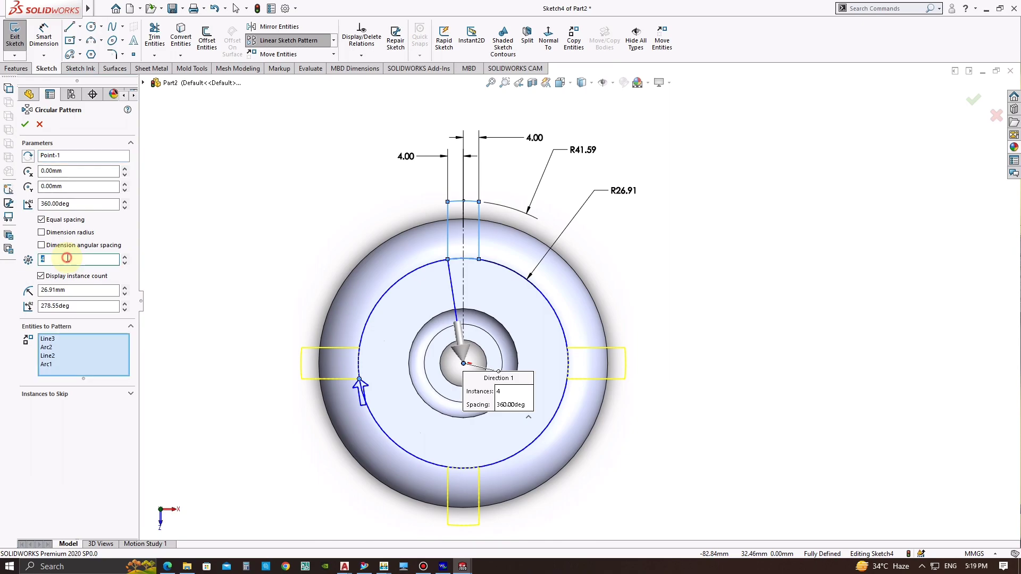
pyautogui.write('6')
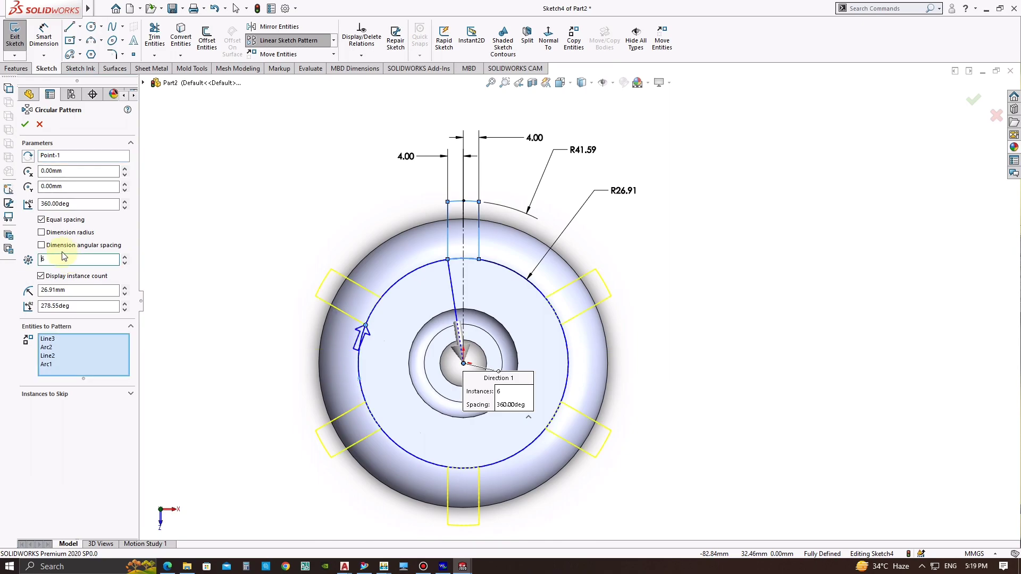
pyautogui.click(25, 124)
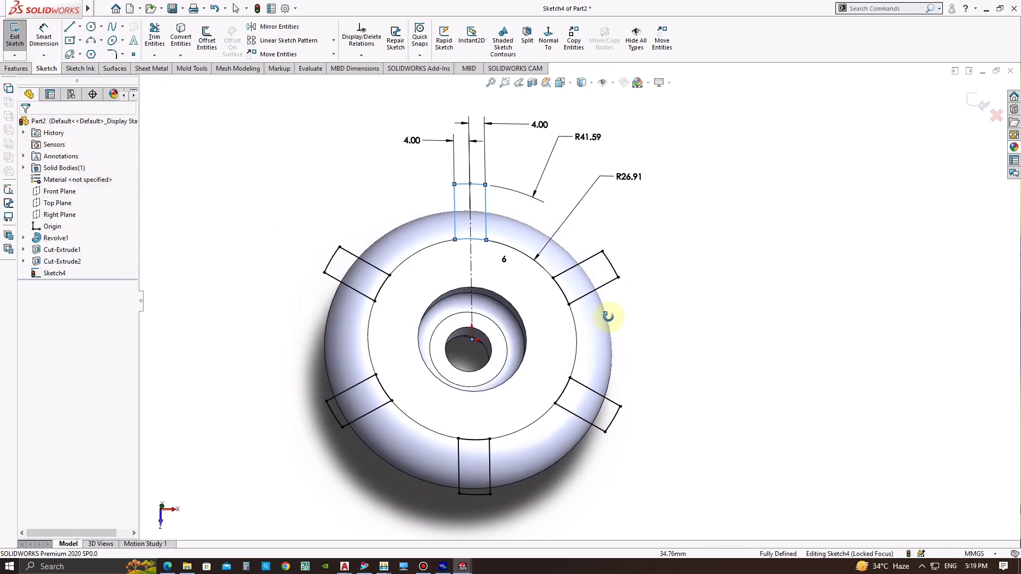
pyautogui.moveTo(608, 316); pyautogui.dragTo(634, 267, button='middle')
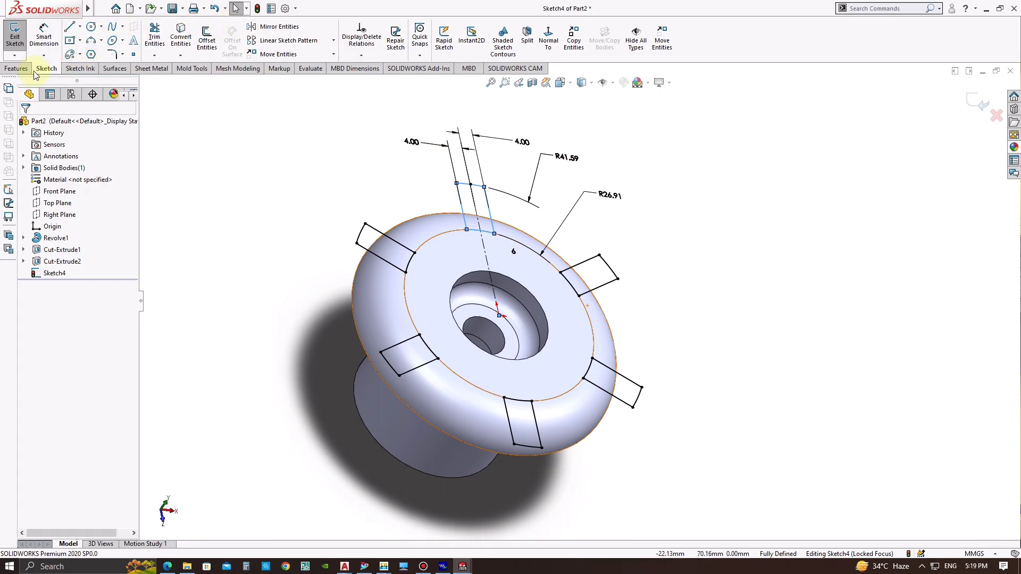
# Step: Extruded-cut the slot profiles 88 mm in Direction 1 and 34 mm in Direction 2
pyautogui.click(16, 69)
pyautogui.click(158, 40)
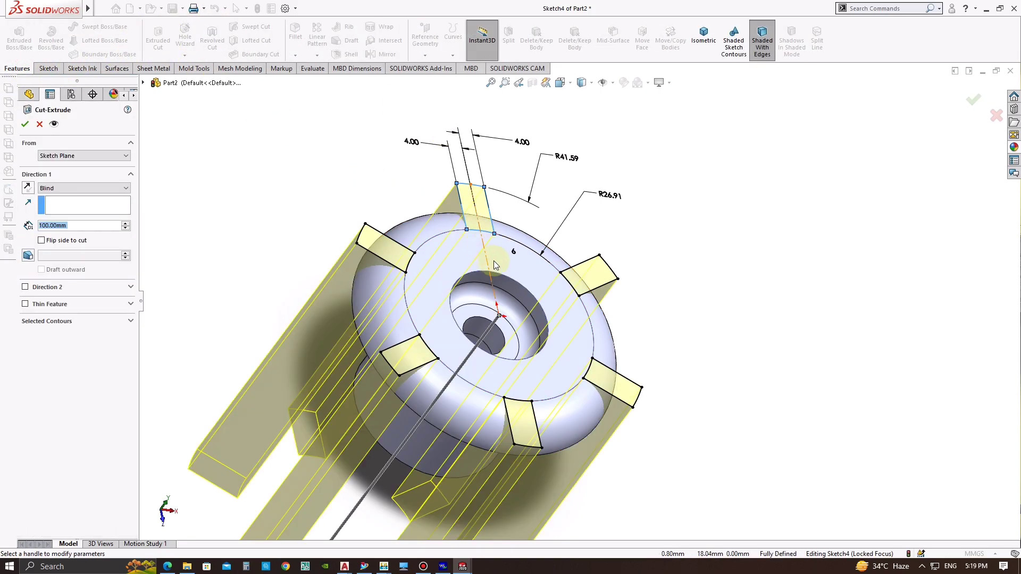
pyautogui.scroll(-2, 372, 255)
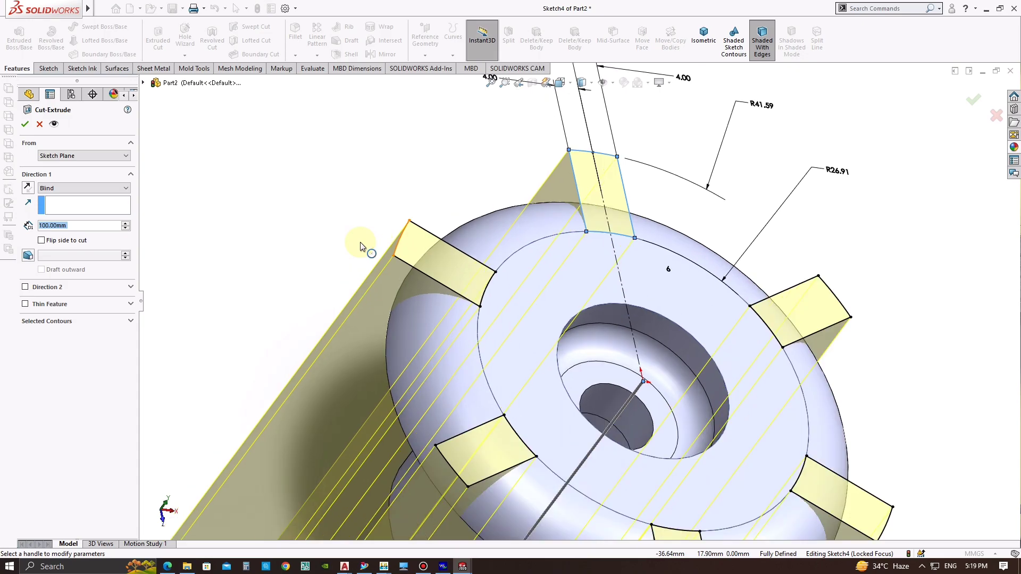
pyautogui.scroll(4, 340, 207)
pyautogui.scroll(2, 372, 266)
pyautogui.moveTo(497, 467); pyautogui.dragTo(509, 449)
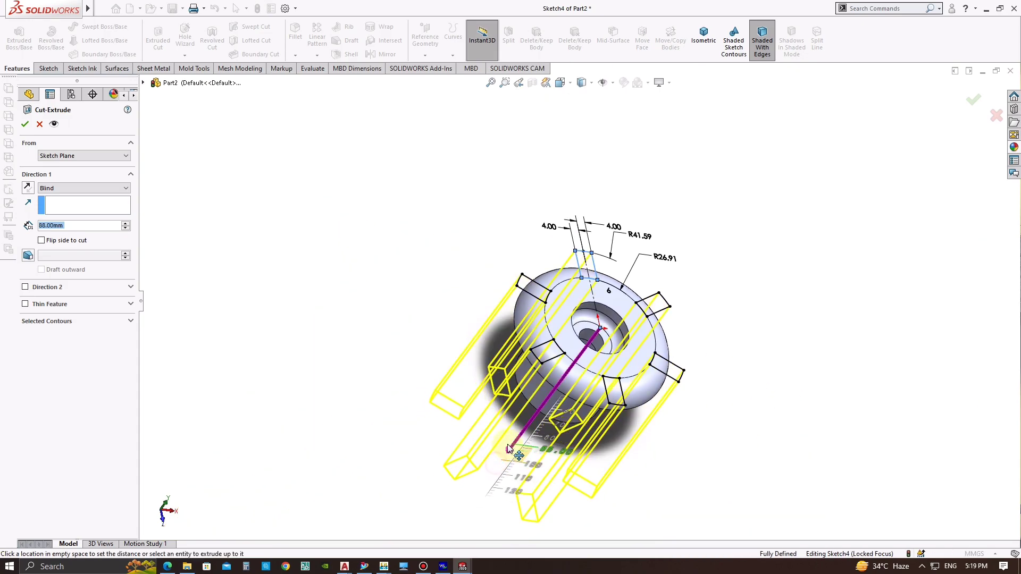
pyautogui.moveTo(600, 327); pyautogui.dragTo(638, 277)
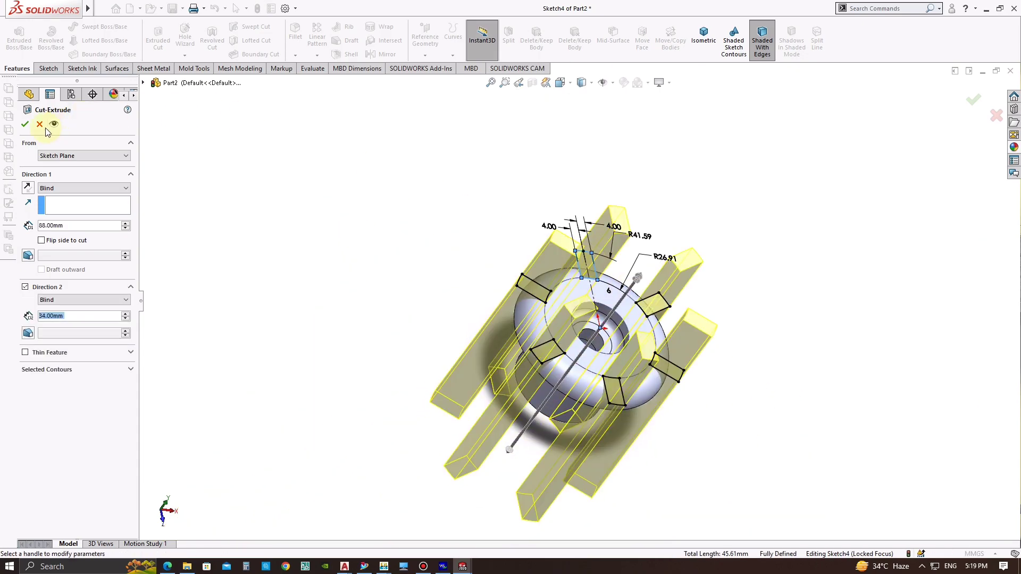
pyautogui.click(25, 126)
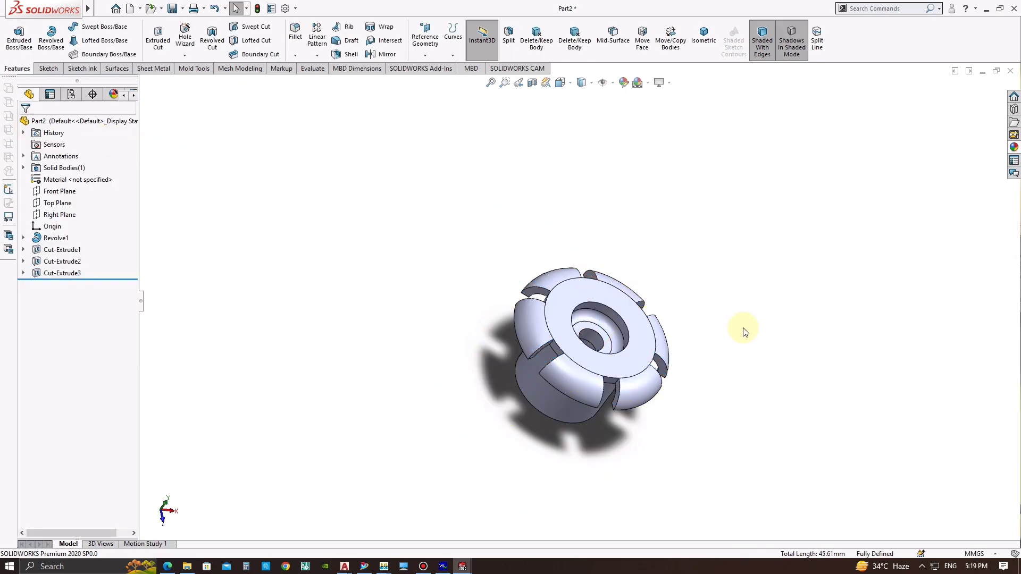
pyautogui.moveTo(744, 332)
pyautogui.mouseDown(button='middle')
pyautogui.moveTo(679, 289)
pyautogui.moveTo(681, 222)
pyautogui.moveTo(658, 244)
pyautogui.moveTo(690, 354)
pyautogui.moveTo(620, 369)
pyautogui.moveTo(649, 410)
pyautogui.moveTo(631, 478)
pyautogui.moveTo(614, 320)
pyautogui.moveTo(620, 285)
pyautogui.moveTo(589, 292)
pyautogui.moveTo(589, 189)
pyautogui.moveTo(576, 426)
pyautogui.moveTo(528, 429)
pyautogui.mouseUp(button='middle')
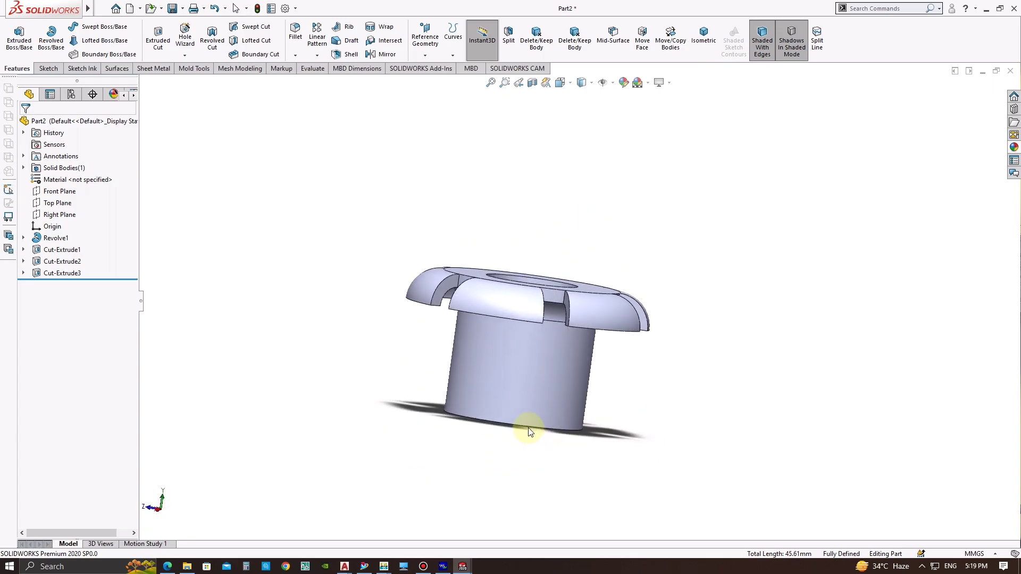
# Step: Start a new sketch on the Right Plane, viewed normal to it
pyautogui.click(69, 215)
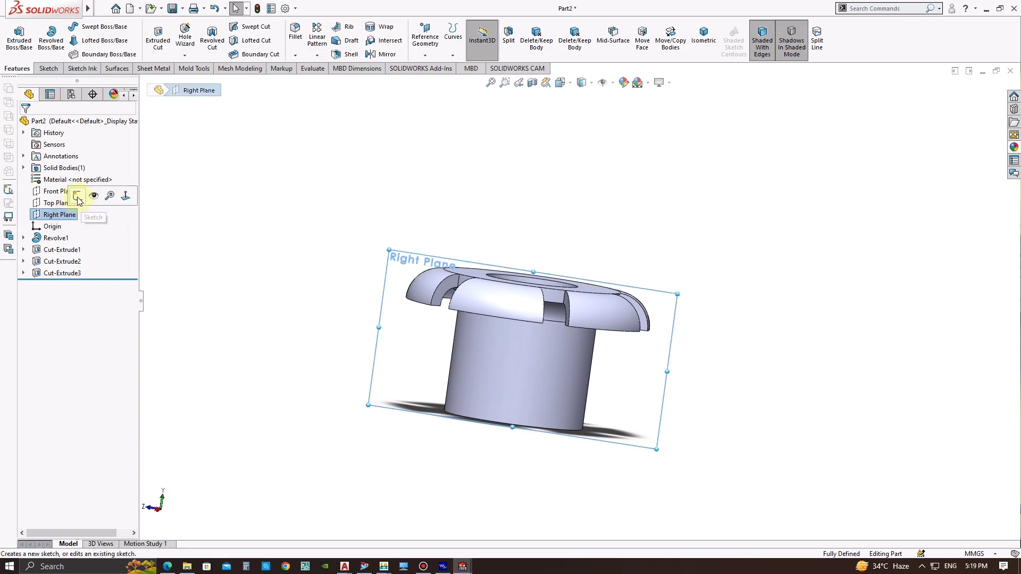
pyautogui.click(73, 195)
pyautogui.click(553, 47)
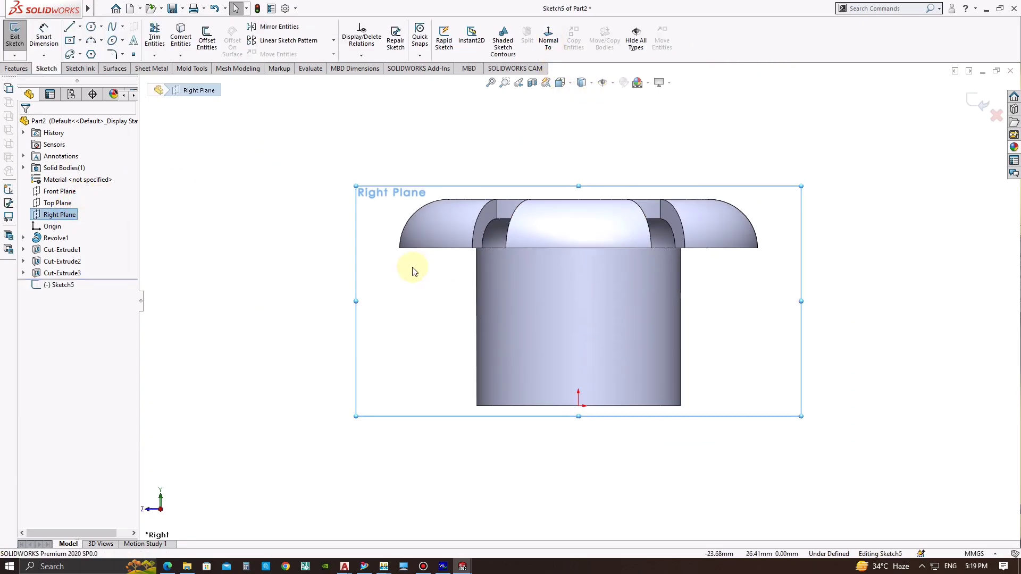
pyautogui.scroll(-2, 772, 267)
pyautogui.click(771, 267)
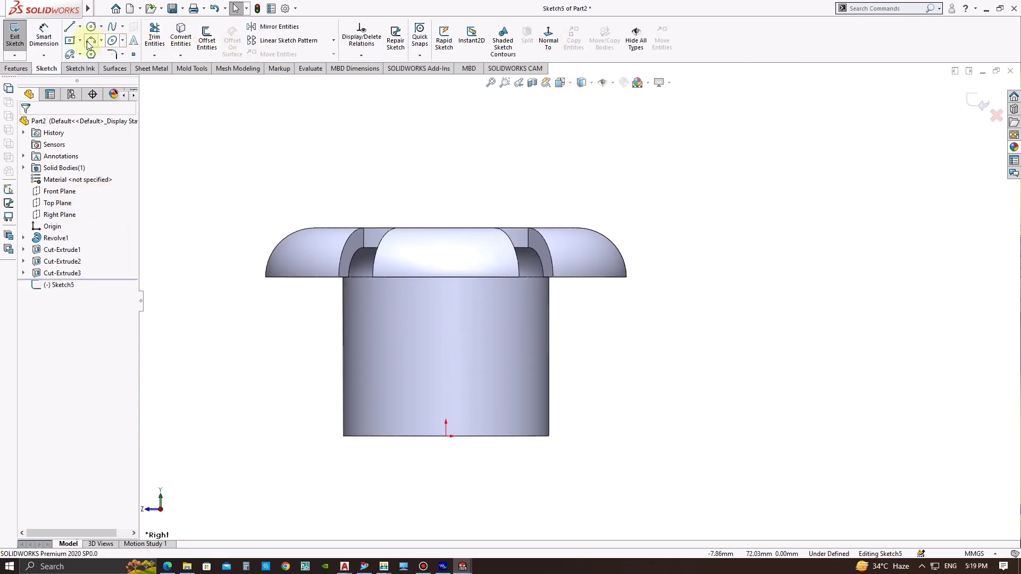
# Step: Draw a vertical centreline from the origin up above the flange
pyautogui.click(81, 27)
pyautogui.click(92, 52)
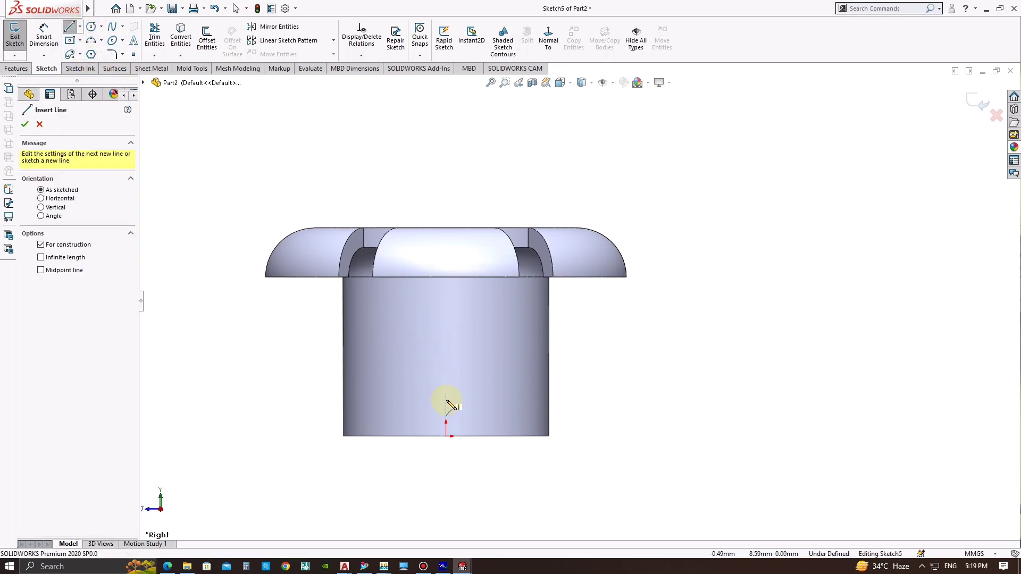
pyautogui.click(445, 436)
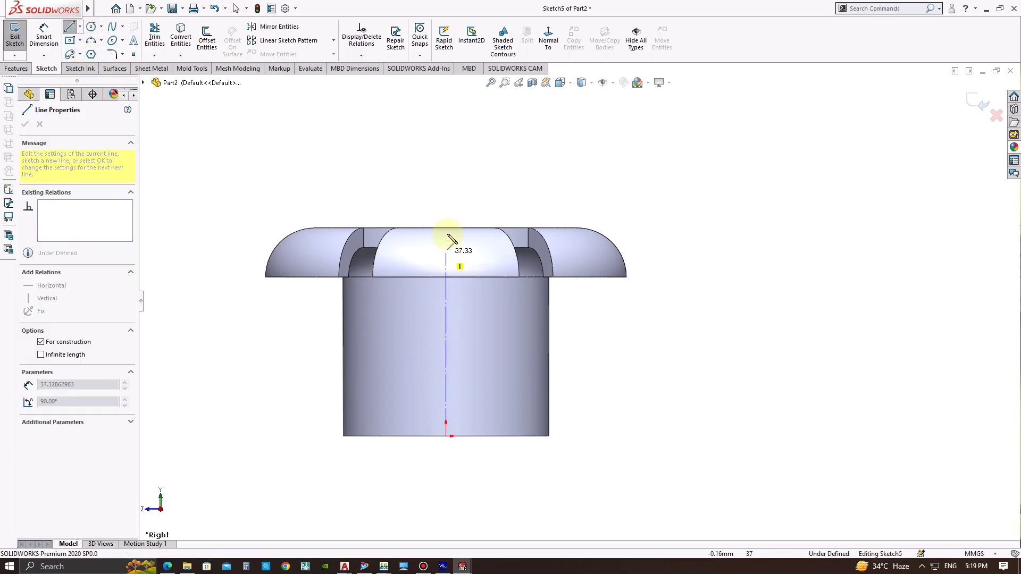
pyautogui.click(446, 192)
pyautogui.press('Escape')
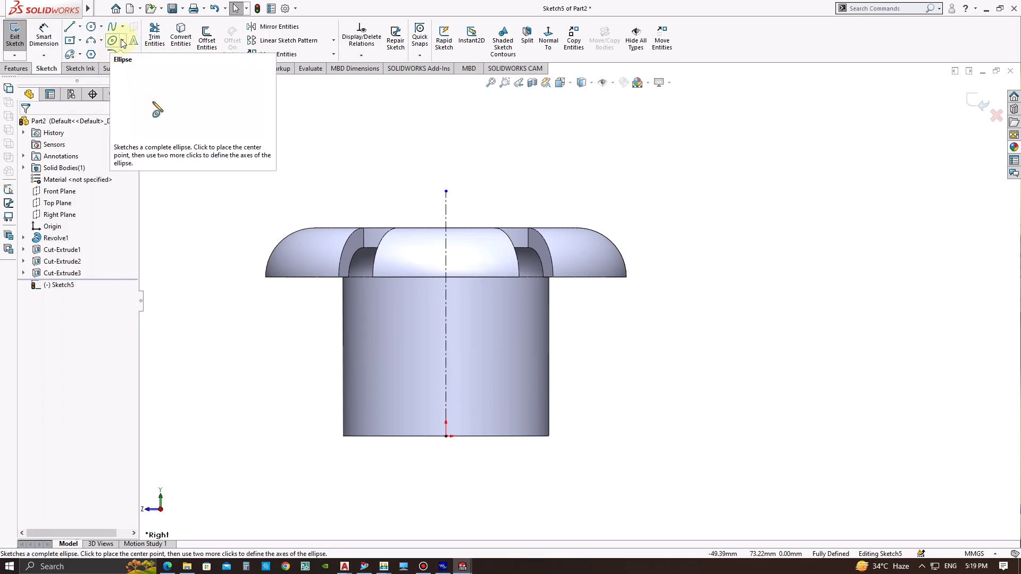
pyautogui.click(207, 42)
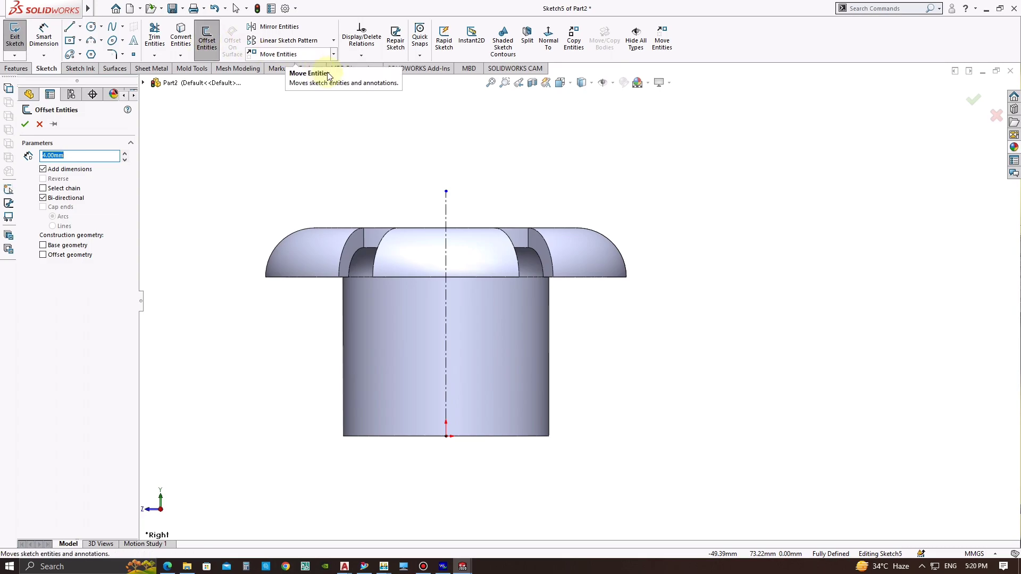
# Step: Offset the centreline 3 mm to both sides
pyautogui.click(446, 328)
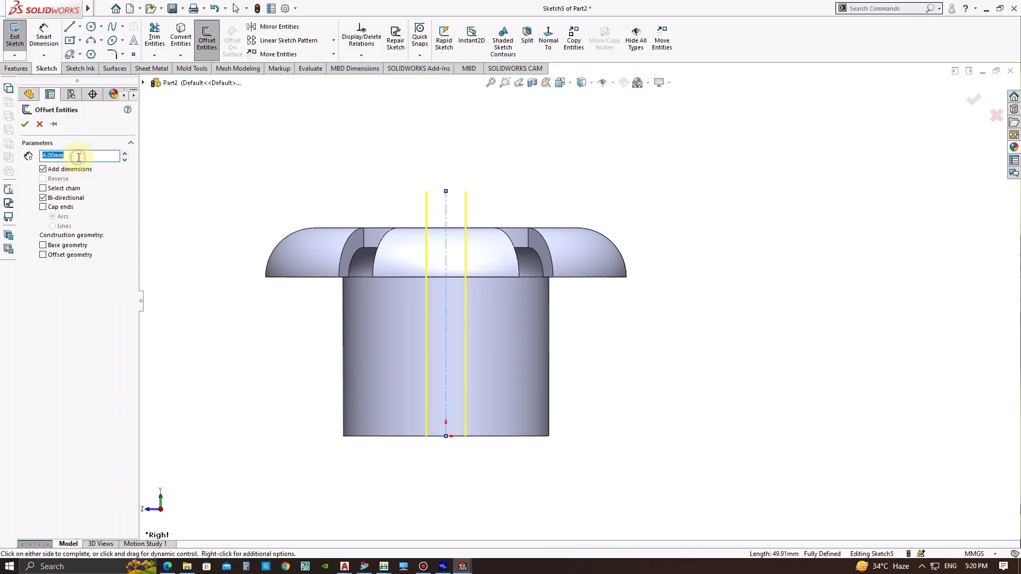
pyautogui.write('3')
pyautogui.press('Return')
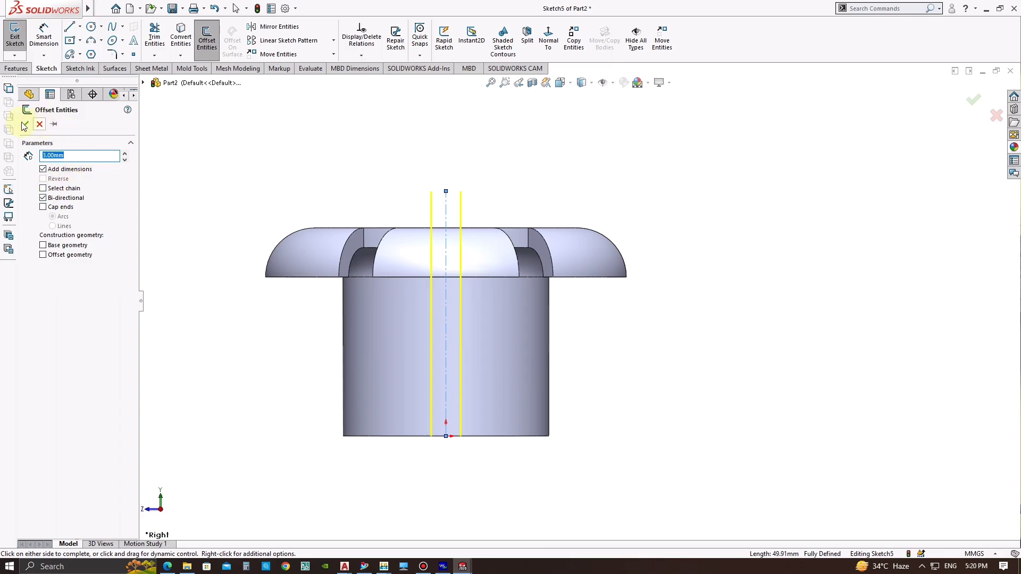
pyautogui.click(25, 124)
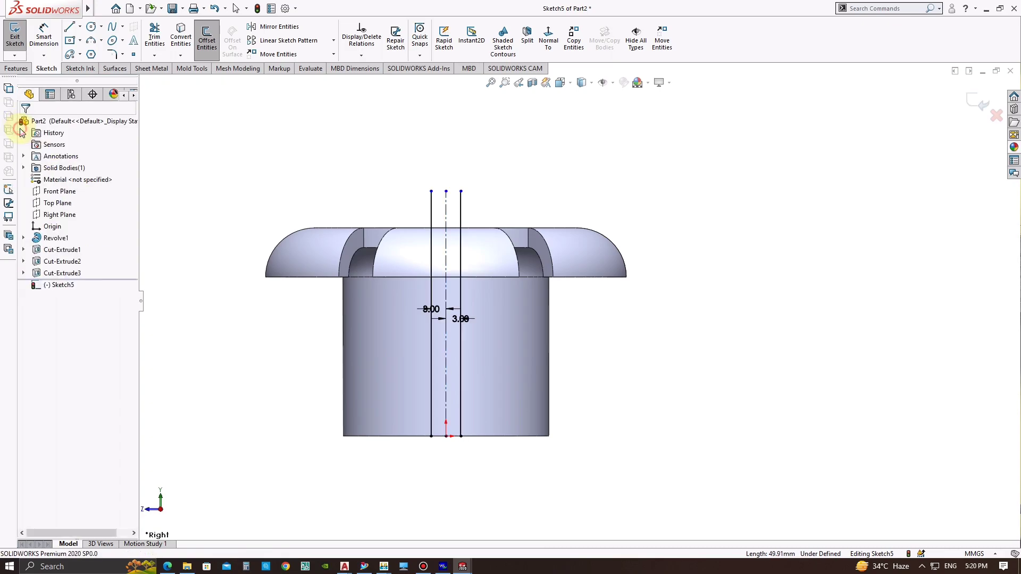
# Step: Offset the bushing's bottom edge 24 mm upward, in one direction only
pyautogui.click(207, 37)
pyautogui.click(499, 429)
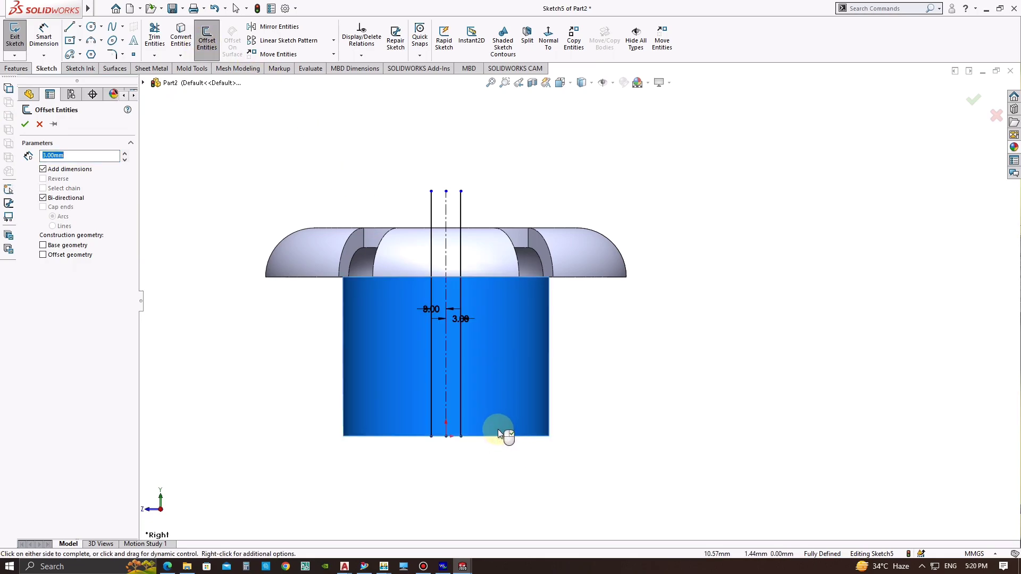
pyautogui.press('Escape')
pyautogui.click(207, 40)
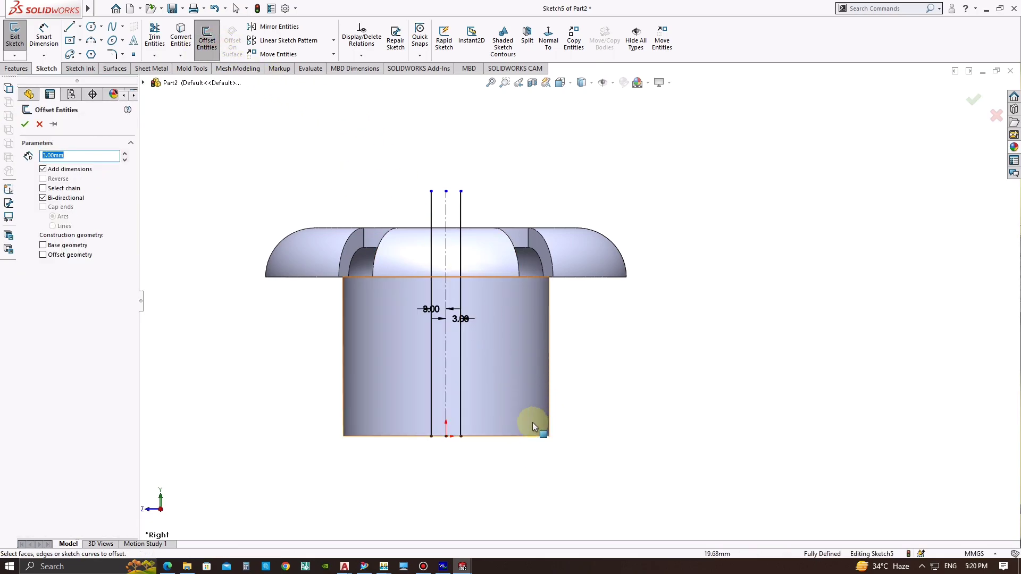
pyautogui.click(512, 438)
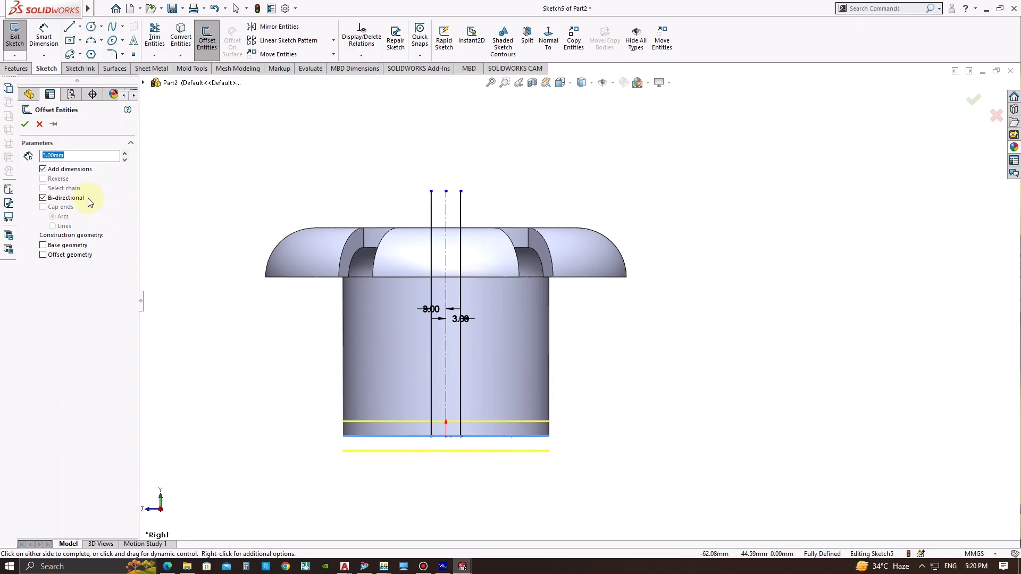
pyautogui.click(62, 198)
pyautogui.click(44, 179)
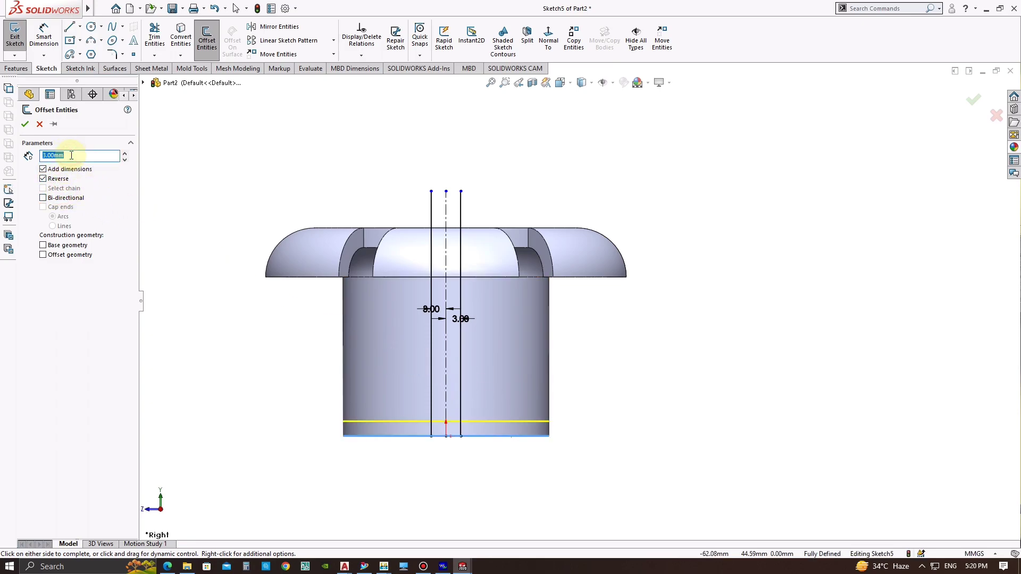
pyautogui.write('24')
pyautogui.press('Return')
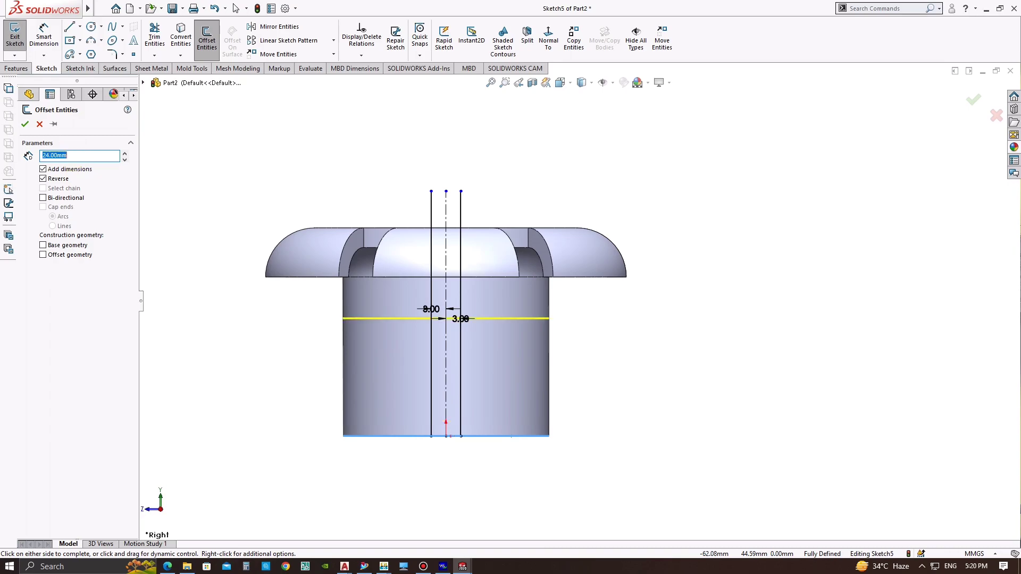
pyautogui.click(25, 123)
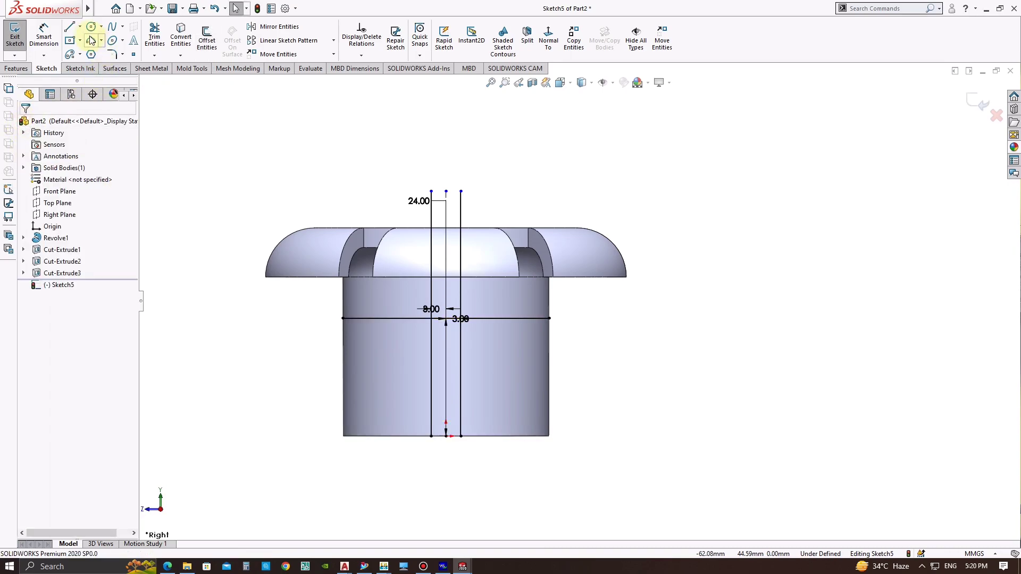
# Step: Draw a circle centred on the centreline and give it a 10 mm diameter
pyautogui.click(91, 28)
pyautogui.click(446, 376)
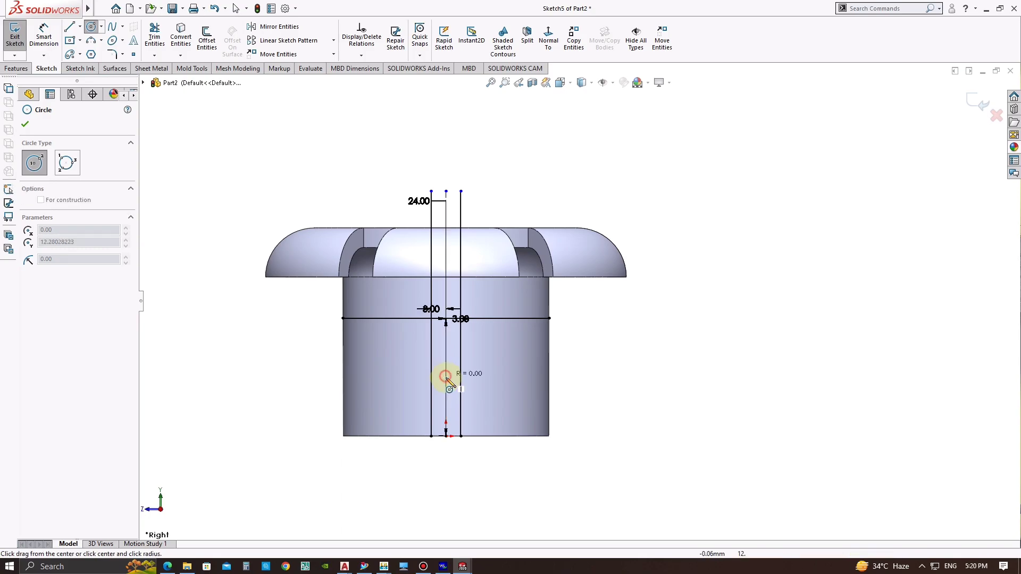
pyautogui.click(415, 381)
pyautogui.click(25, 123)
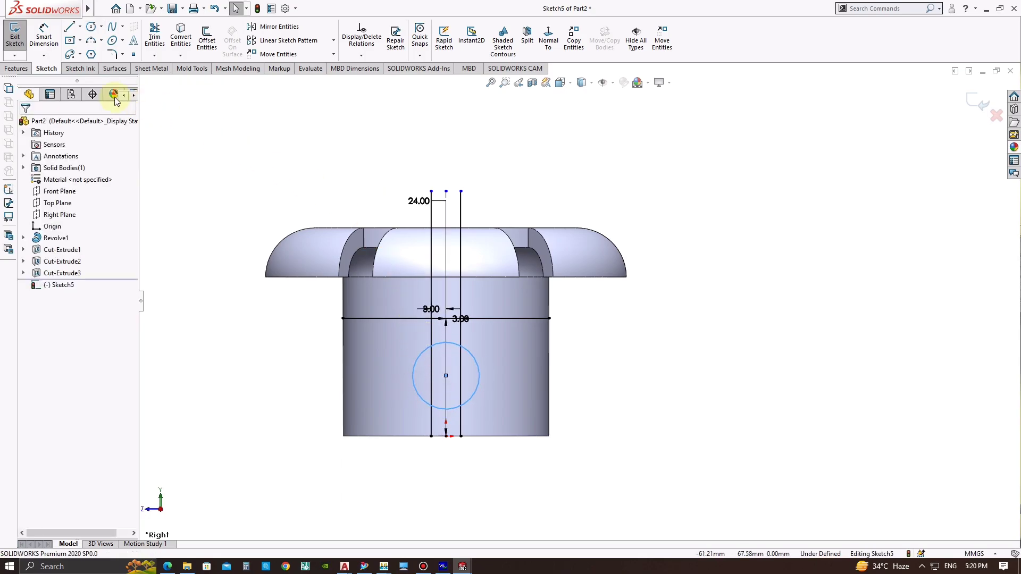
pyautogui.click(46, 46)
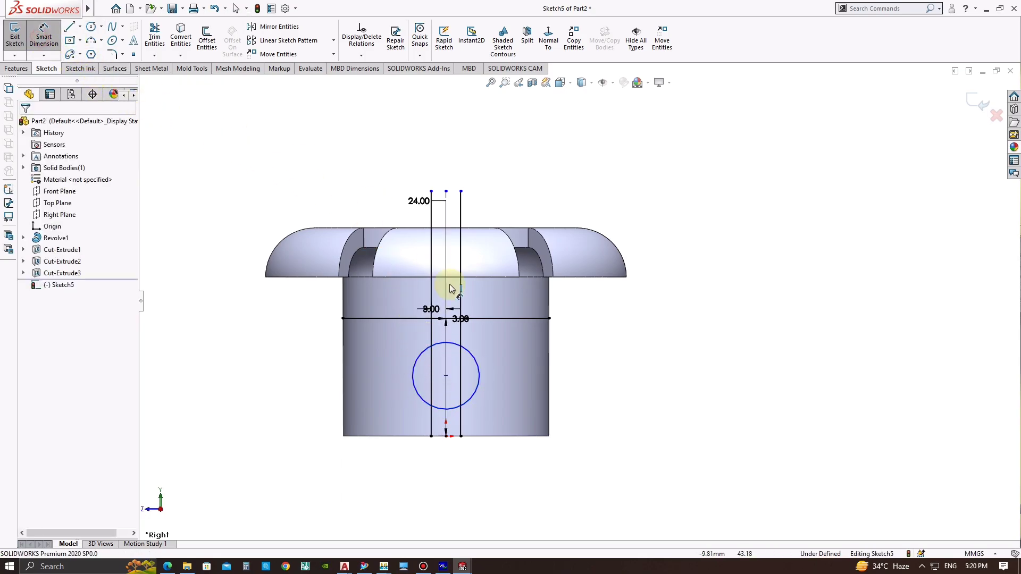
pyautogui.click(478, 365)
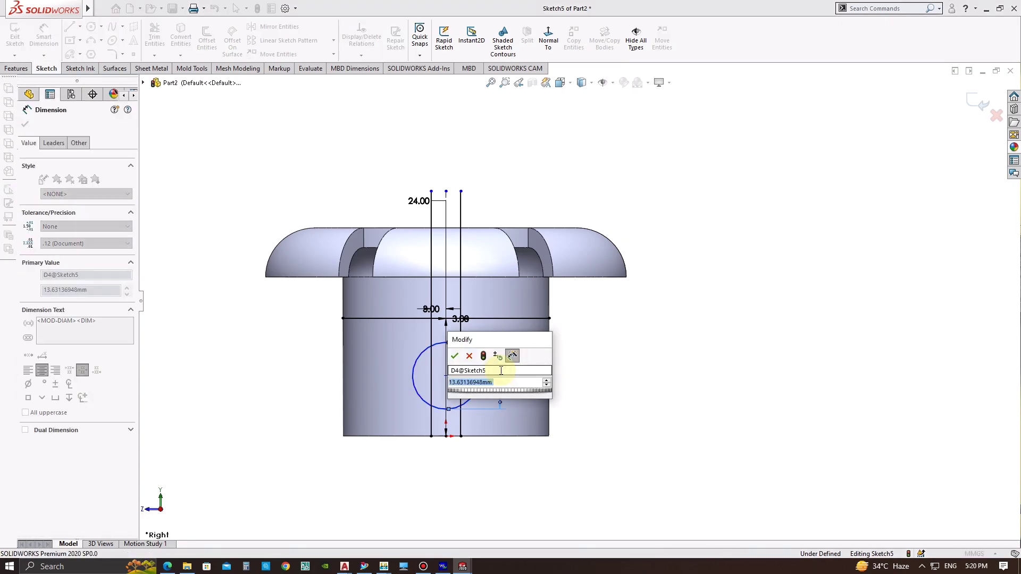
pyautogui.write('10')
pyautogui.press('Return')
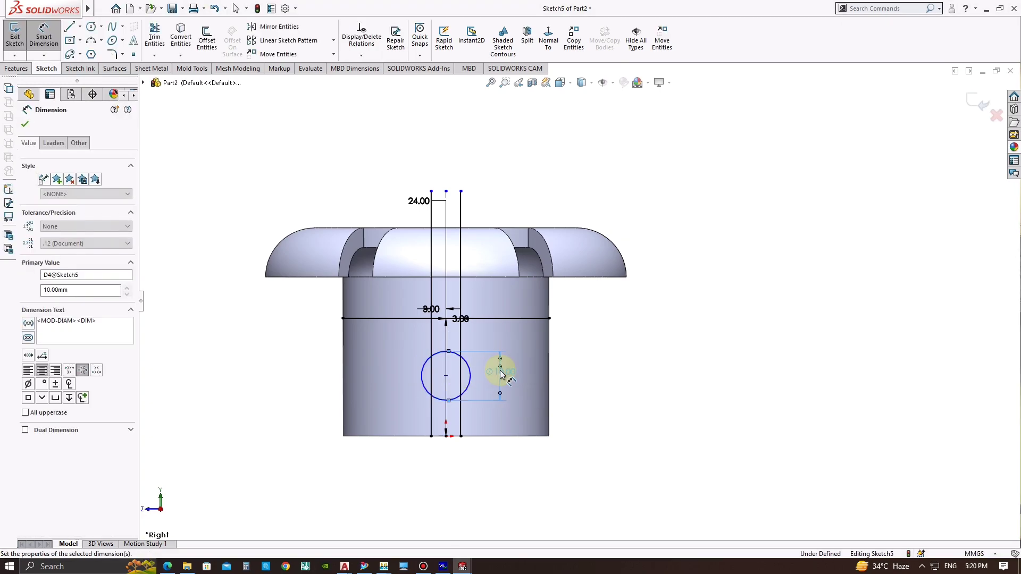
pyautogui.press('Escape')
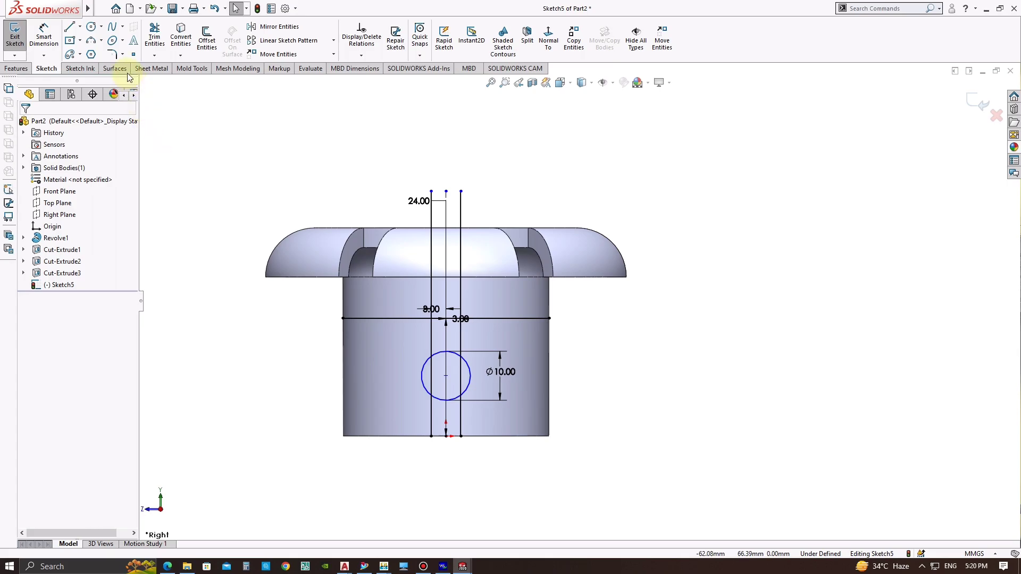
# Step: Dimension the circle's centre 12 mm above the bushing's bottom edge
pyautogui.click(44, 38)
pyautogui.click(446, 376)
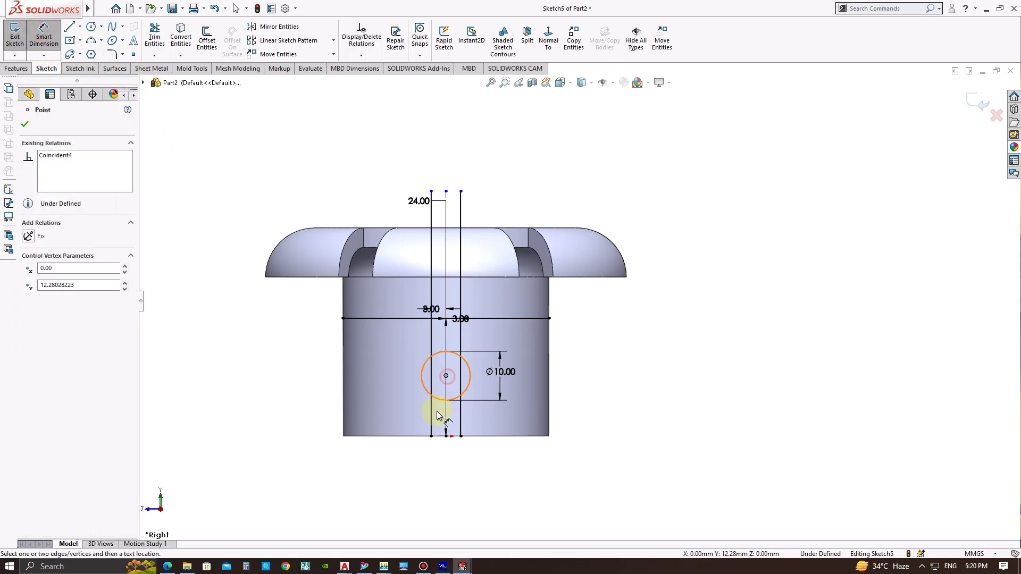
pyautogui.click(443, 437)
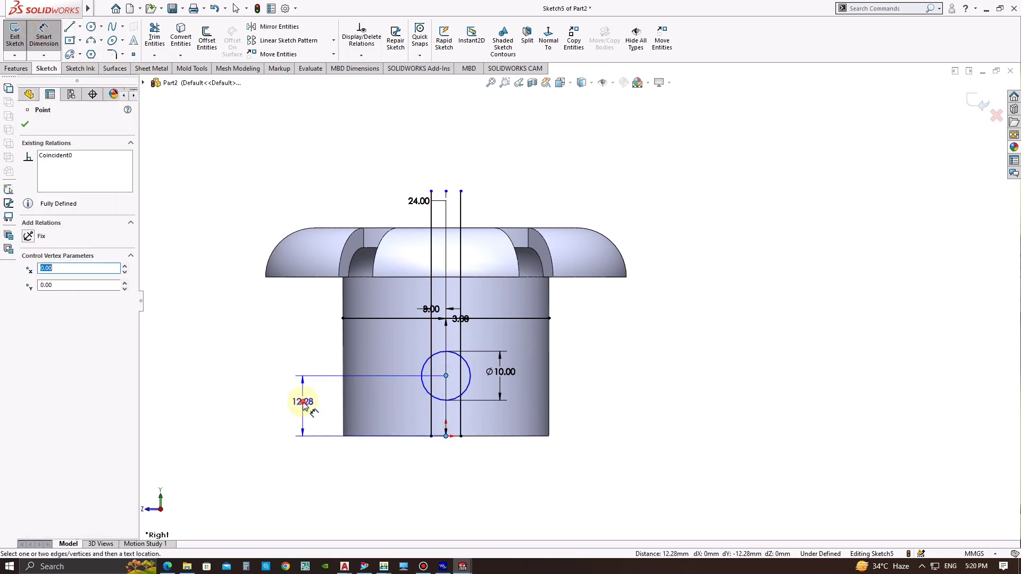
pyautogui.click(304, 403)
pyautogui.write('12')
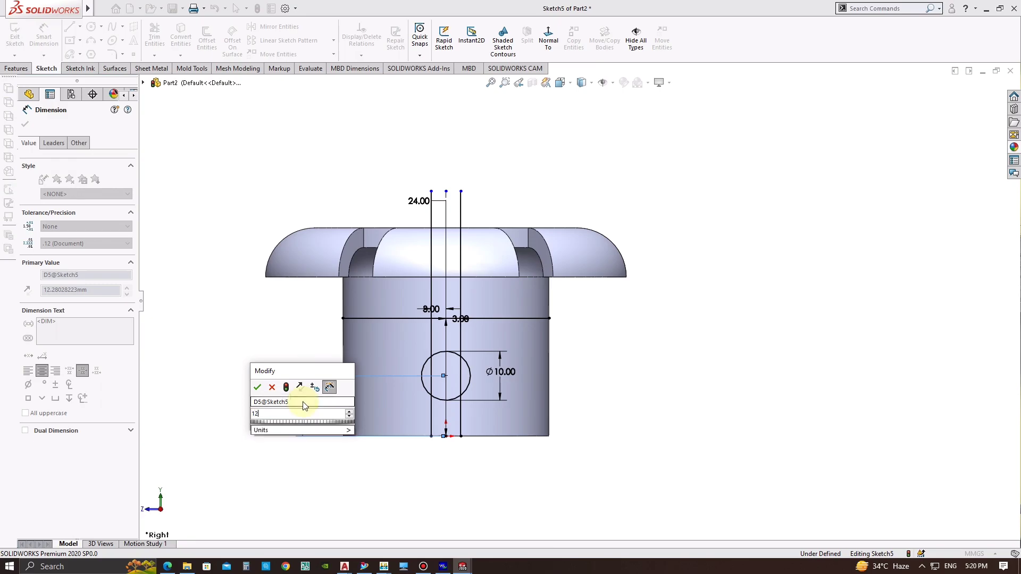
pyautogui.press('Return')
pyautogui.press('Escape')
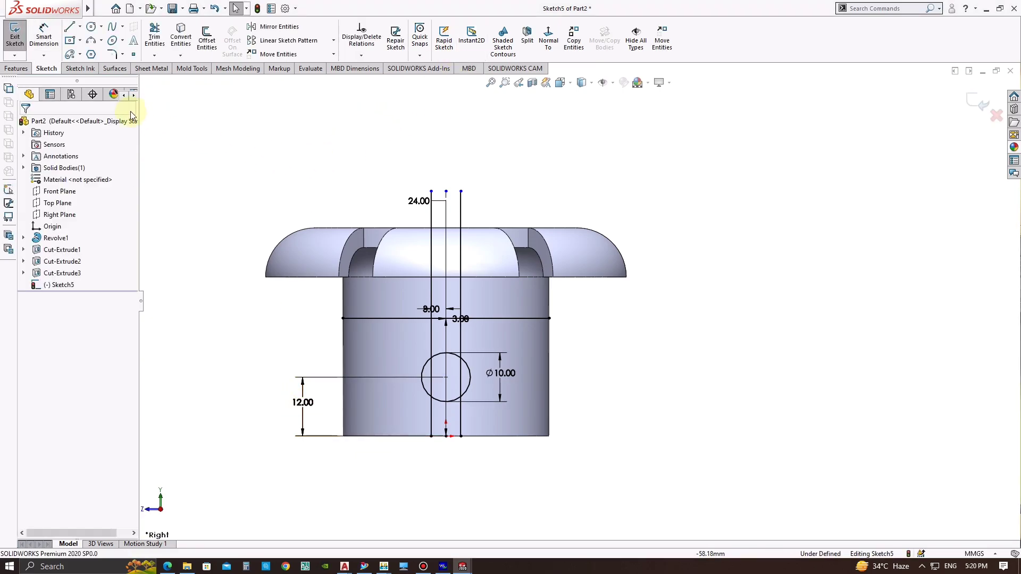
# Step: Power-trim the 24 mm line, excess offset lines and inner circle arcs into the keyhole outline
pyautogui.click(146, 49)
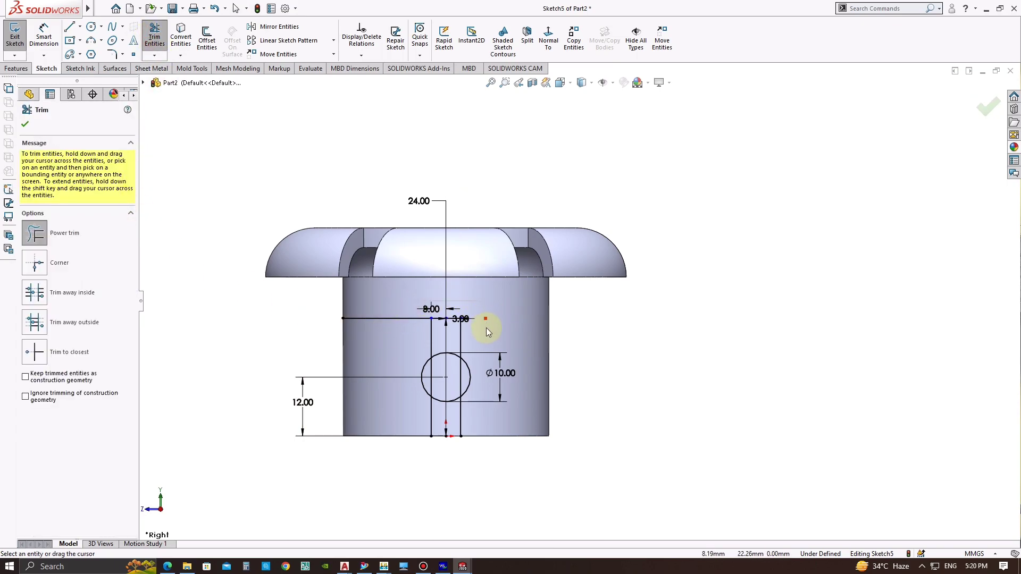
pyautogui.moveTo(488, 332); pyautogui.dragTo(416, 304)
pyautogui.moveTo(444, 347); pyautogui.dragTo(440, 378)
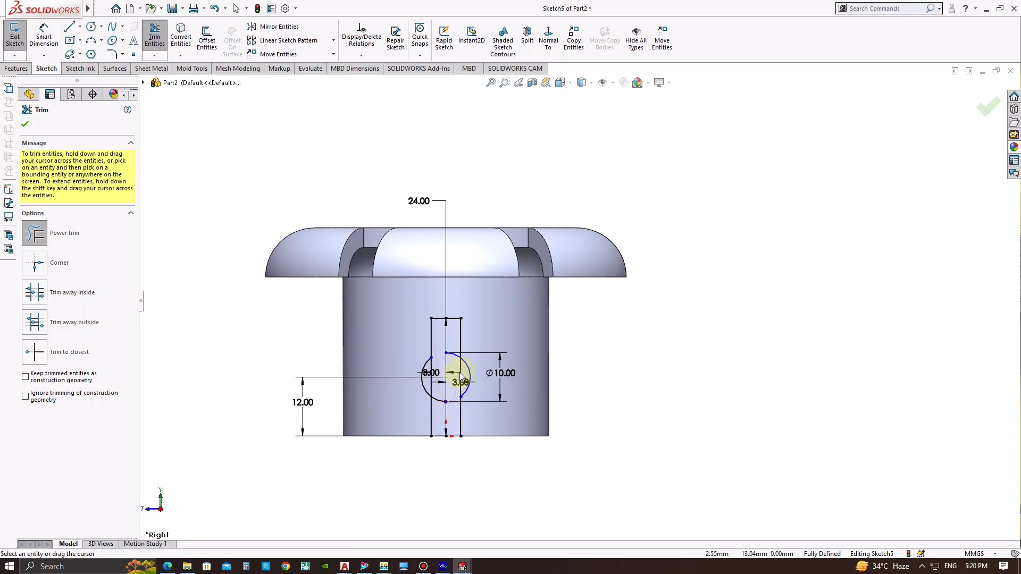
pyautogui.moveTo(462, 375)
pyautogui.mouseDown()
pyautogui.moveTo(459, 367)
pyautogui.moveTo(435, 384)
pyautogui.moveTo(425, 367)
pyautogui.mouseUp()
pyautogui.press('Escape')
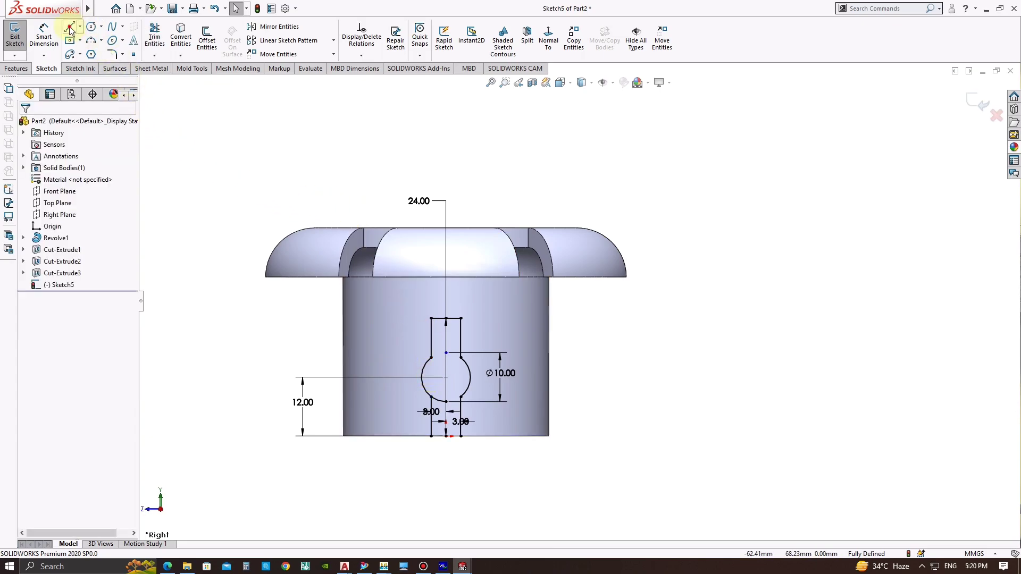
pyautogui.click(70, 28)
pyautogui.click(446, 436)
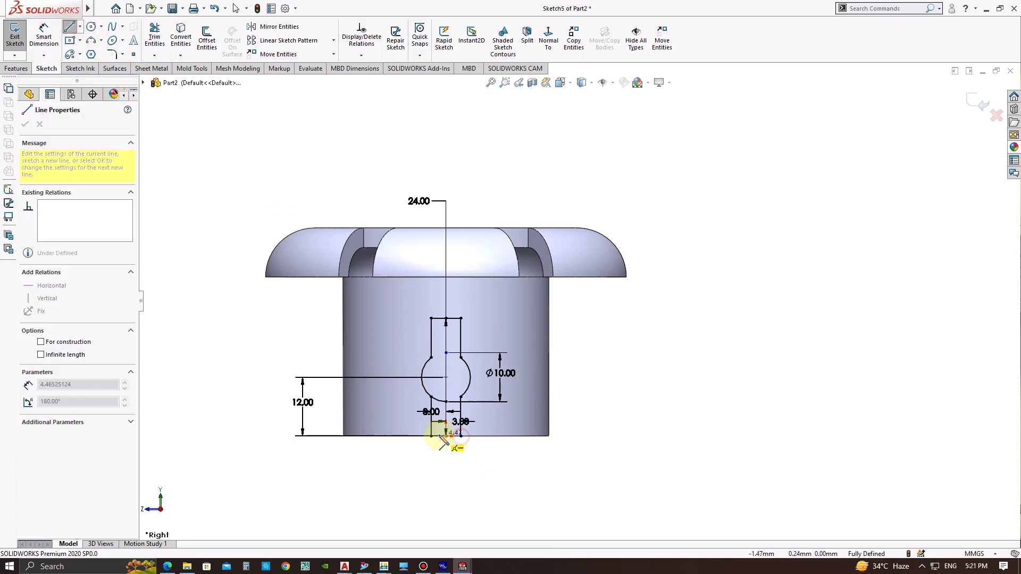
pyautogui.press('Escape')
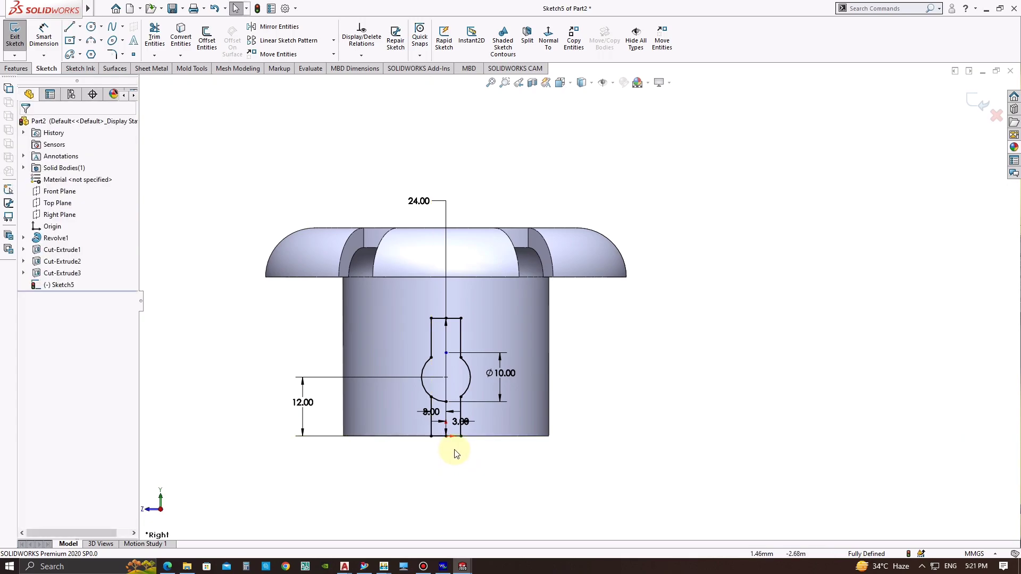
pyautogui.hotkey('ctrl', '7')
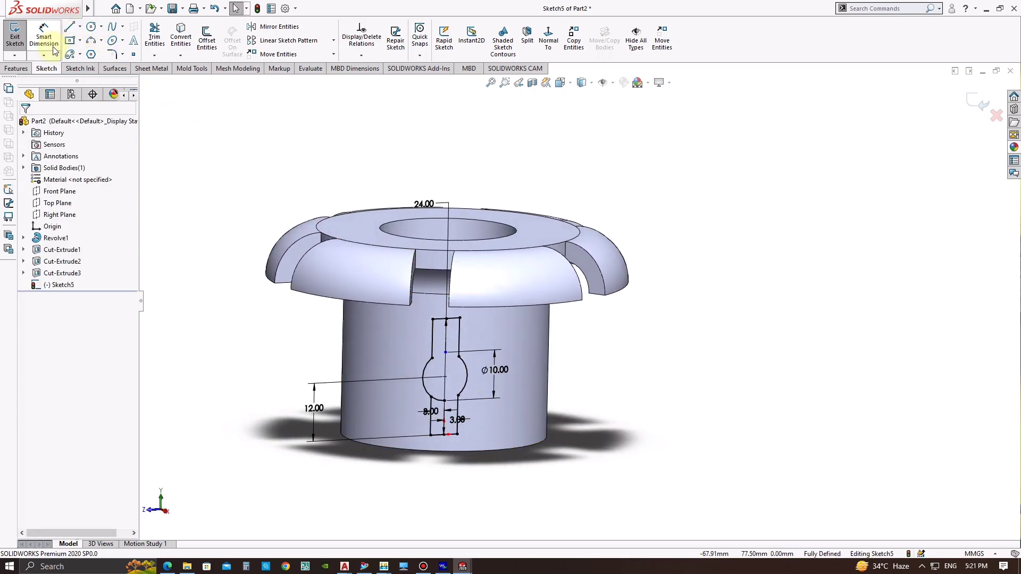
# Step: Try an extruded cut of the keyhole sketch at 57 mm, then cancel it
pyautogui.click(16, 69)
pyautogui.click(162, 35)
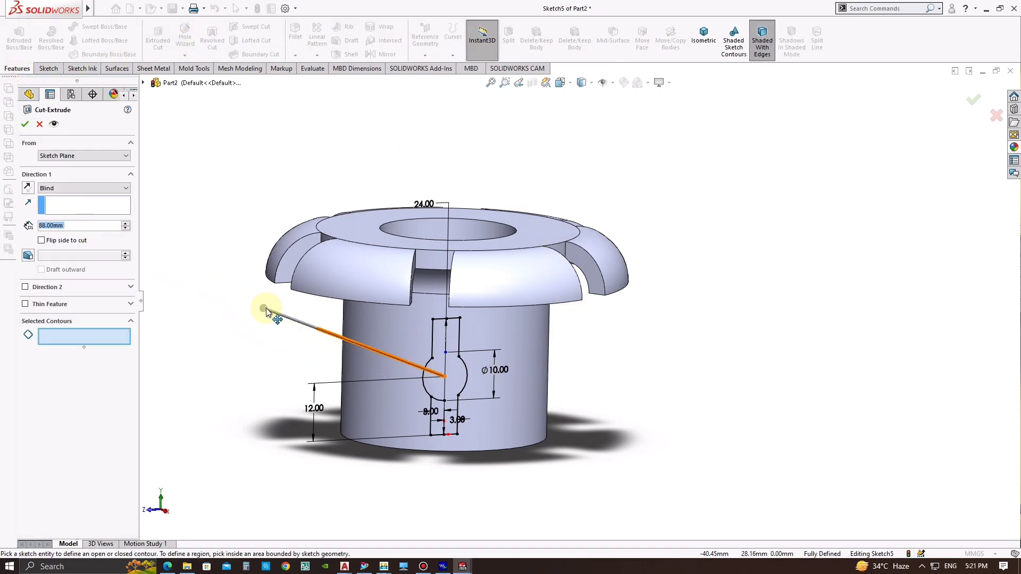
pyautogui.moveTo(263, 309); pyautogui.dragTo(326, 332)
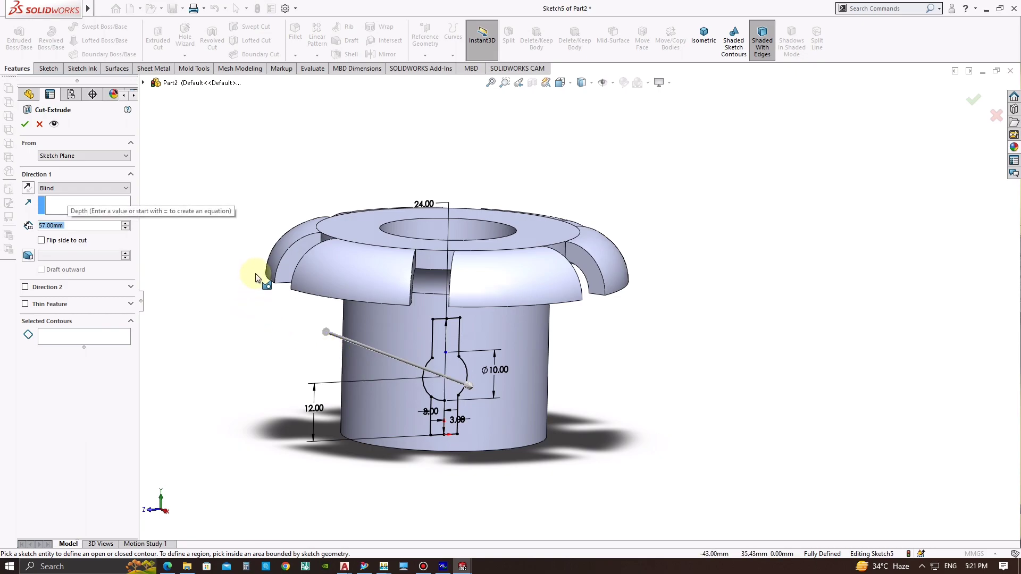
pyautogui.click(40, 124)
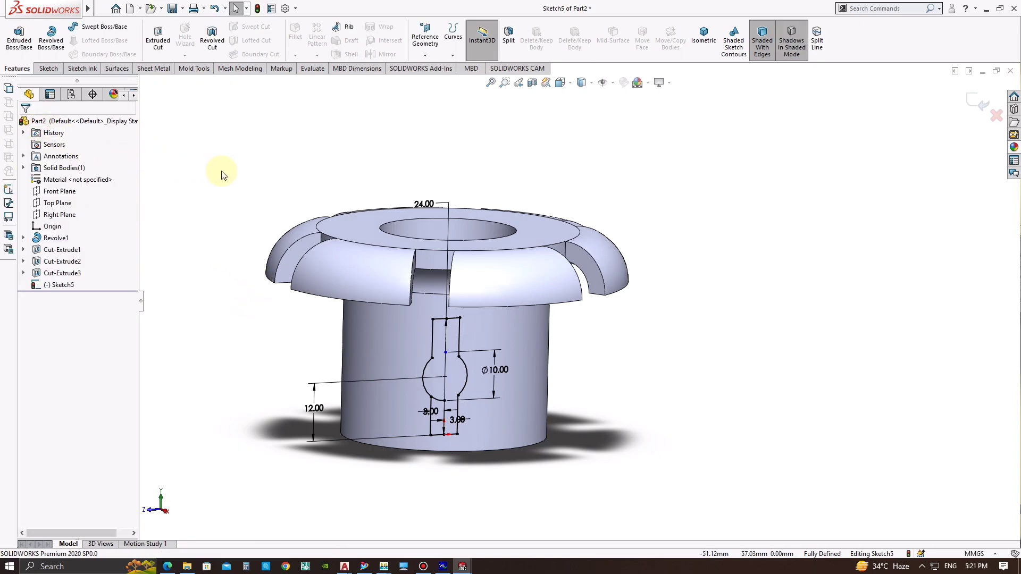
# Step: Exit the keyhole sketch and cut it through the wall, dismissing the self-intersecting contour warning
pyautogui.click(42, 71)
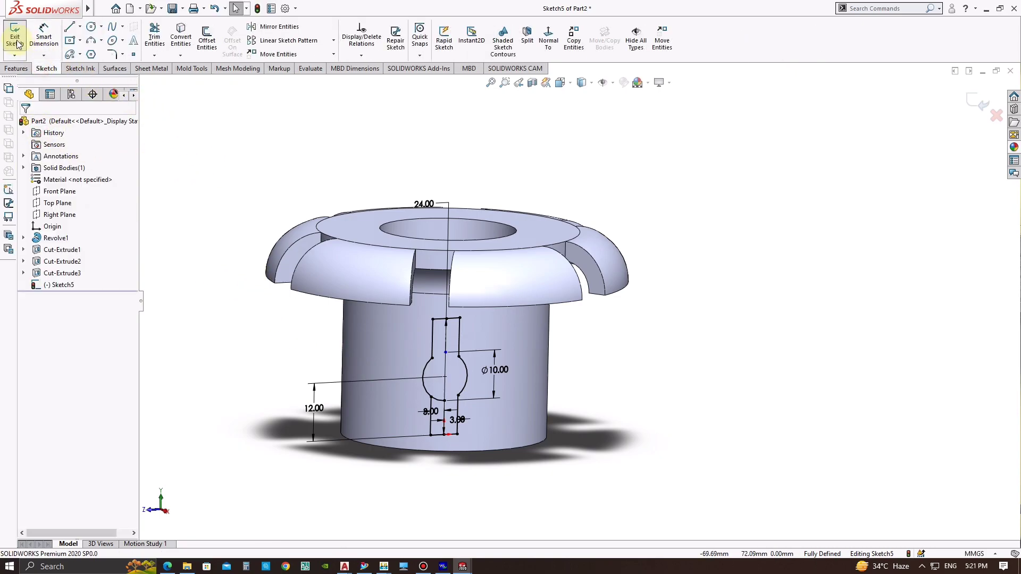
pyautogui.click(14, 36)
pyautogui.click(16, 68)
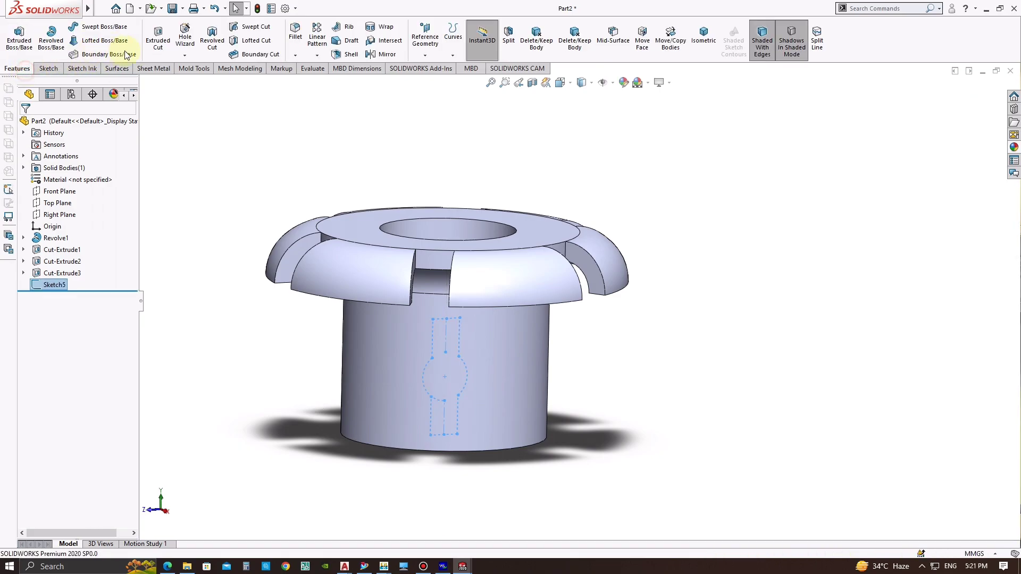
pyautogui.click(165, 43)
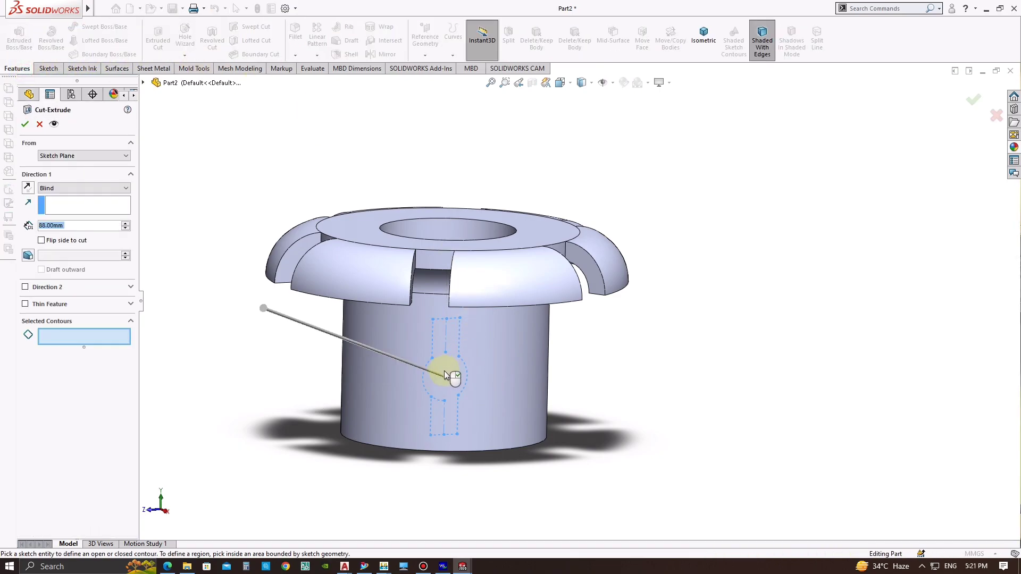
pyautogui.moveTo(269, 318); pyautogui.dragTo(588, 431)
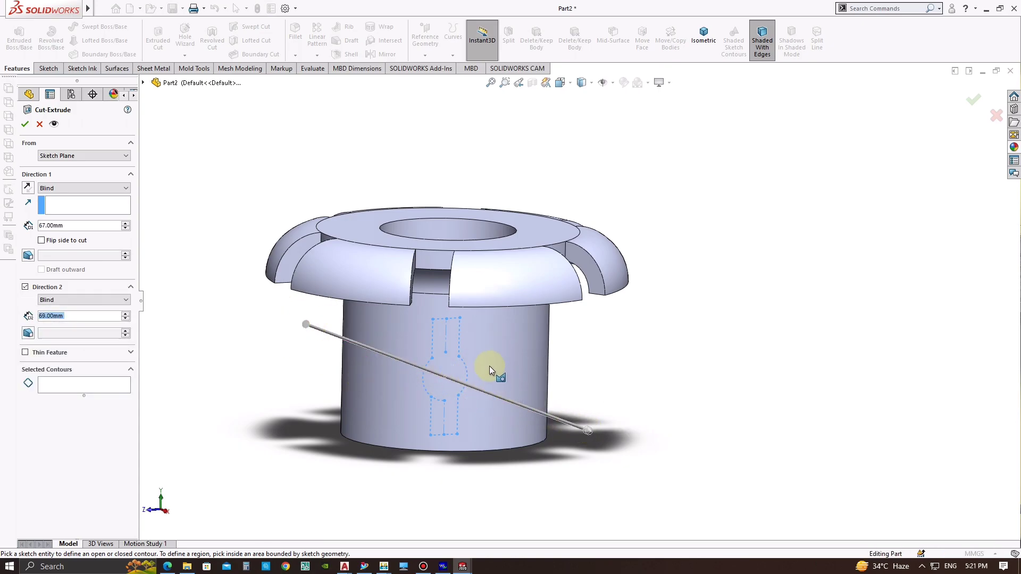
pyautogui.click(86, 209)
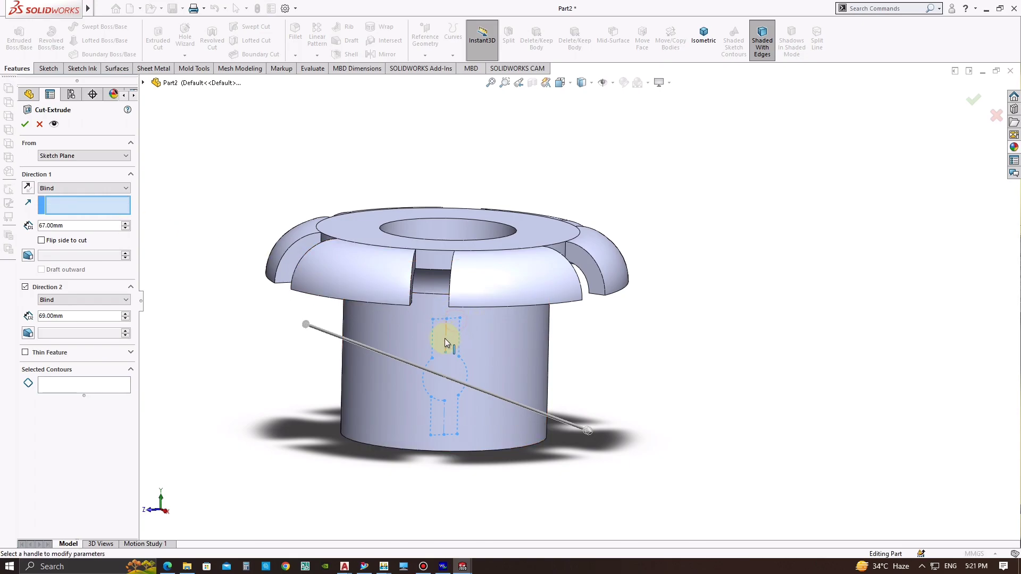
pyautogui.click(25, 124)
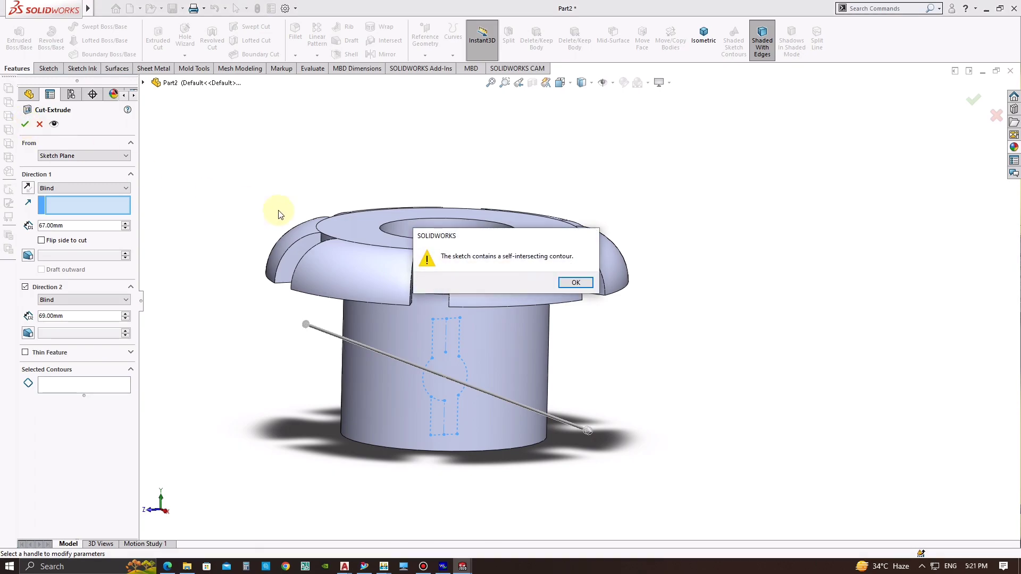
pyautogui.click(575, 279)
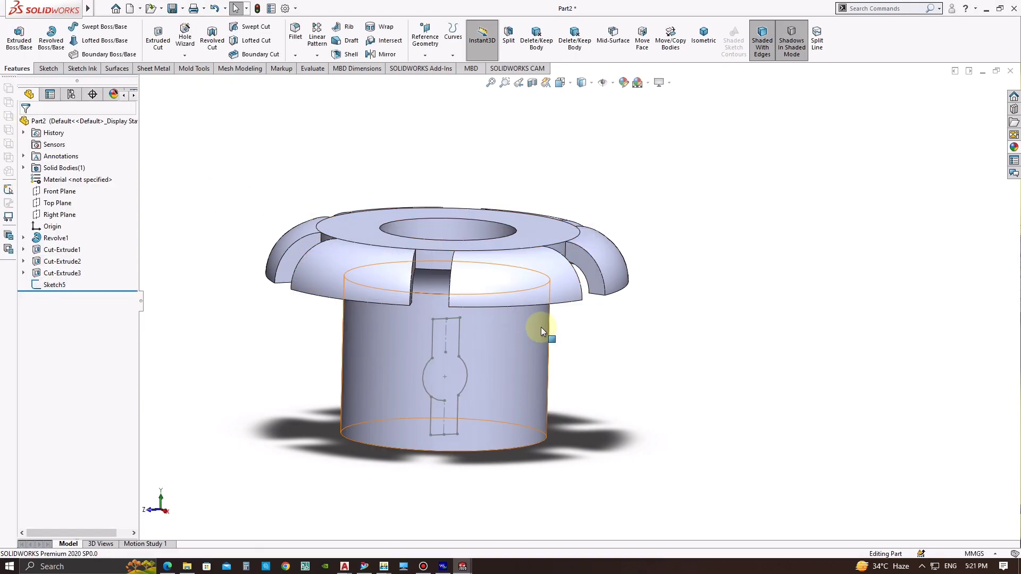
pyautogui.click(149, 48)
pyautogui.click(464, 340)
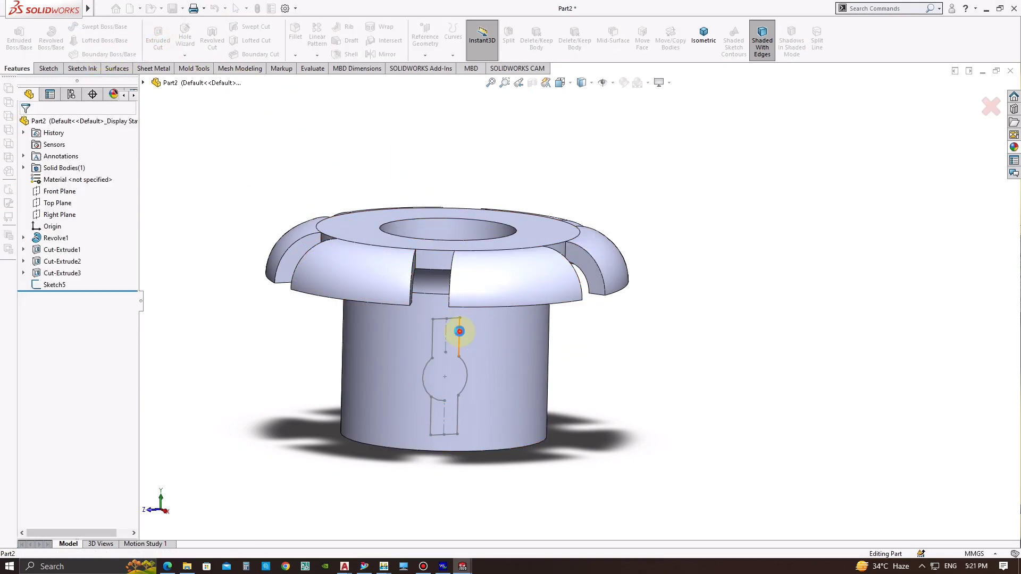
pyautogui.moveTo(263, 309); pyautogui.dragTo(317, 329)
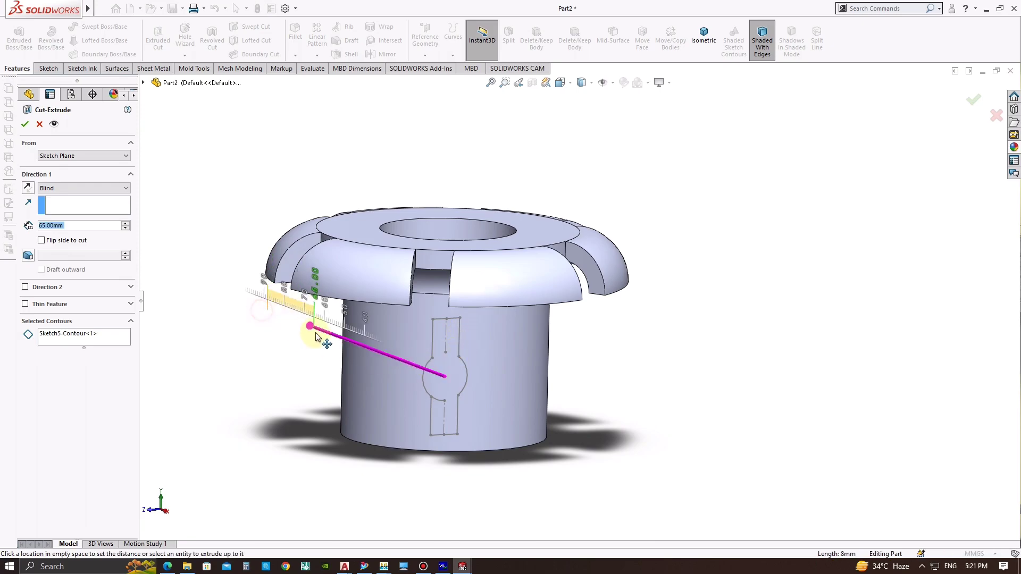
pyautogui.moveTo(468, 385); pyautogui.dragTo(582, 428)
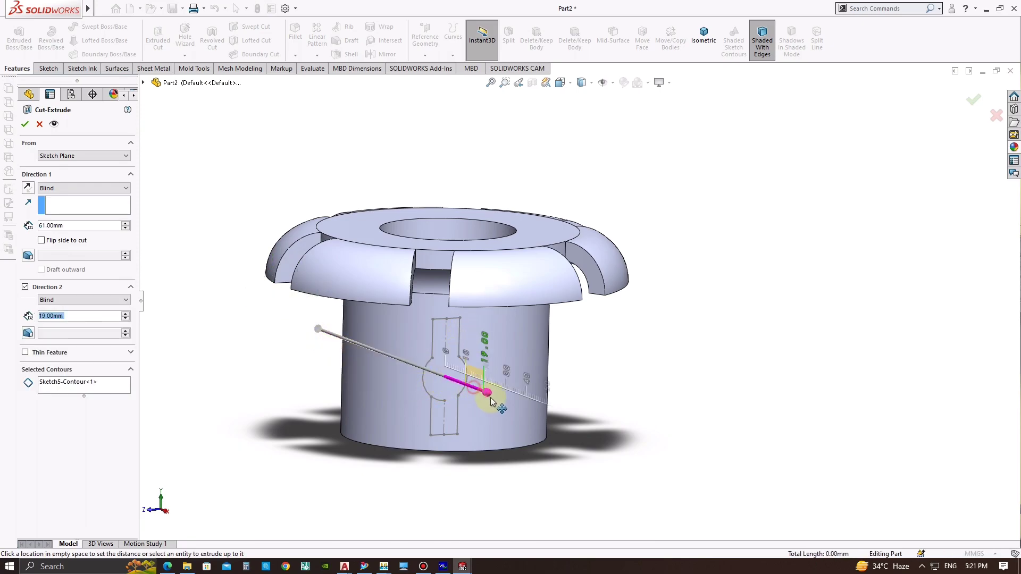
pyautogui.click(64, 212)
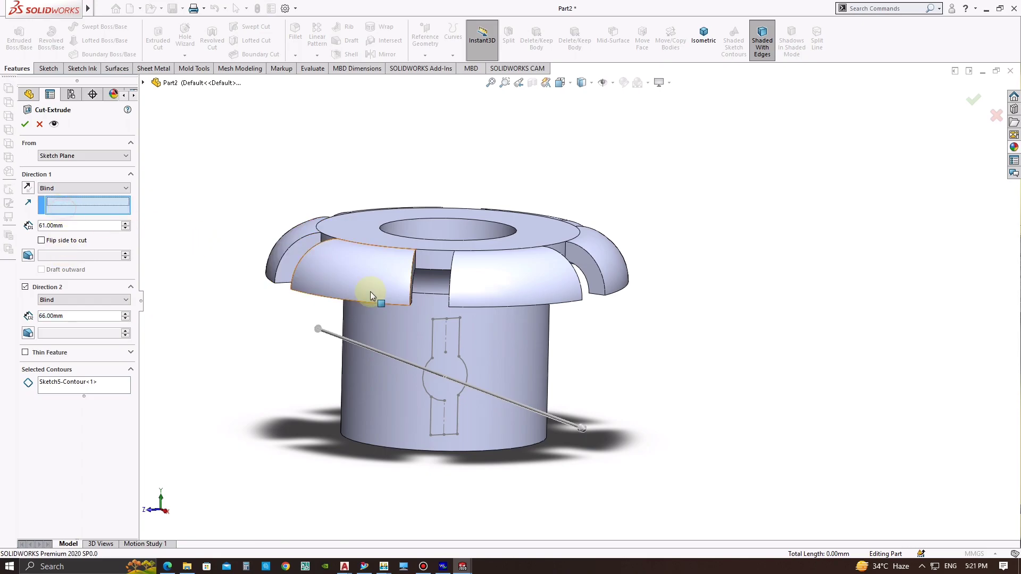
pyautogui.click(457, 330)
pyautogui.press('Escape')
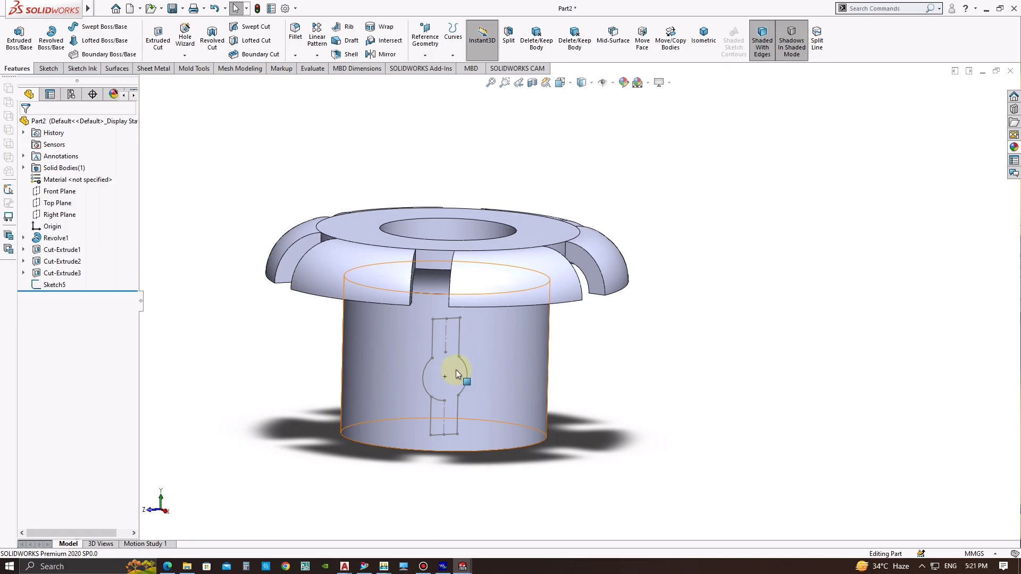
# Step: Reopen Sketch5, the keyhole sketch, for editing, briefly trying Trim Entities before cancelling
pyautogui.rightClick(55, 285)
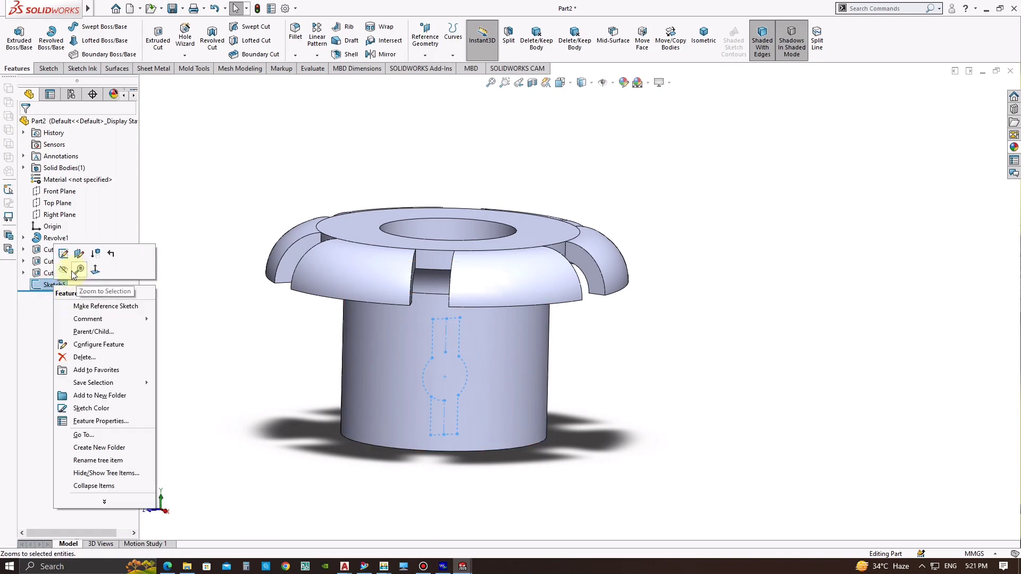
pyautogui.click(63, 255)
pyautogui.moveTo(612, 319); pyautogui.dragTo(599, 302, button='middle')
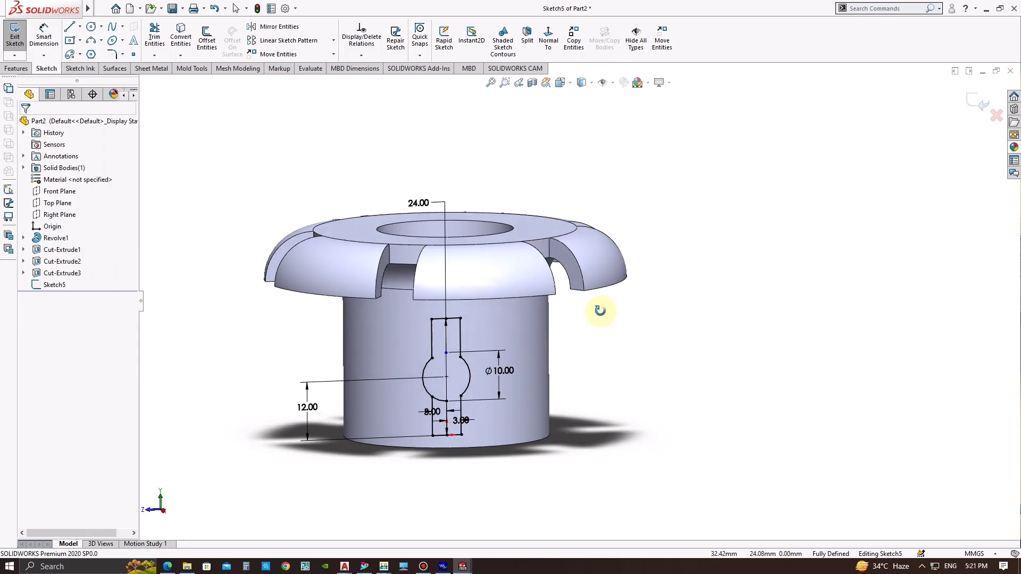
pyautogui.click(154, 37)
pyautogui.scroll(-2, 433, 410)
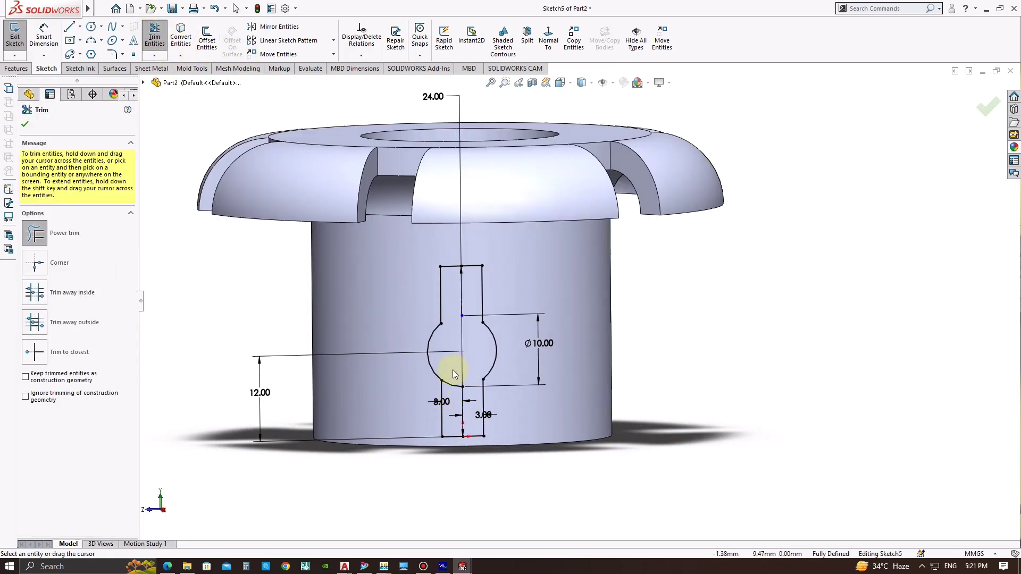
pyautogui.press('Escape')
# Step: Start an extruded cut from the keyhole sketch, previewing at 88 mm blind depth
pyautogui.scroll(2, 477, 396)
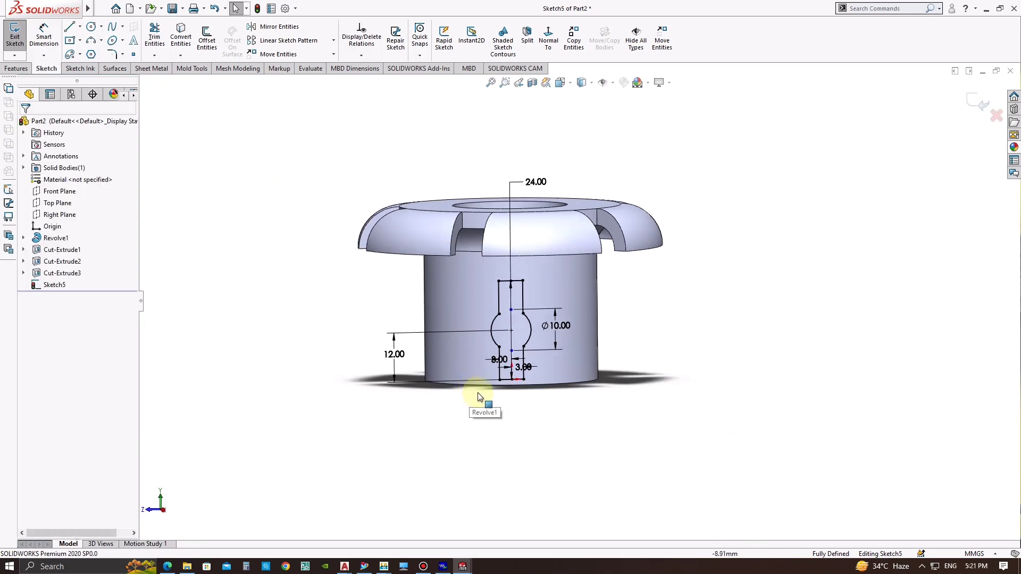
pyautogui.click(17, 68)
pyautogui.click(158, 36)
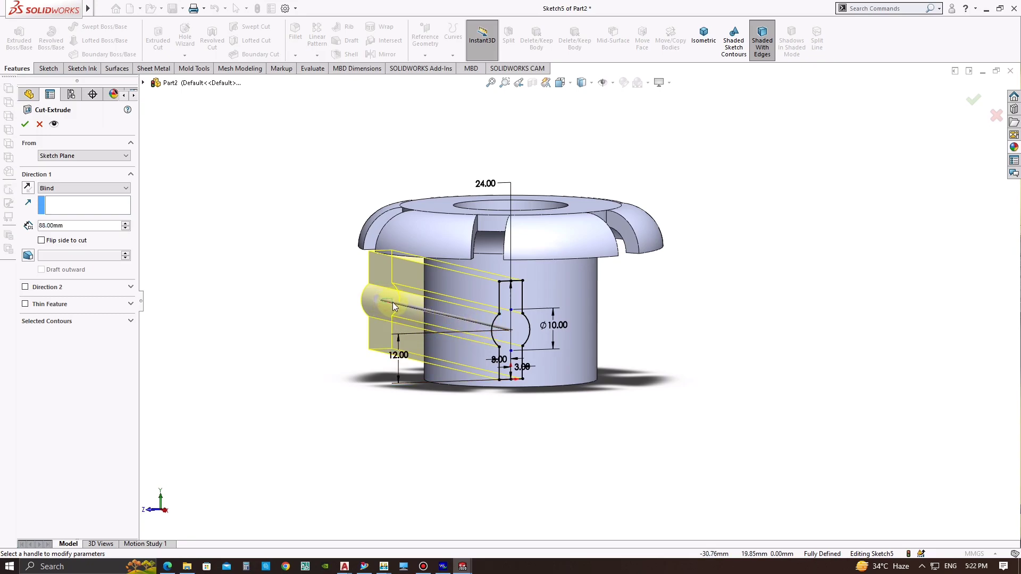
# Step: Cut the keyhole slot 82 mm deep through the bushing wall as Cut-Extrude4
pyautogui.moveTo(398, 310); pyautogui.dragTo(602, 352)
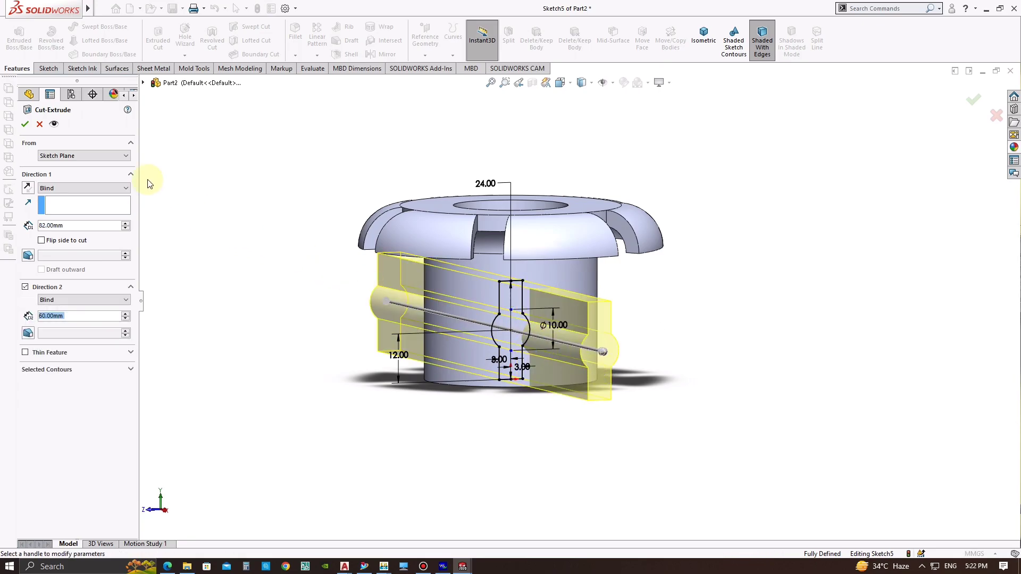
pyautogui.click(24, 127)
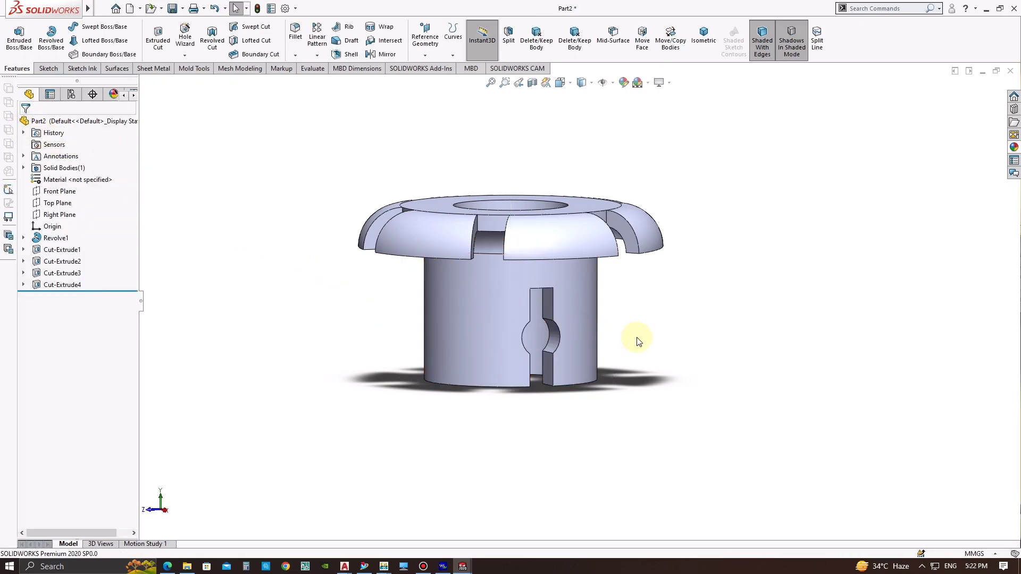
pyautogui.moveTo(633, 340)
pyautogui.mouseDown(button='middle')
pyautogui.moveTo(597, 322)
pyautogui.moveTo(607, 289)
pyautogui.moveTo(593, 189)
pyautogui.moveTo(605, 273)
pyautogui.moveTo(570, 323)
pyautogui.moveTo(563, 358)
pyautogui.moveTo(590, 297)
pyautogui.mouseUp(button='middle')
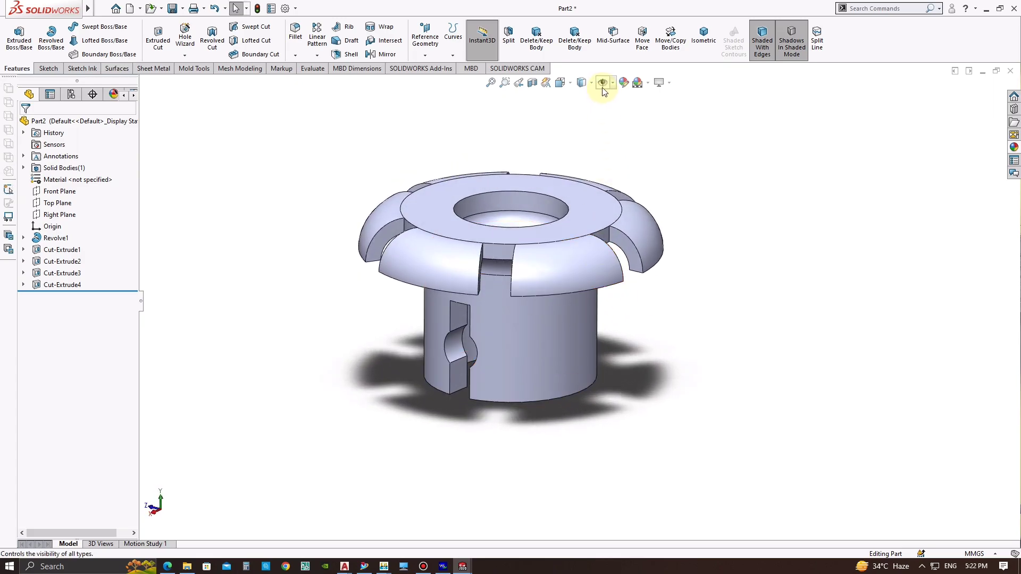
# Step: Give the whole bushing a pale green appearance (RGB 127, 255, 160)
pyautogui.click(648, 85)
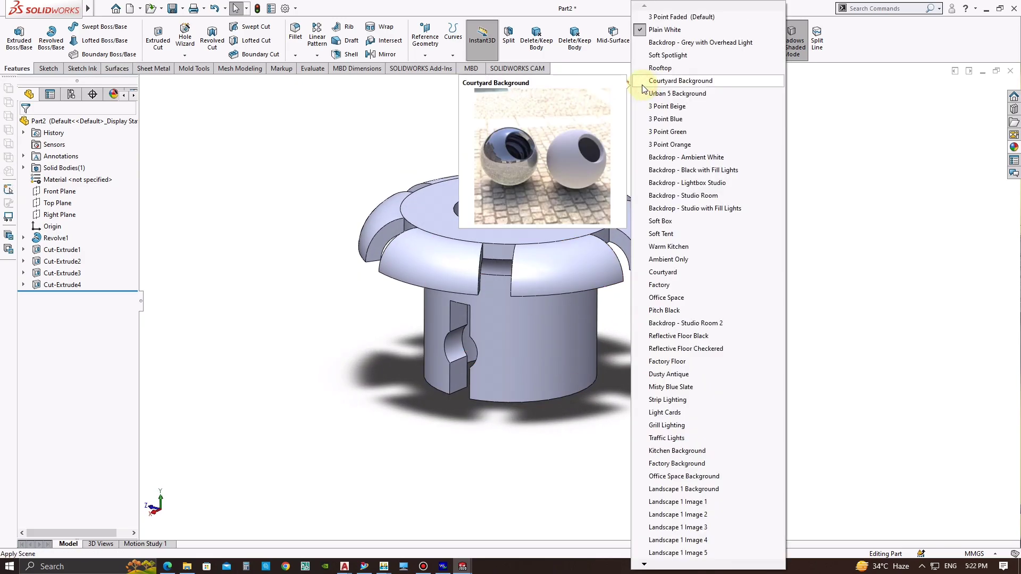
pyautogui.click(624, 84)
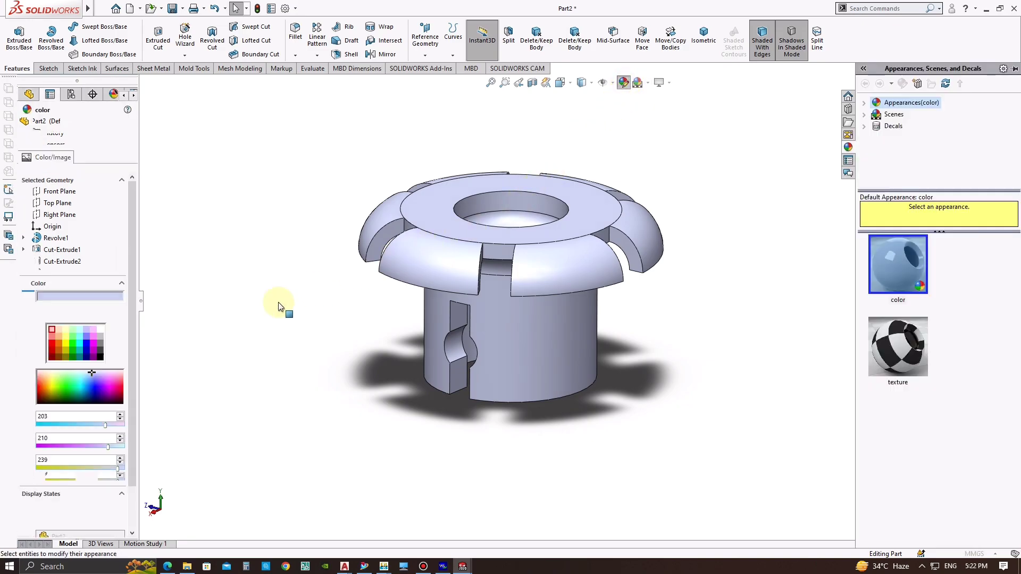
pyautogui.click(75, 379)
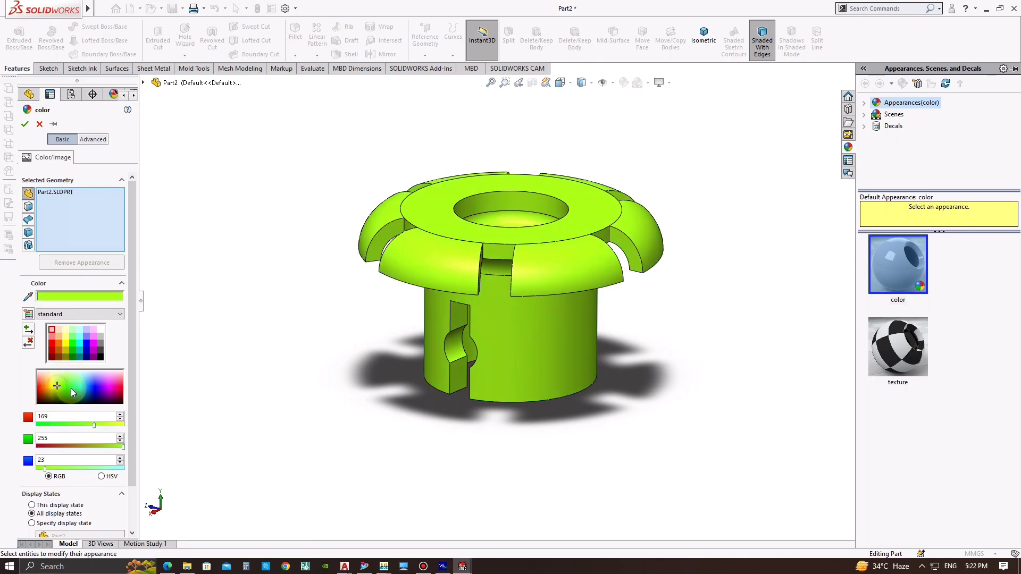
pyautogui.click(89, 390)
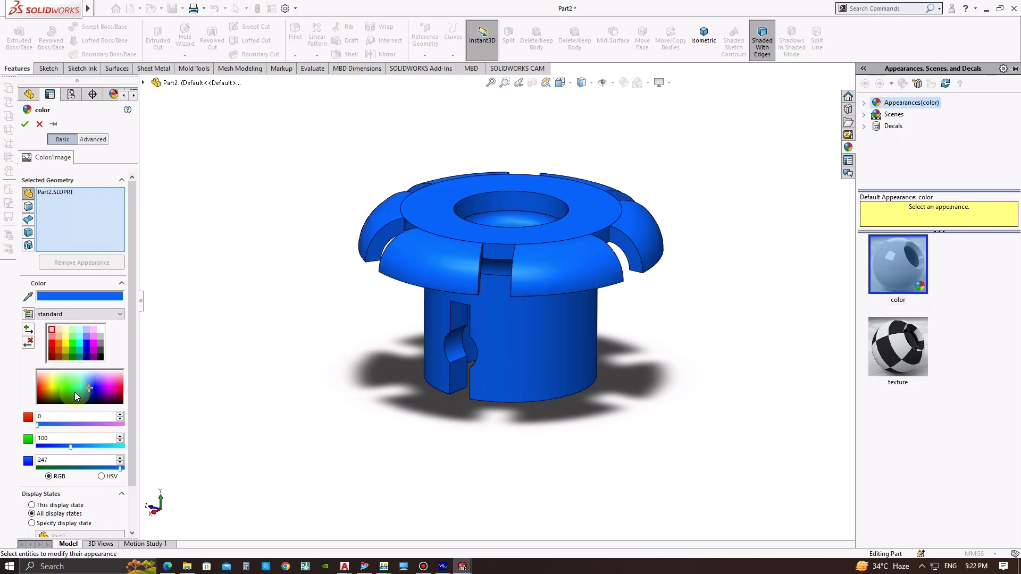
pyautogui.click(71, 395)
pyautogui.click(67, 386)
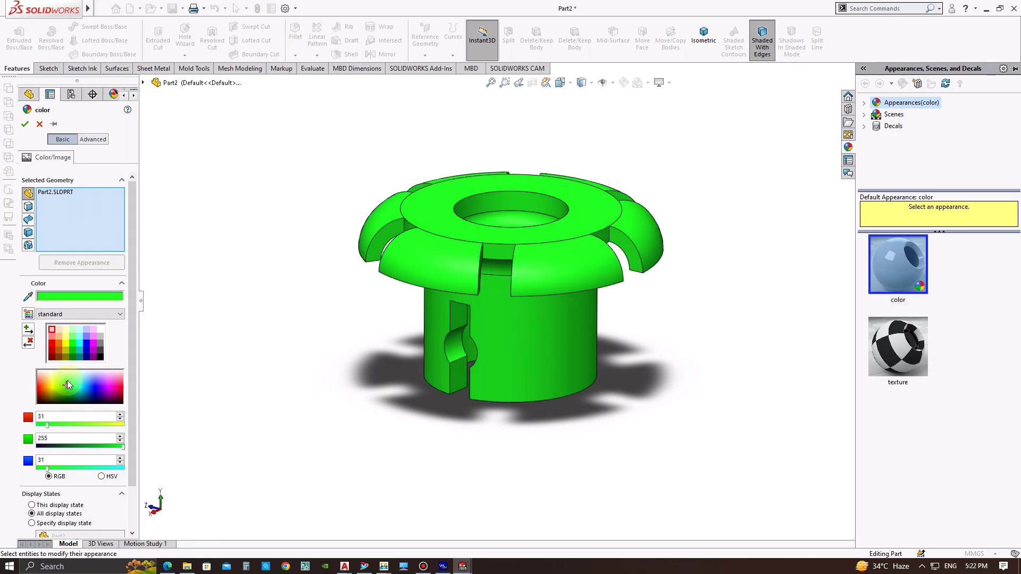
pyautogui.click(69, 378)
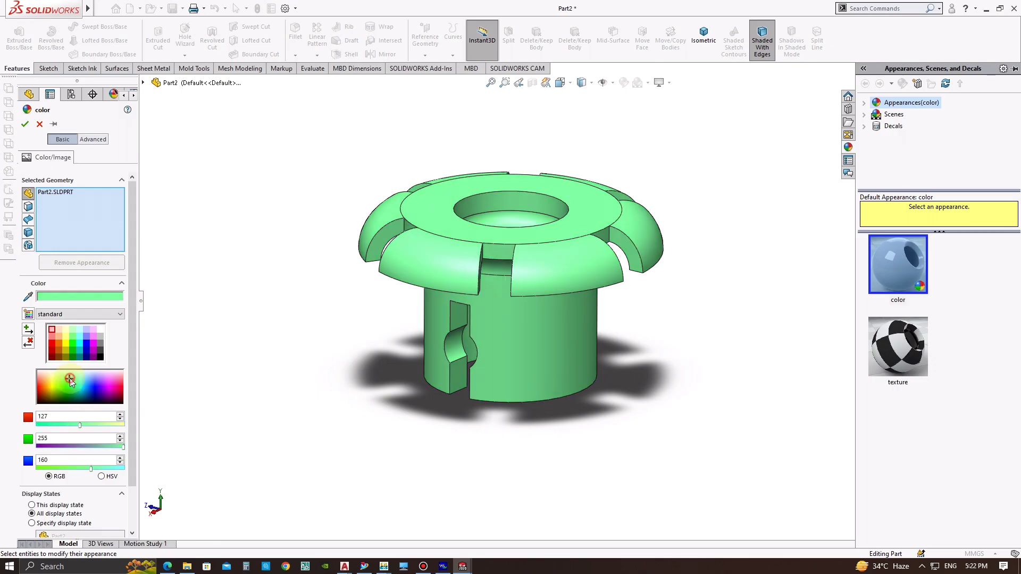
pyautogui.click(24, 126)
pyautogui.click(740, 245)
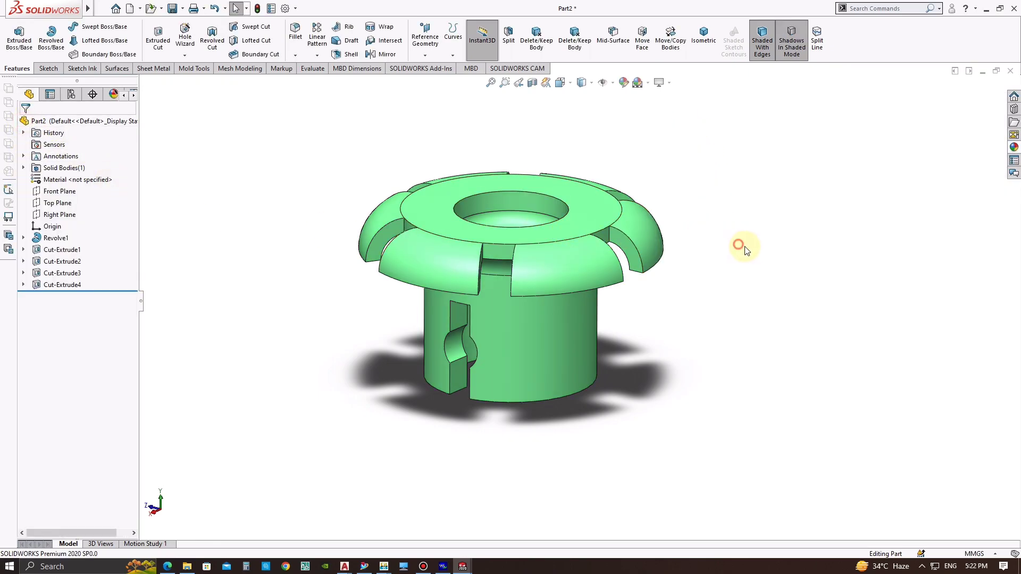